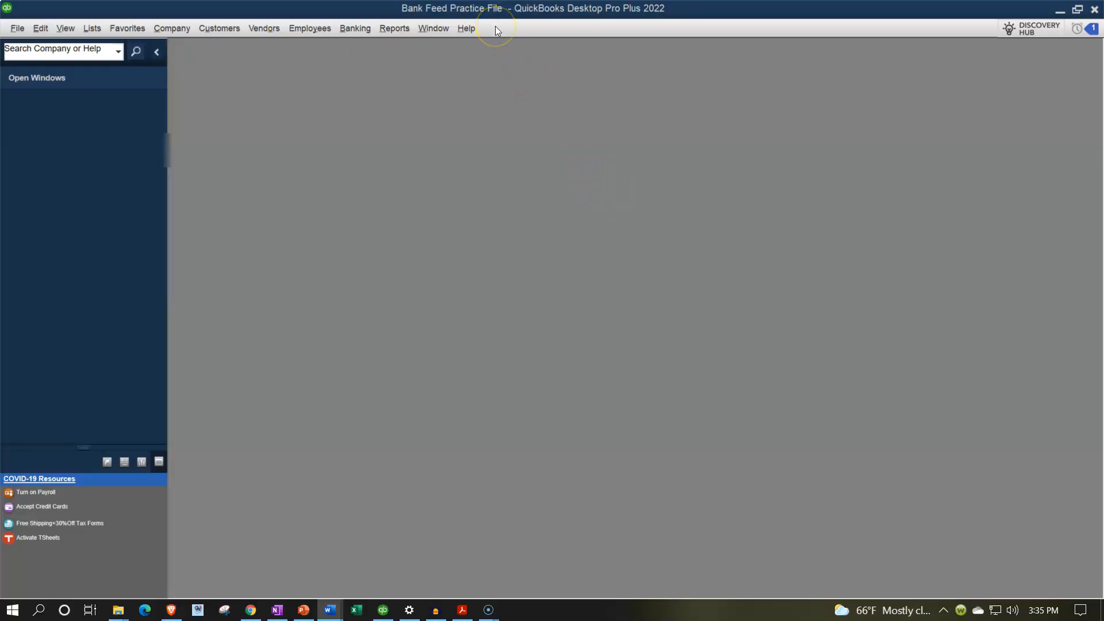
Step: Open the company home page and maximize its window
left_click(64, 29)
left_click(76, 51)
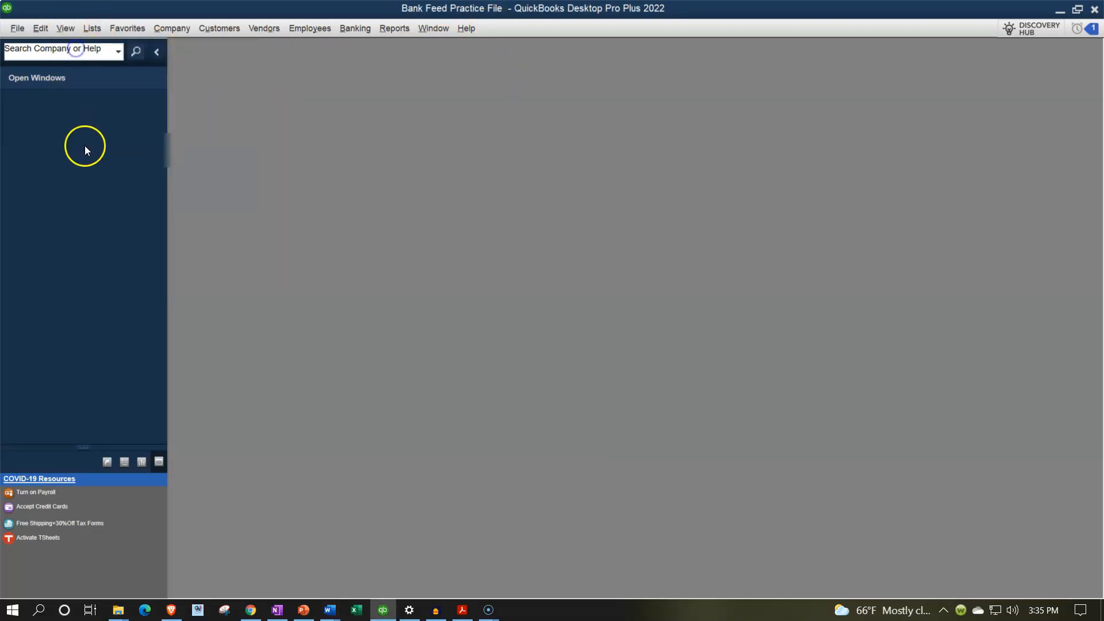
left_click(171, 30)
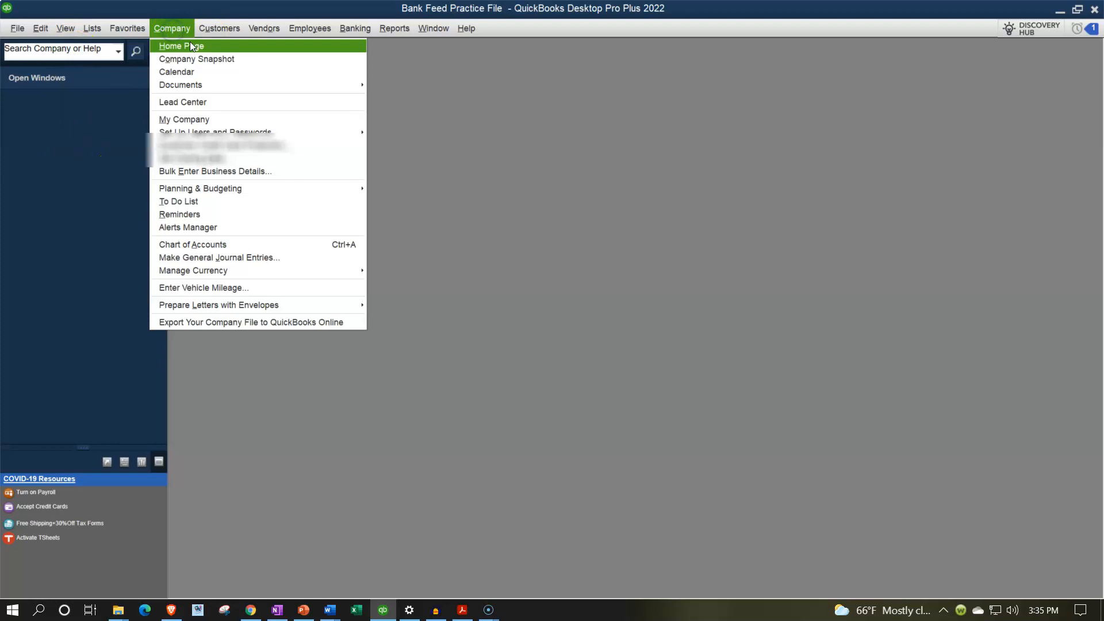
left_click(193, 44)
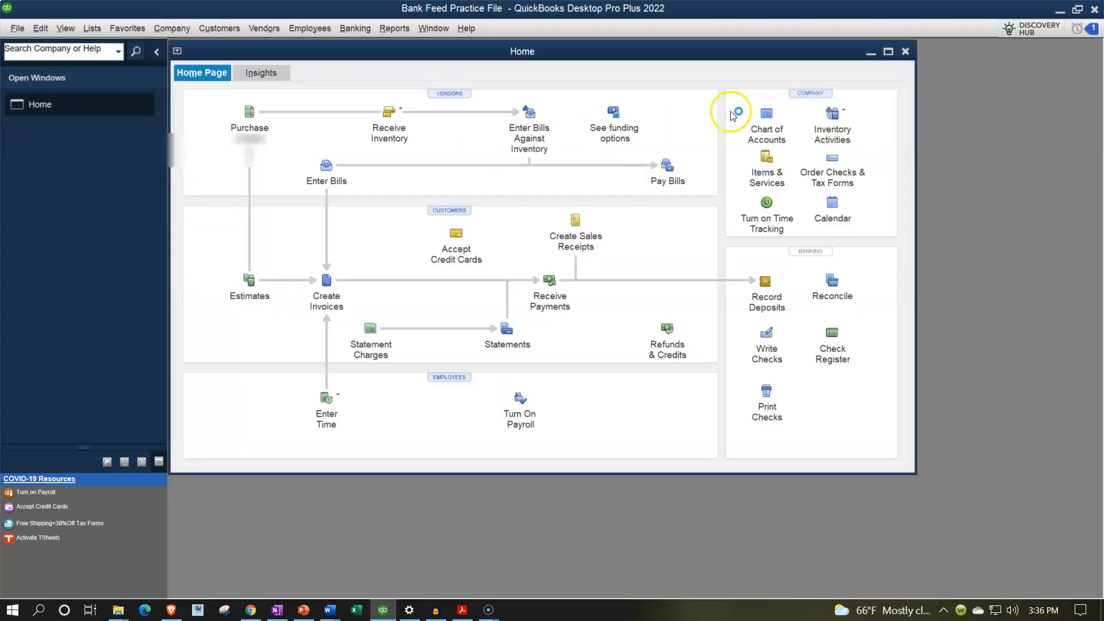
left_click(1067, 62)
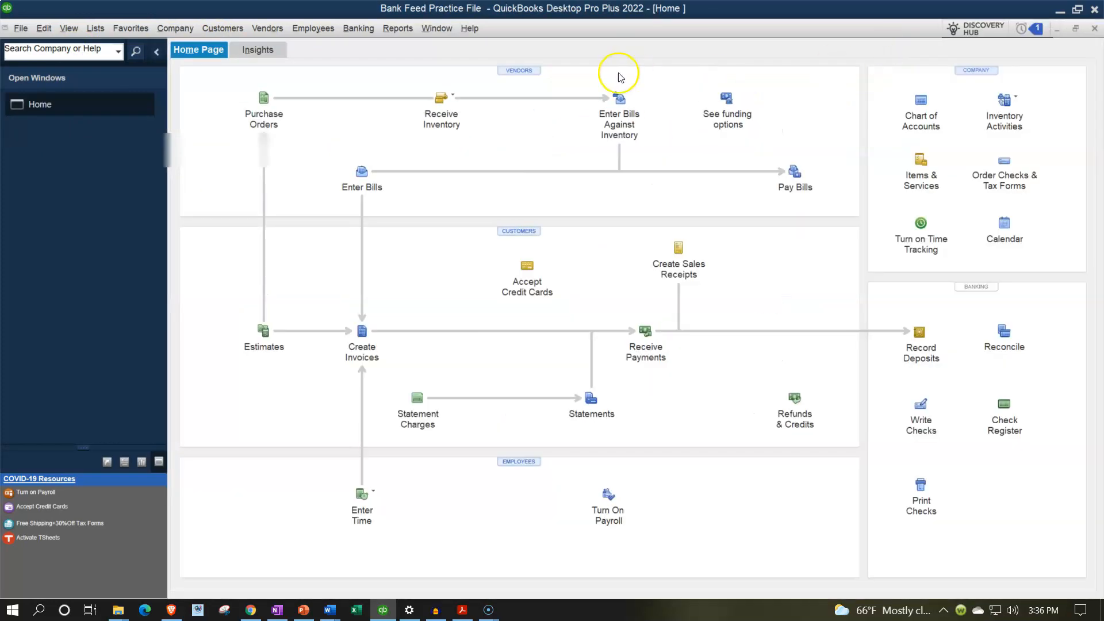
Step: Open the standard Balance Sheet report and set its date range from 01/01/2021 to 12/31/2021
left_click(400, 29)
mouse_move(495, 128)
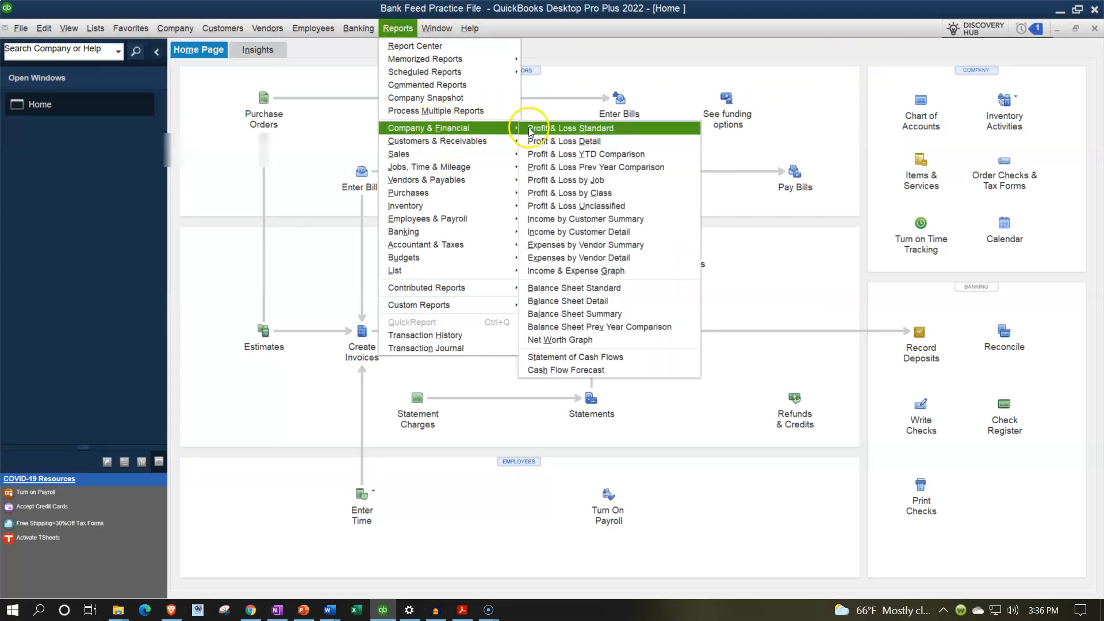
left_click(566, 287)
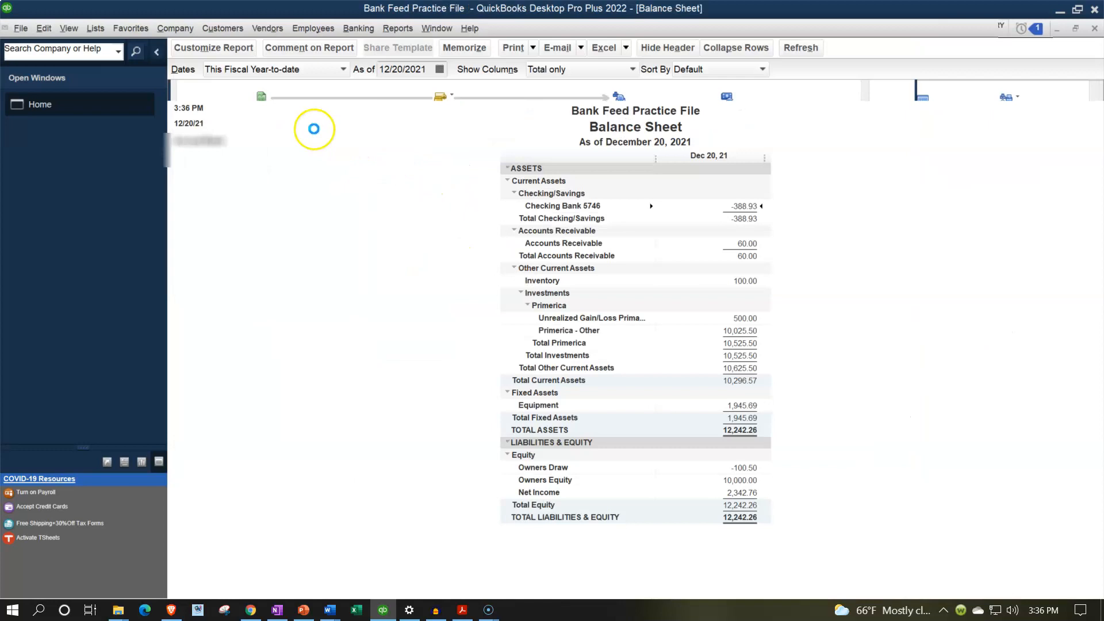
left_click(224, 54)
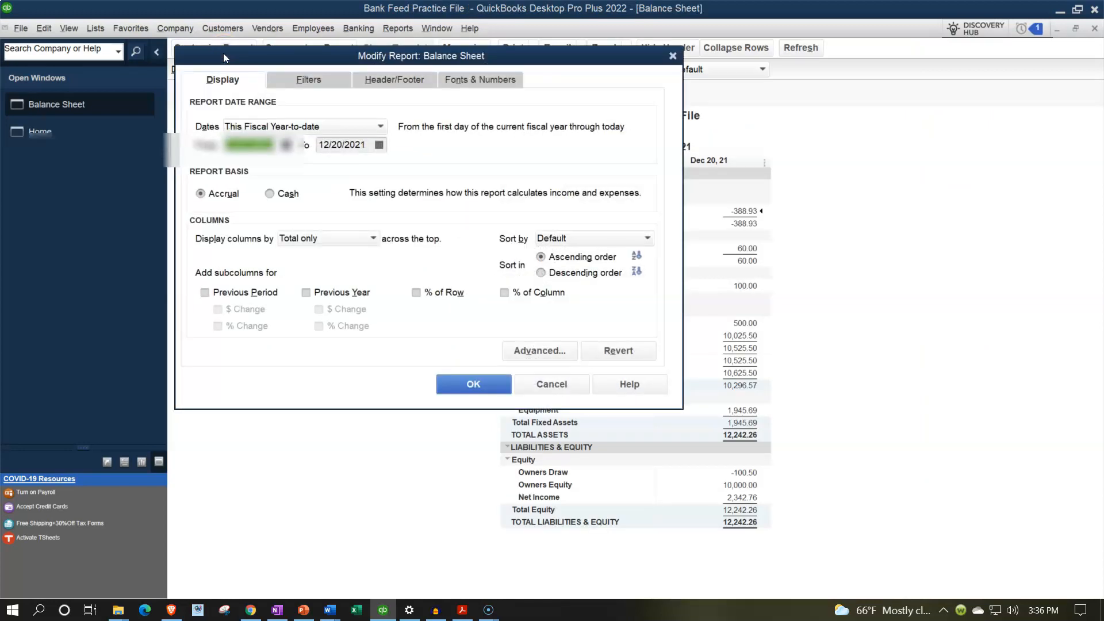
type("010121")
key("Tab")
type("123121")
key("Tab")
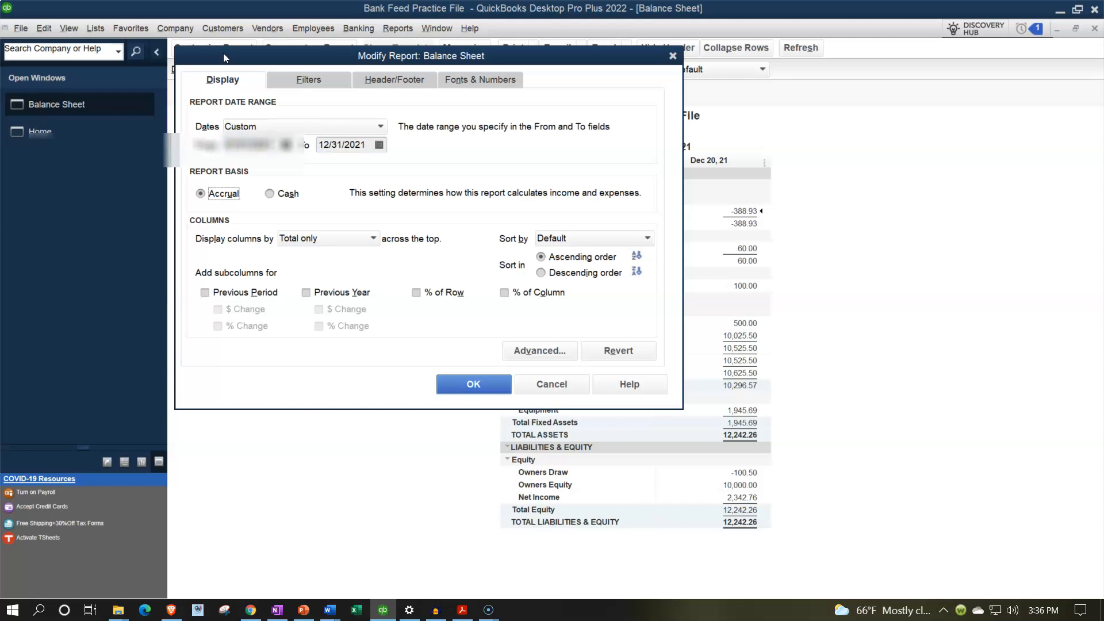
Step: Set the Balance Sheet's column label font size to 14 and apply the change to all related fonts
left_click(455, 80)
left_click(403, 264)
left_click(411, 222)
left_click(391, 223)
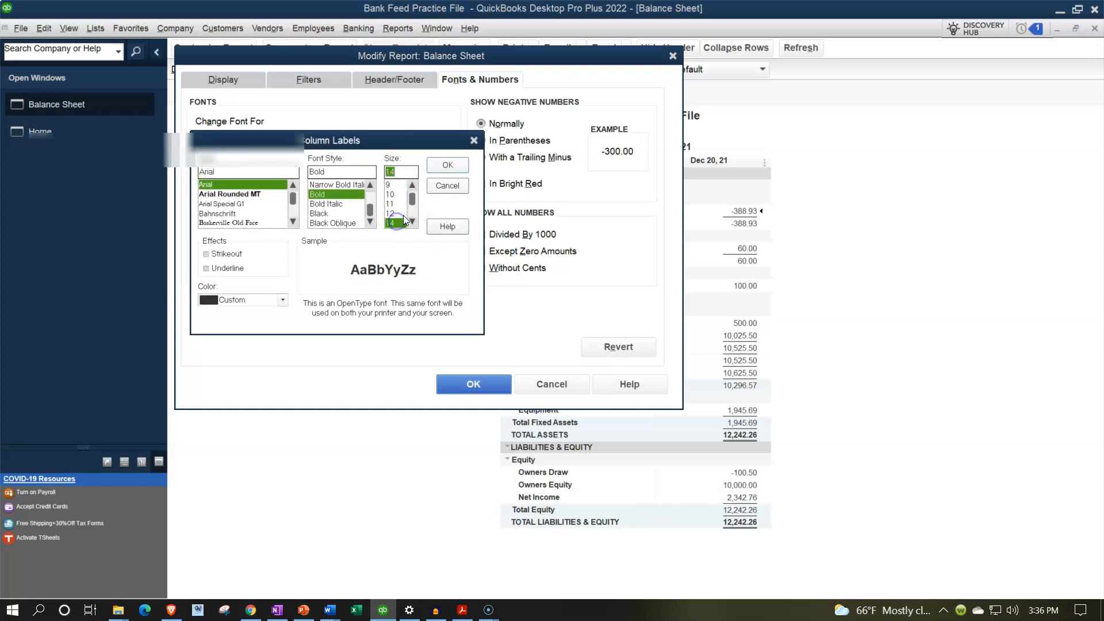
left_click(451, 176)
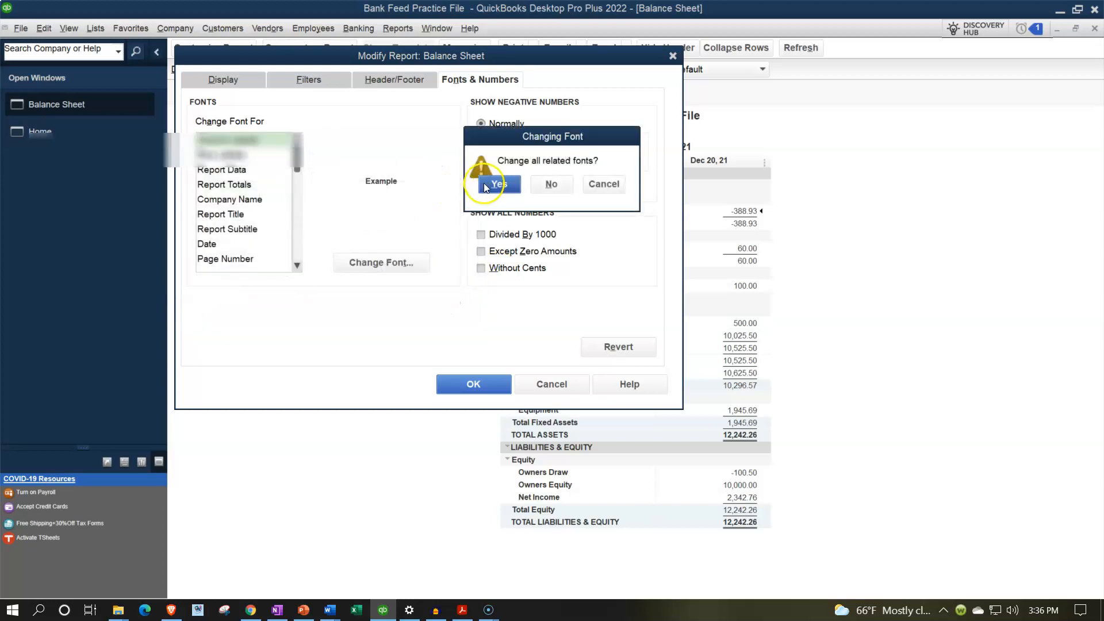
left_click(499, 184)
key("Return")
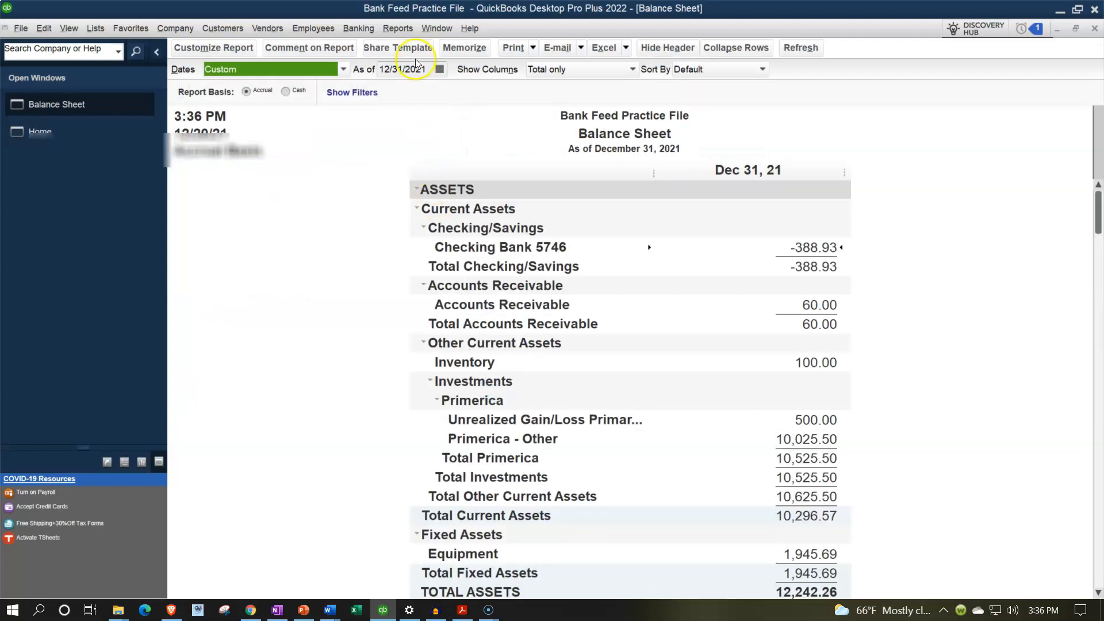
Step: Open the standard Profit & Loss report and set its date range from 01/01/2021 to 12/31/2021
left_click(398, 28)
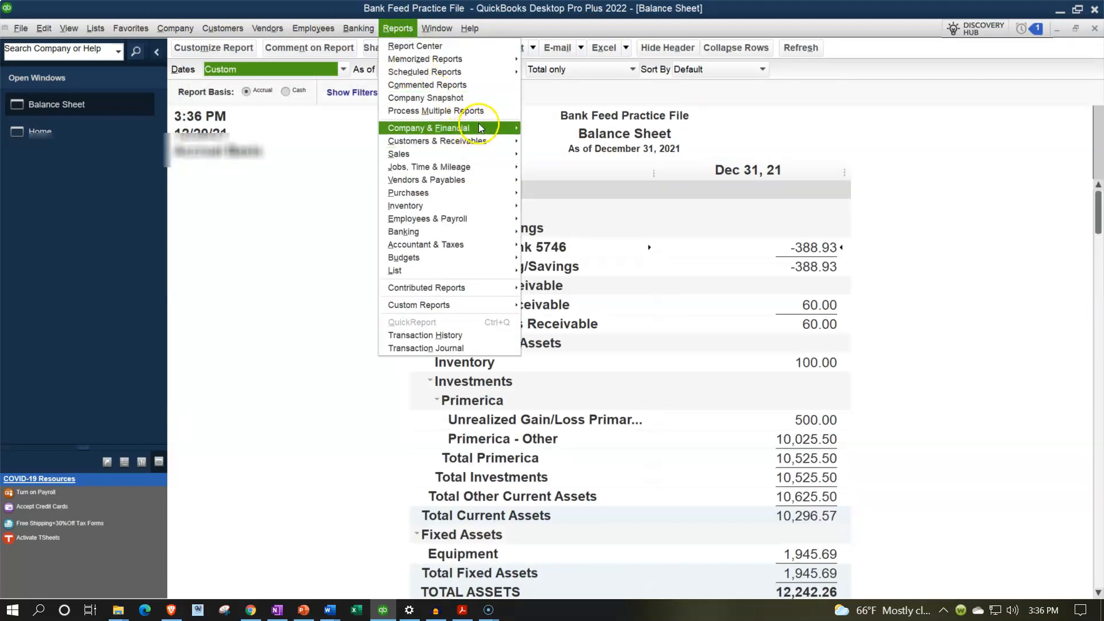
mouse_move(483, 128)
left_click(533, 134)
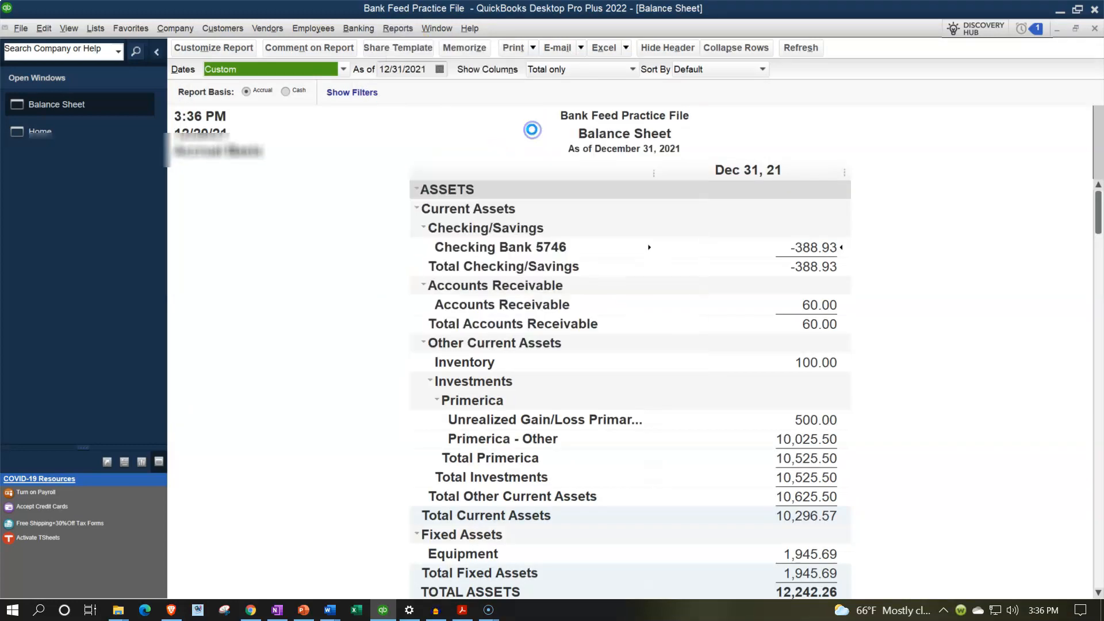
key("Tab")
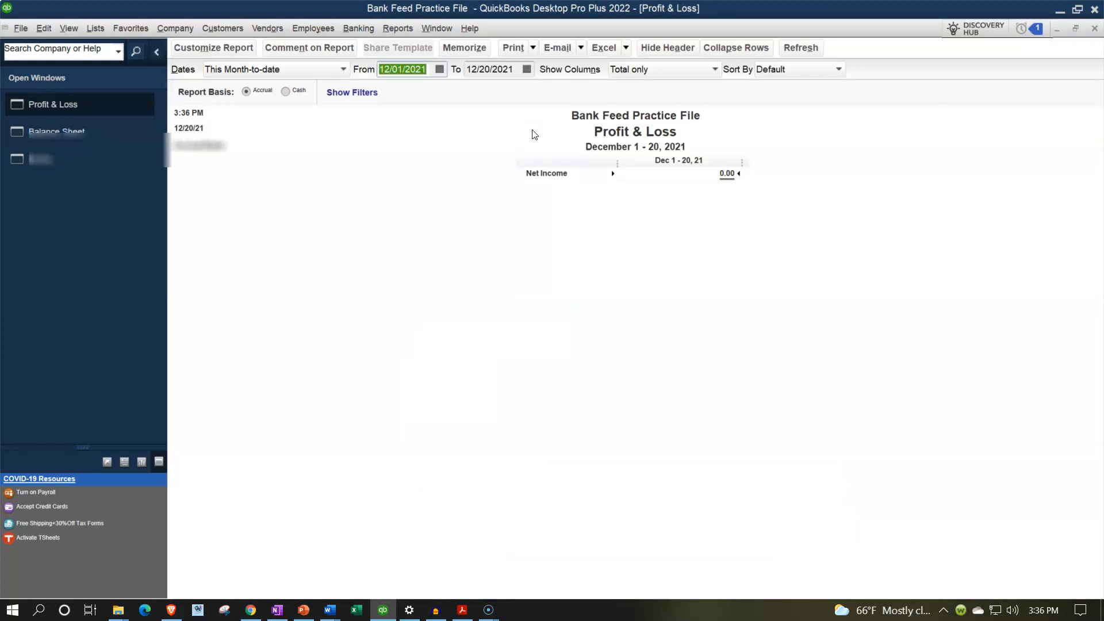
type("01/01/2021")
key("Tab")
type("123121")
key("Tab")
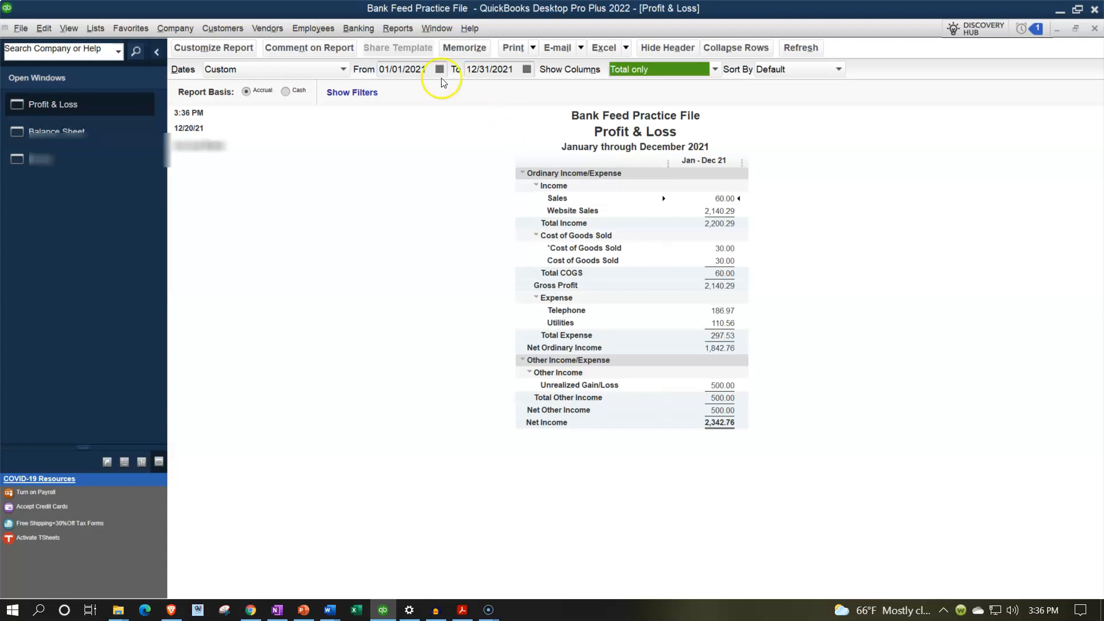
Step: Set the Profit & Loss report's column label font size to 14, changing all related fonts as well
left_click(241, 47)
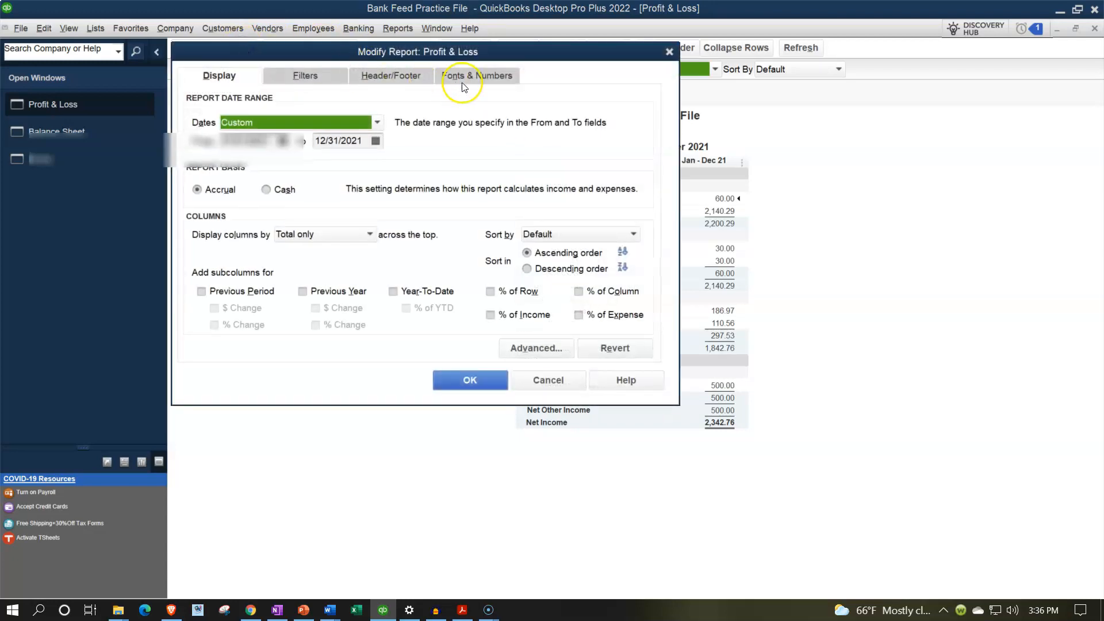
left_click(494, 76)
left_click(419, 259)
left_click(408, 218)
left_click(392, 219)
left_click(442, 162)
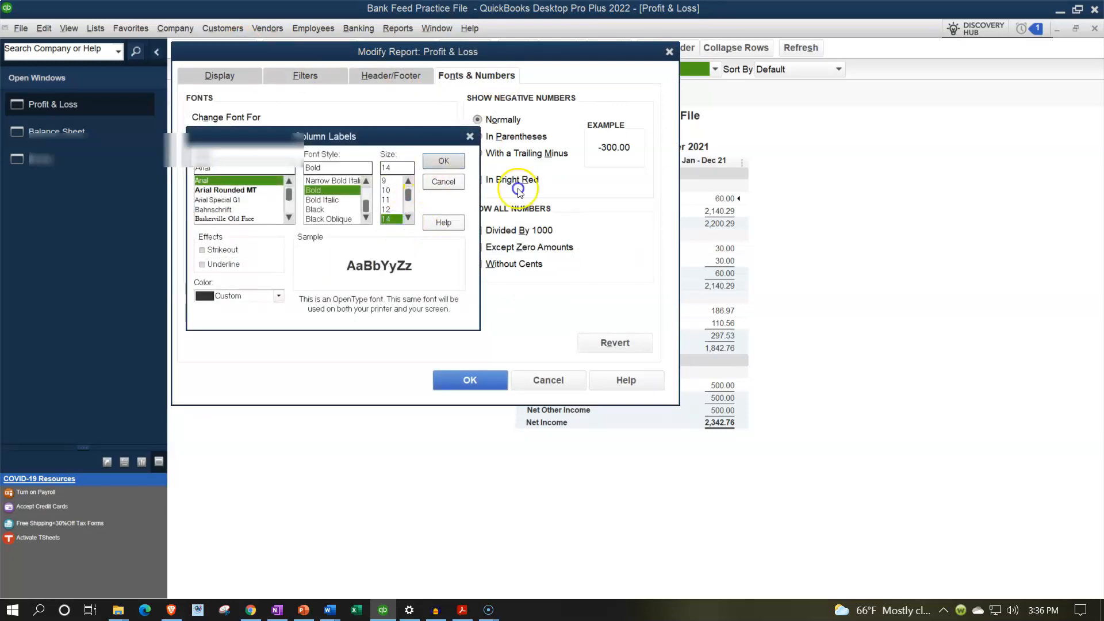
left_click(489, 187)
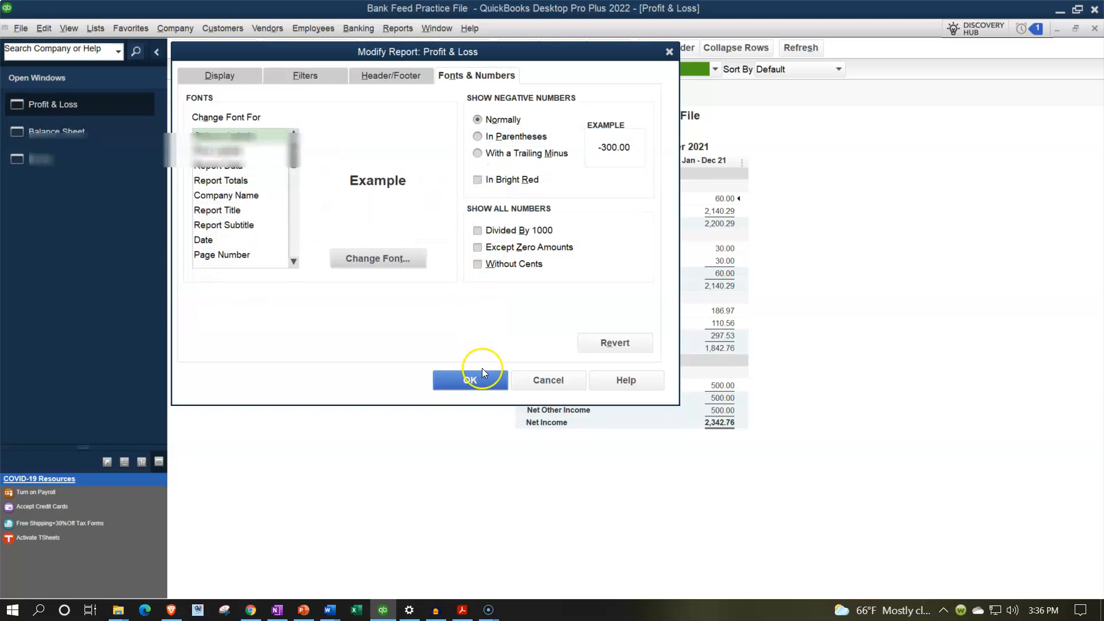
left_click(483, 376)
Step: Open the Trial Balance report and set its date range from 01/01/2021 to 12/31/2021
left_click(386, 31)
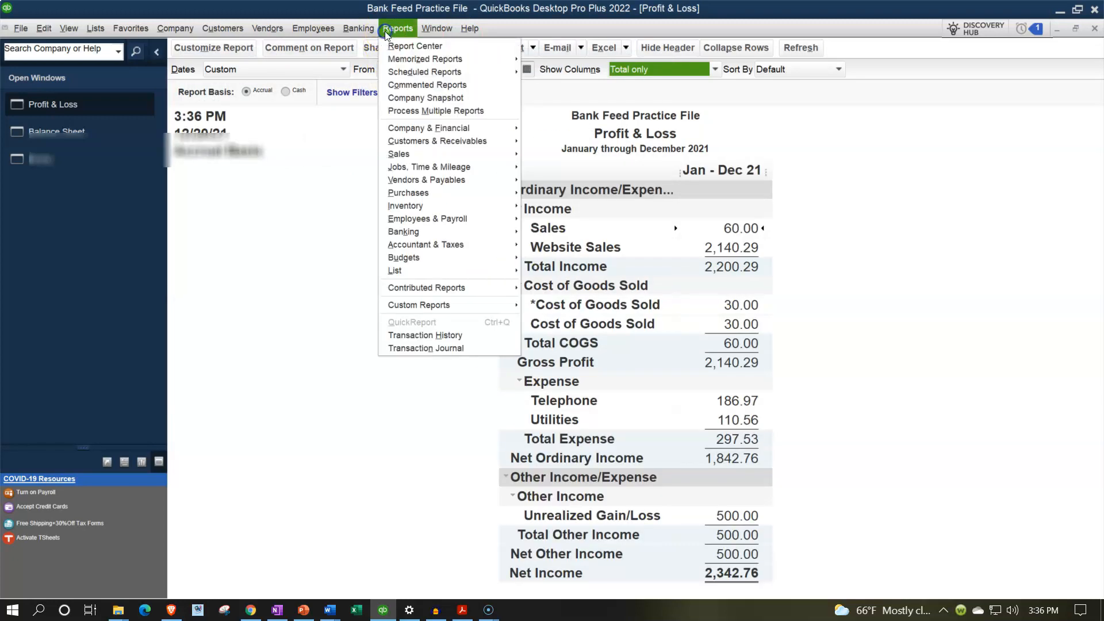
mouse_move(467, 246)
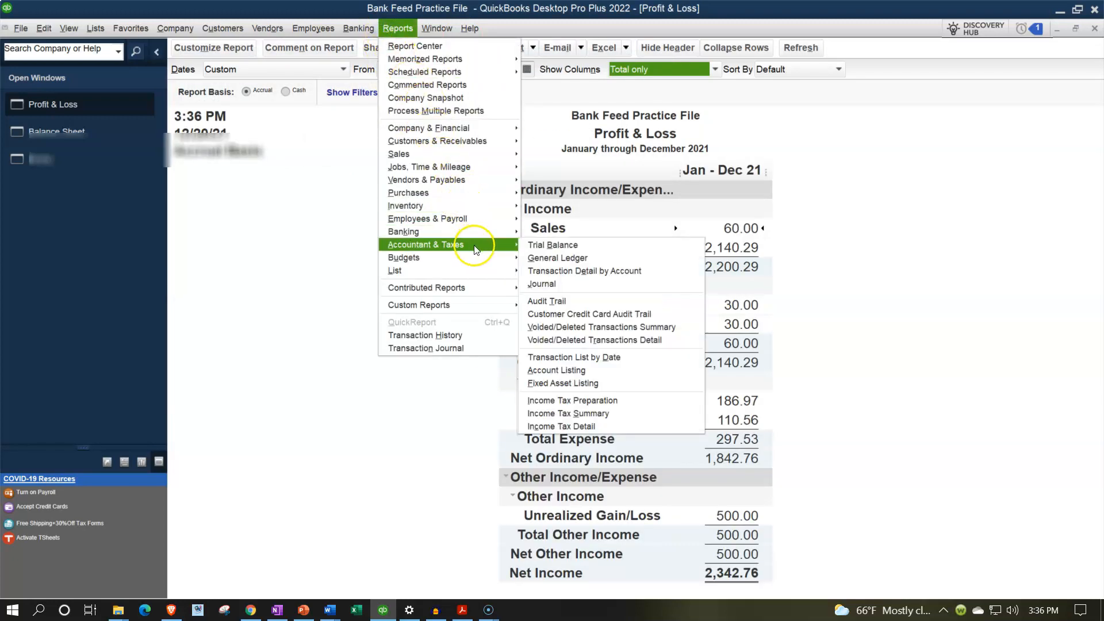
left_click(573, 248)
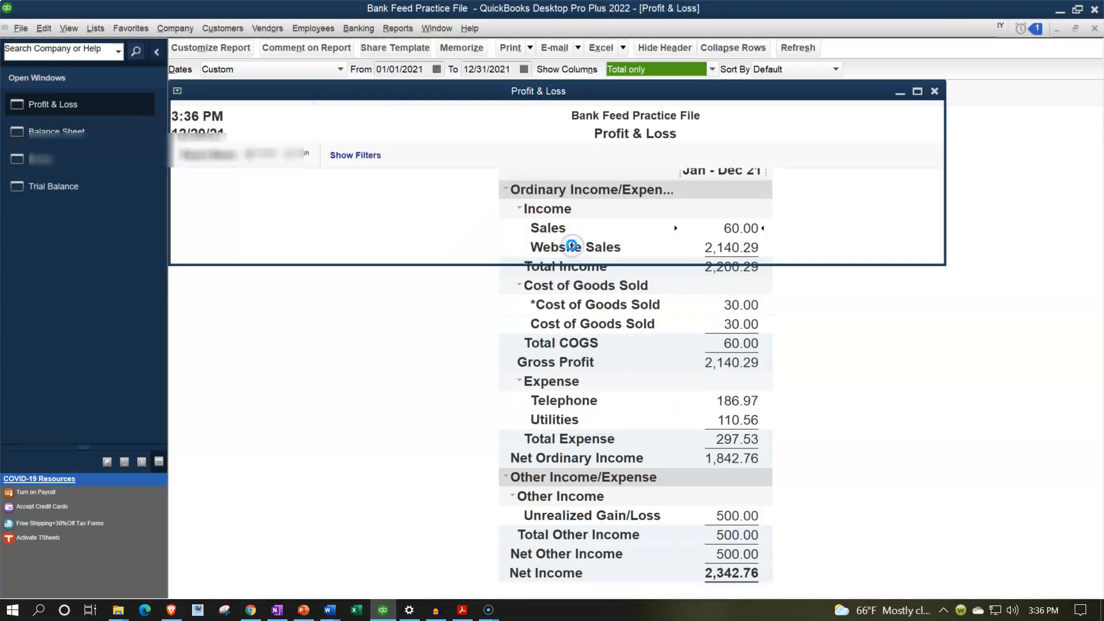
type("010121")
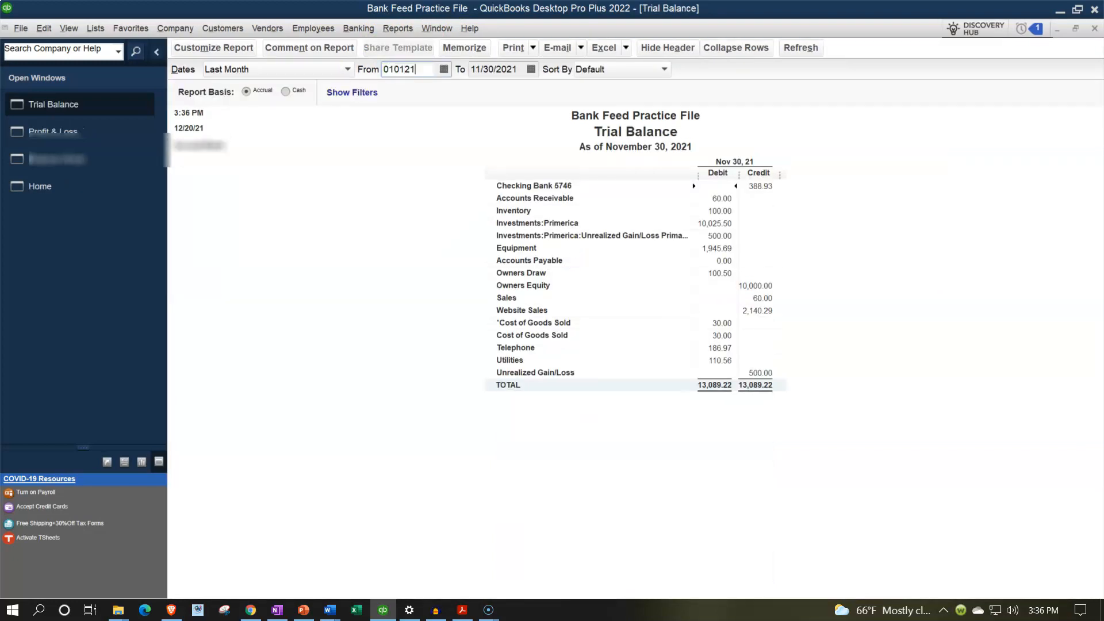
key("Tab")
type("123121")
key("Tab")
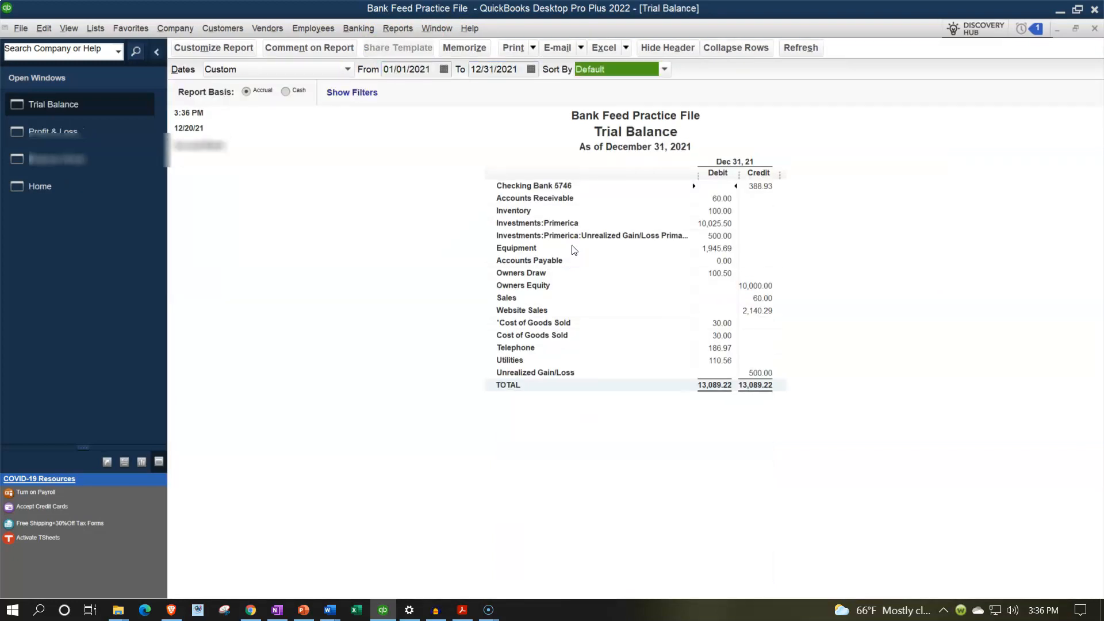
Step: Set the Trial Balance's column label font size to 14 and apply it to all related fonts
left_click(235, 47)
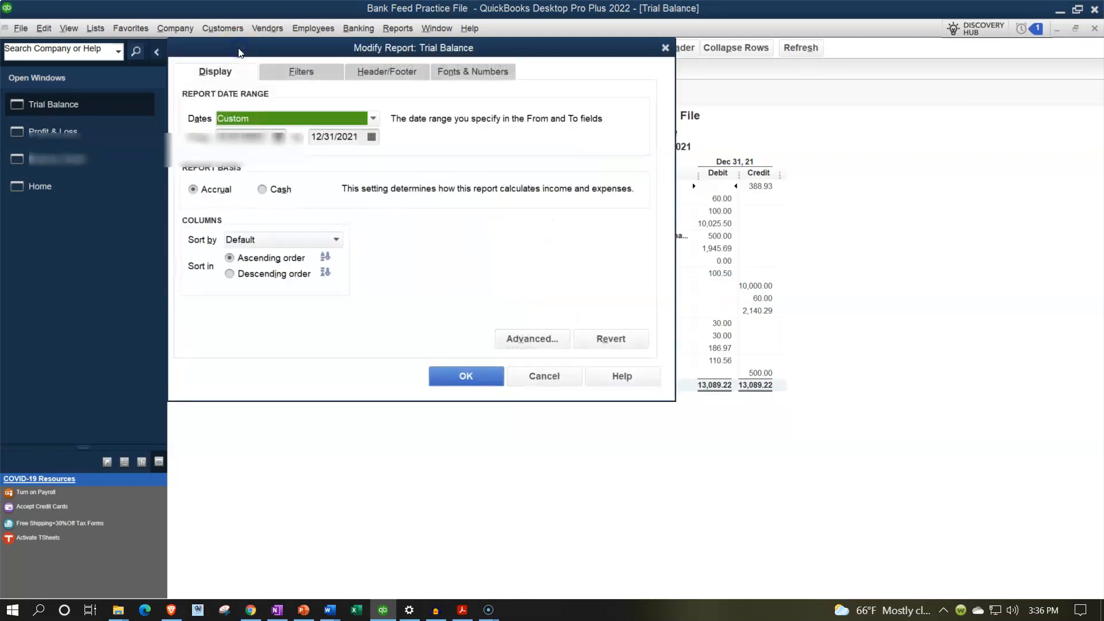
left_click(460, 74)
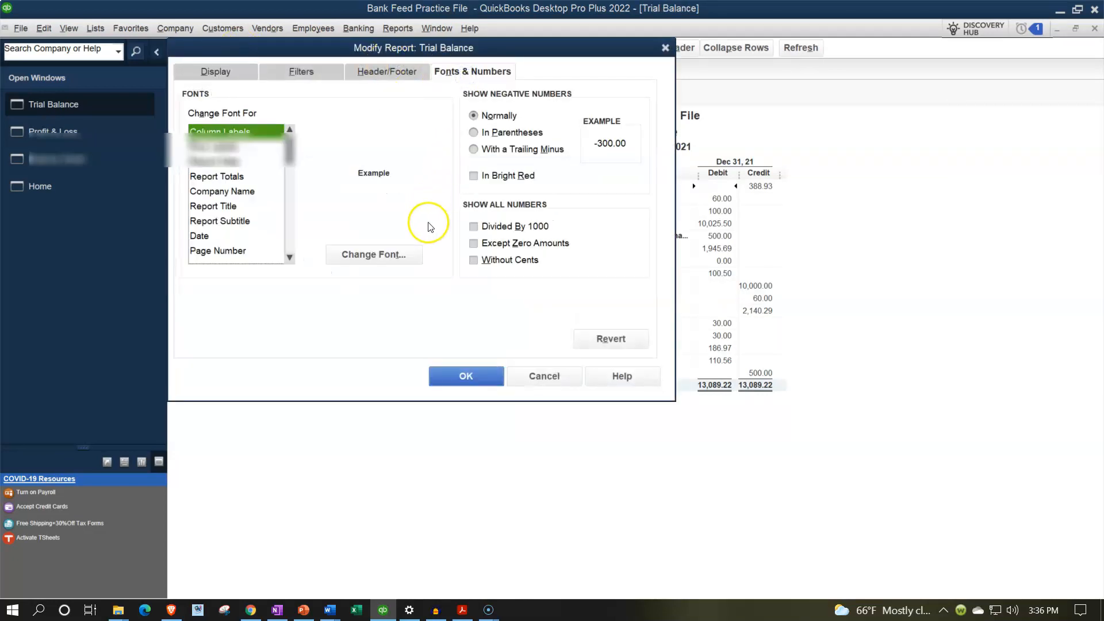
left_click(396, 255)
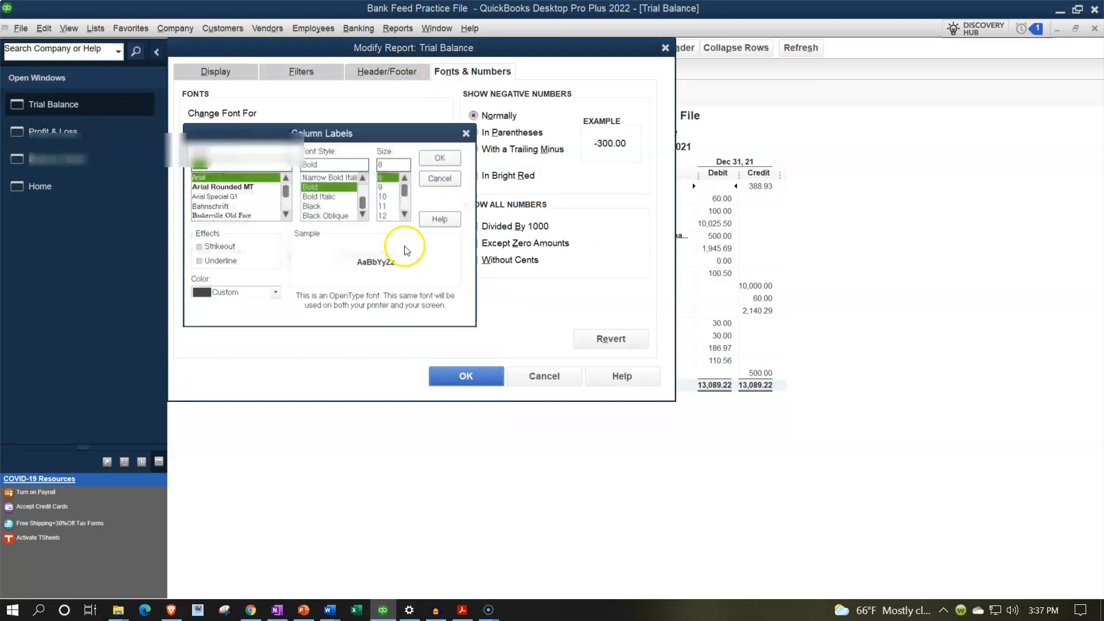
left_click(405, 214)
left_click(384, 215)
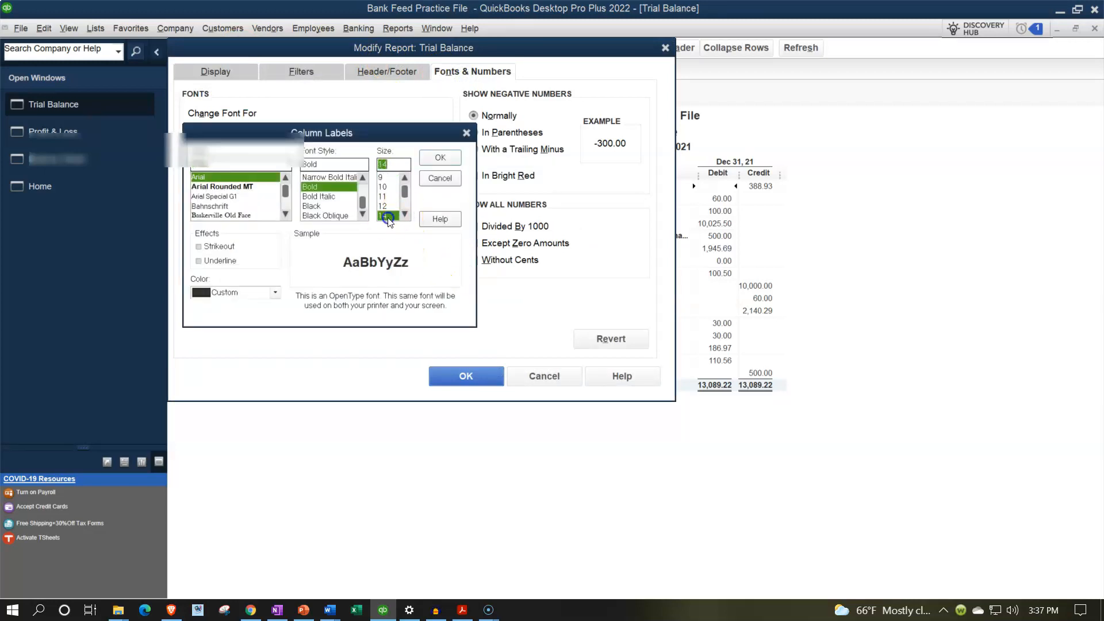
left_click(439, 158)
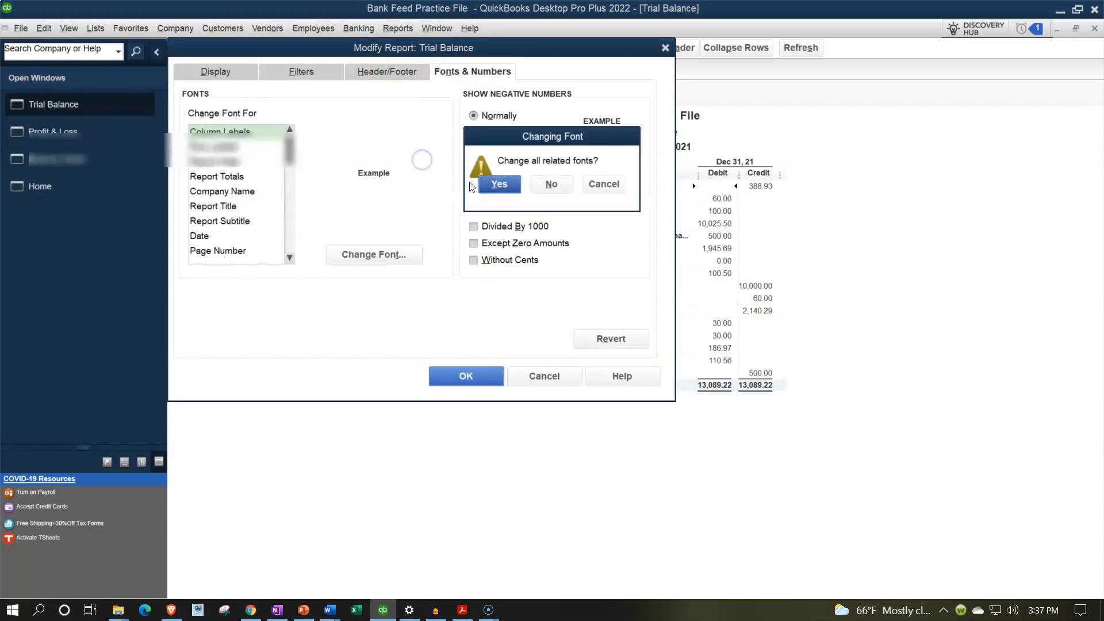
left_click(519, 191)
left_click(482, 378)
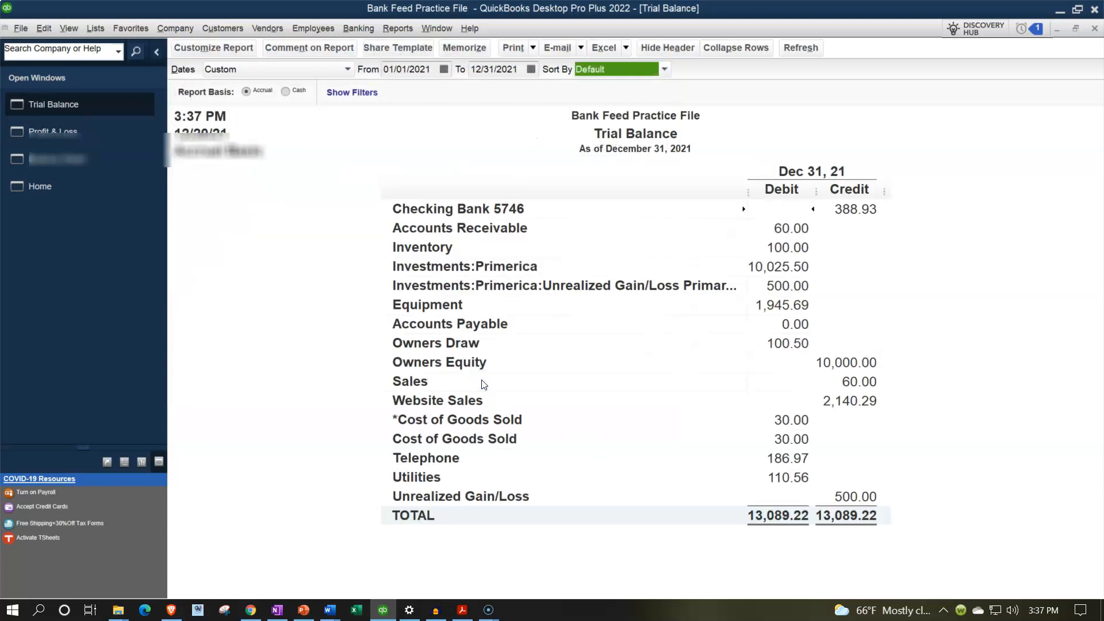
Step: Open the Bank Feeds window for the bank account and maximize it
left_click(359, 28)
left_click(387, 86)
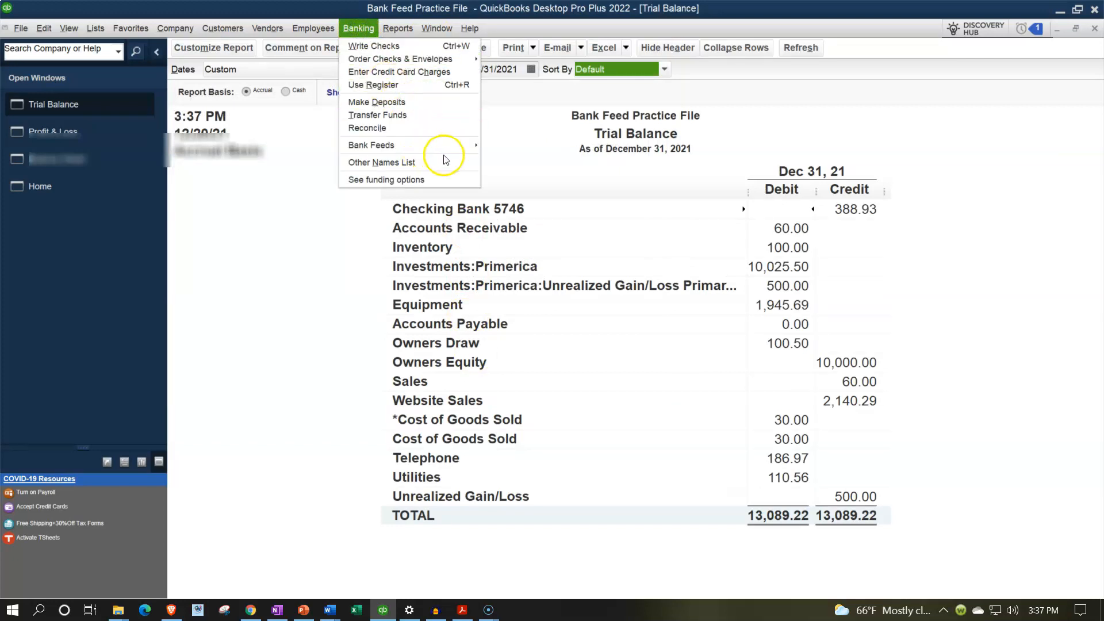
left_click(461, 146)
left_click(489, 142)
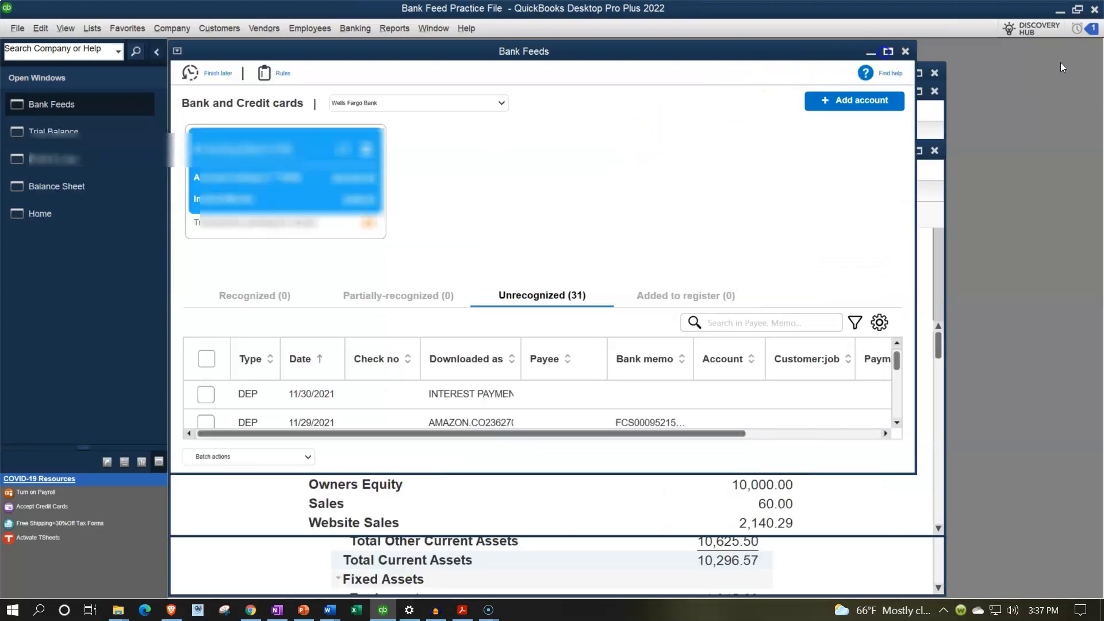
left_click(889, 51)
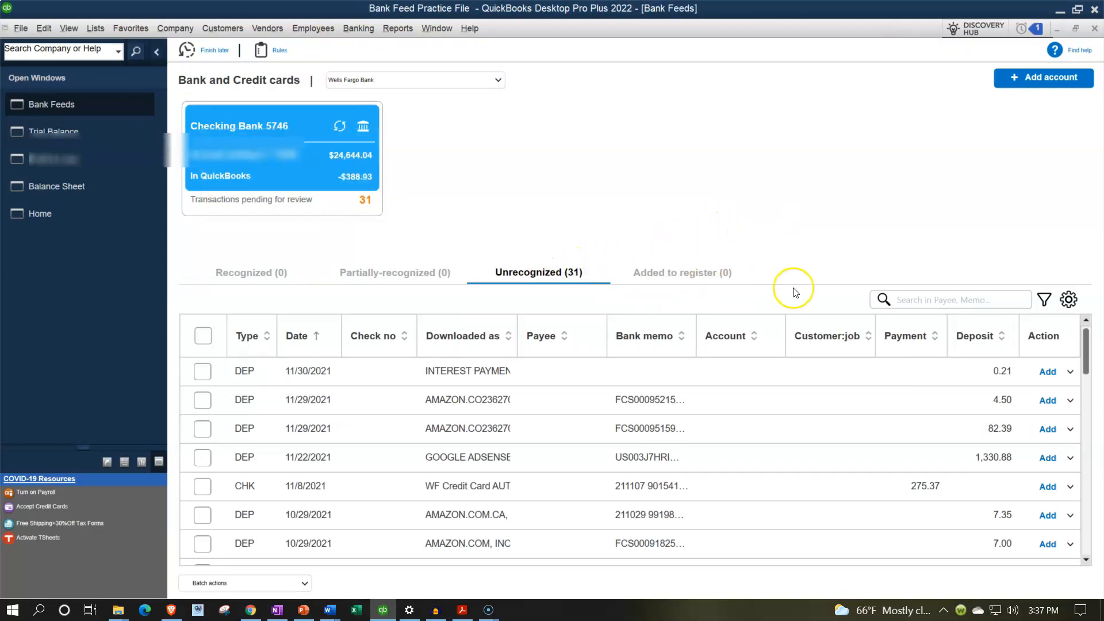
Step: Filter the unrecognized bank feed transactions to type DEP and close the filter settings
left_click(1043, 309)
left_click(1045, 384)
left_click(969, 418)
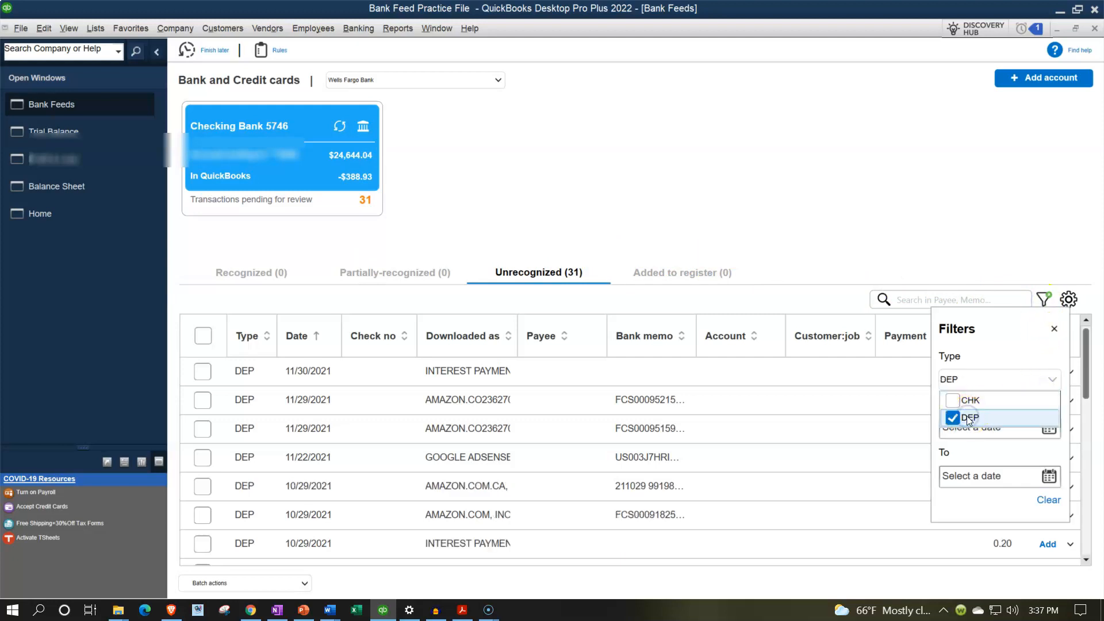
left_click(1054, 329)
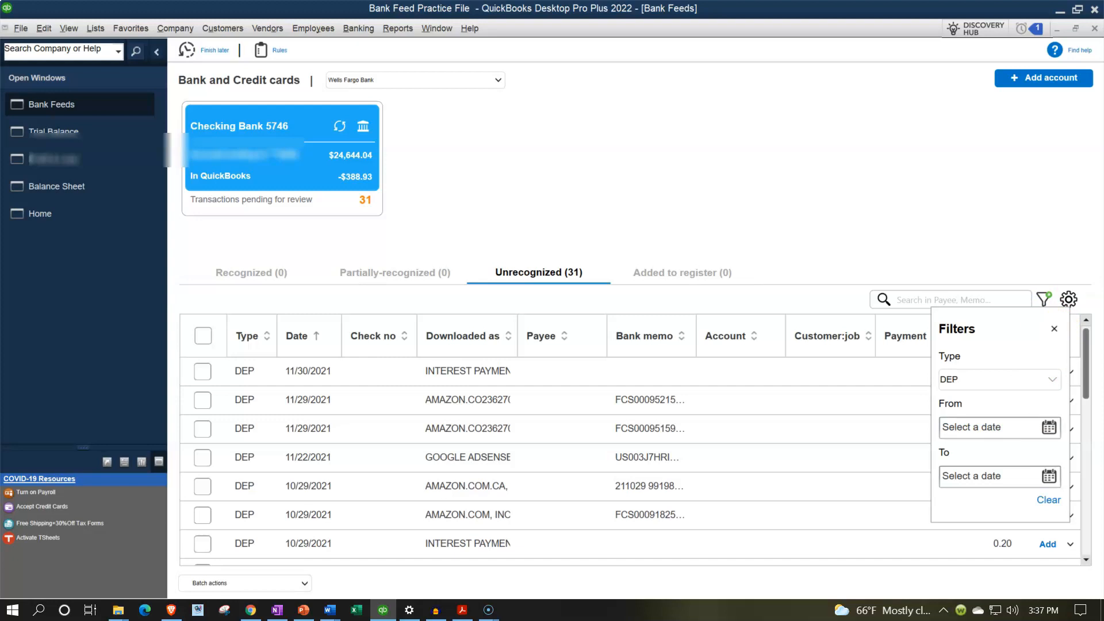
left_click(1054, 328)
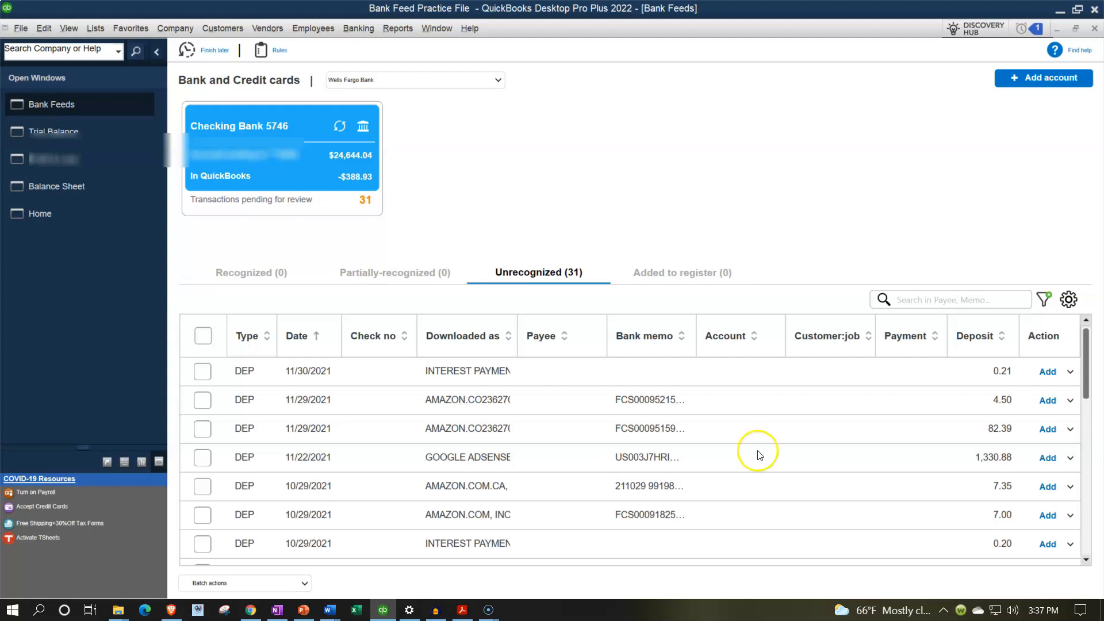
Step: View the Home page workflow, and examine the income accounts on the Profit & Loss report
left_click(50, 216)
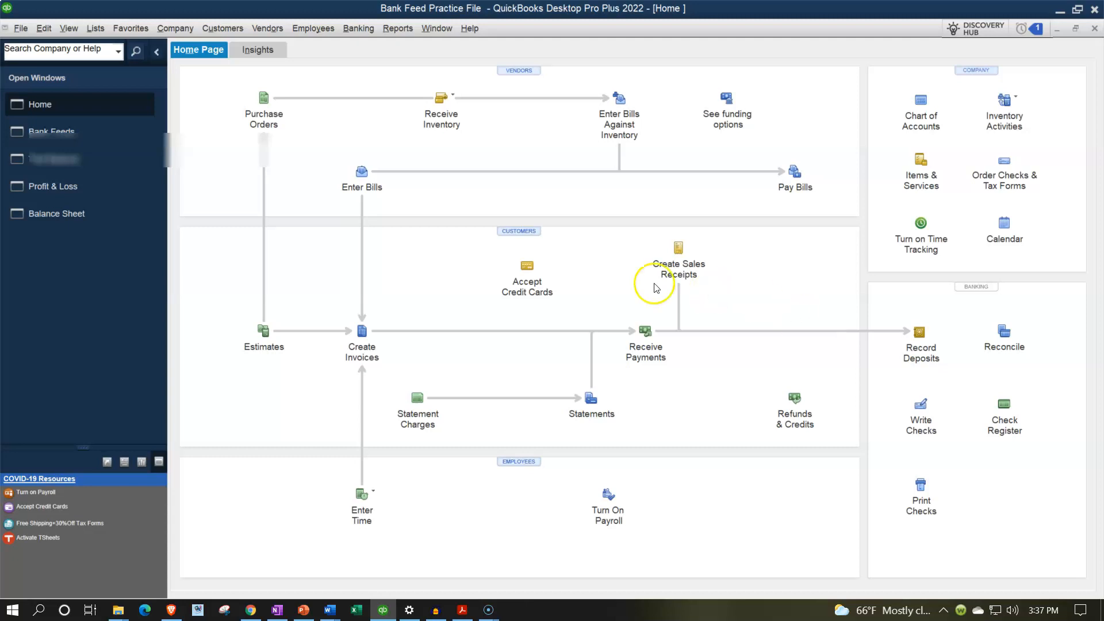
left_click(71, 188)
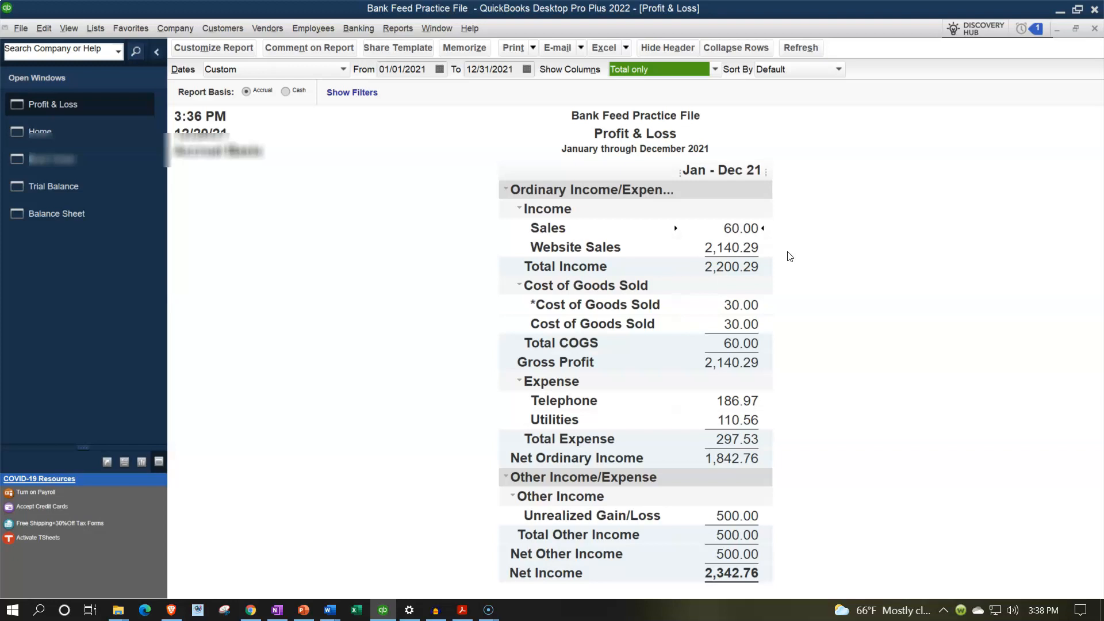
left_click(781, 234)
left_click(773, 242)
Step: In Bank Feeds, enter Amizon.Co as payee of the 4.50 deposit dated 11/29/2021 and quick-add it as a customer
left_click(54, 162)
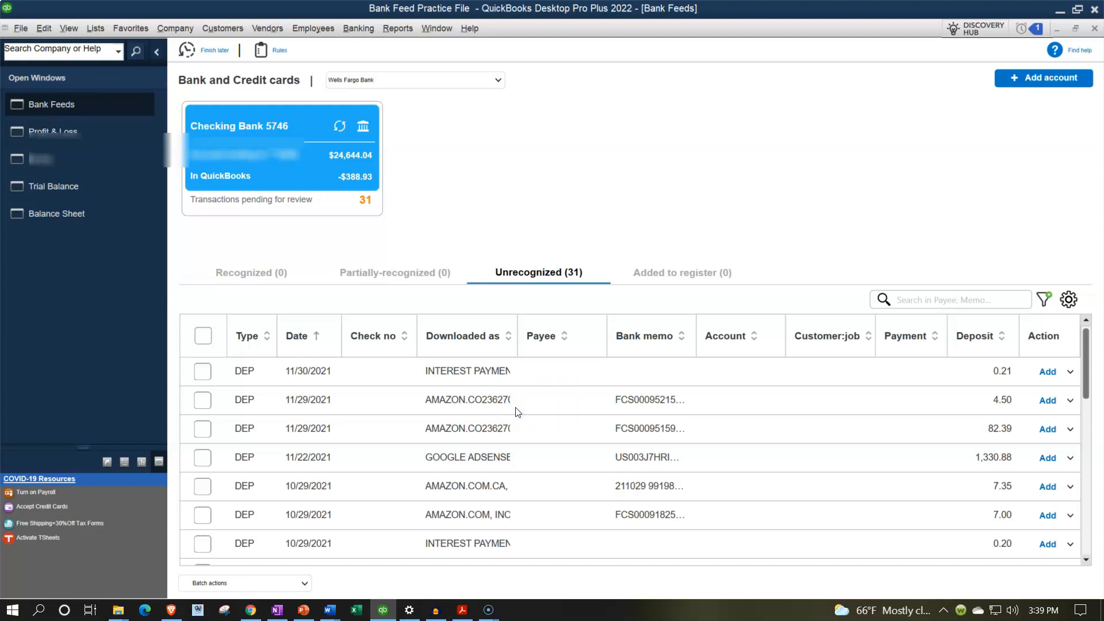
left_click(205, 402)
type("Amizon.")
type("Co")
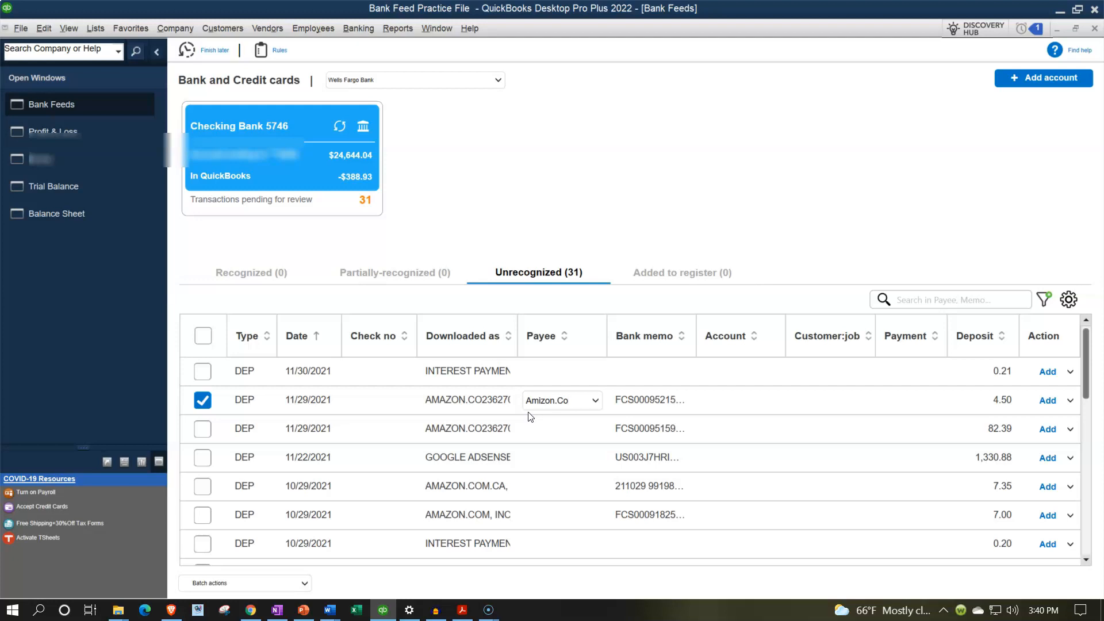
key("Tab")
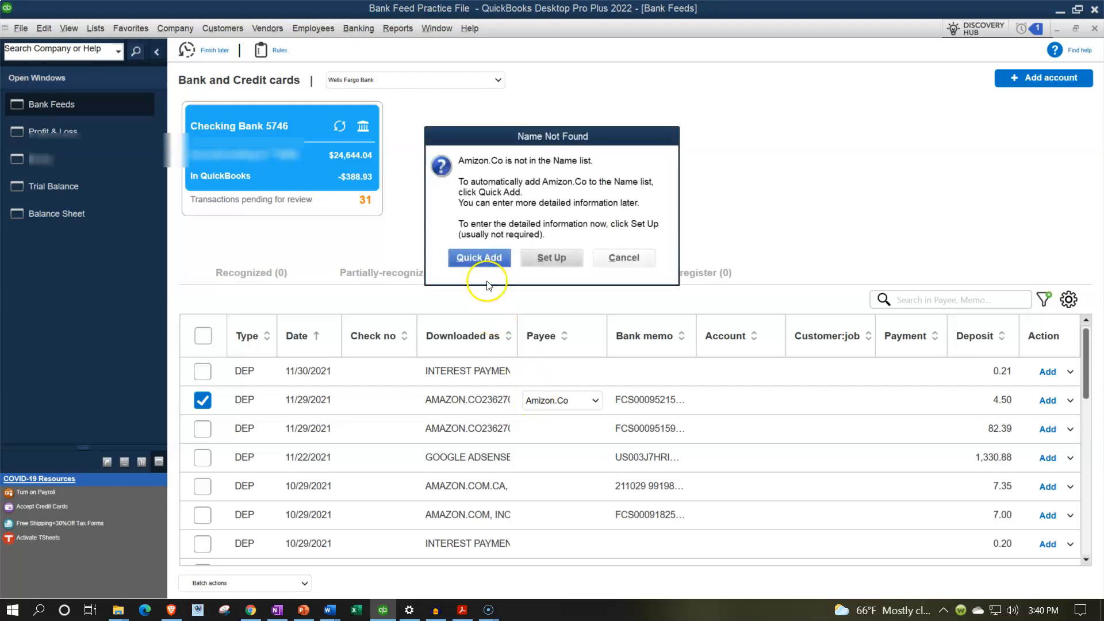
left_click(482, 257)
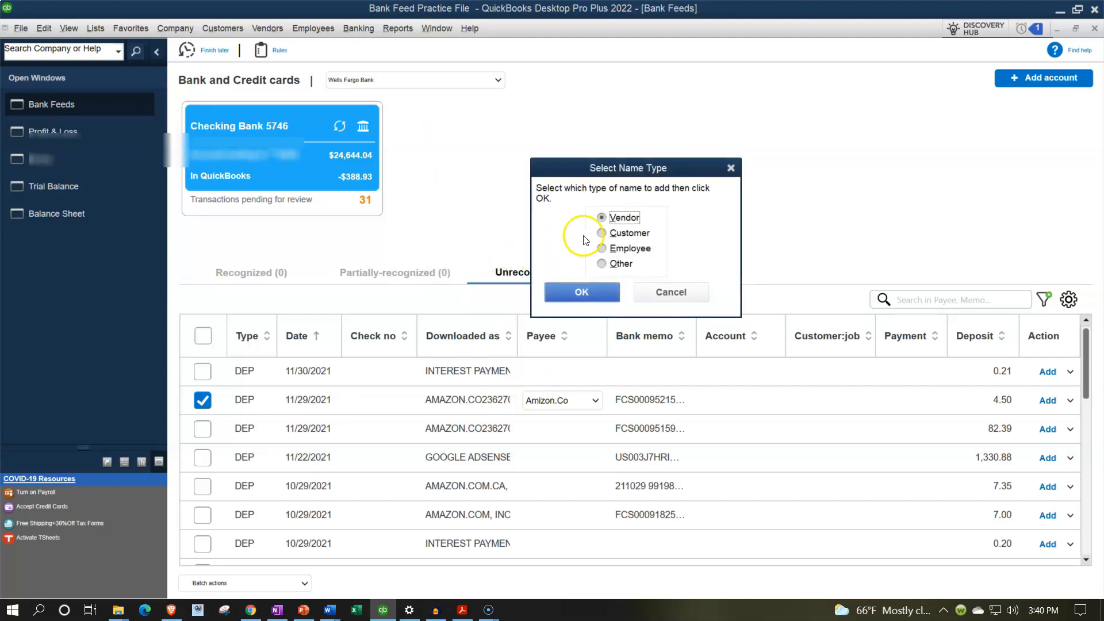
left_click(601, 232)
left_click(598, 293)
key("Tab")
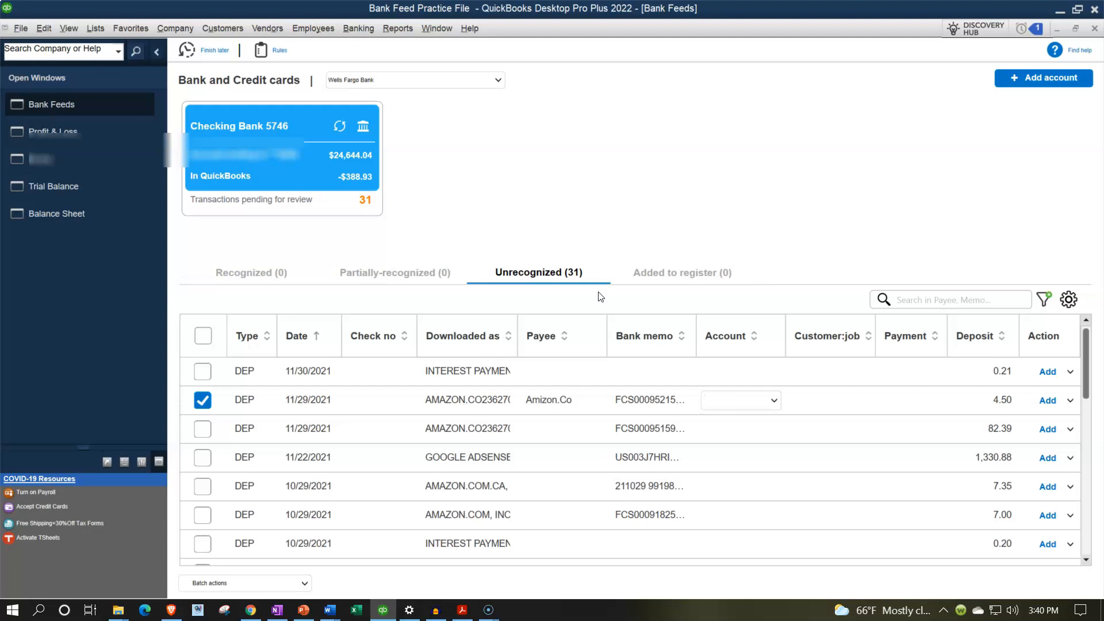
Step: Start setting up a new account for the 4.50 deposit and name it Video Content Add Revenue
type("V")
type("idoe Content A")
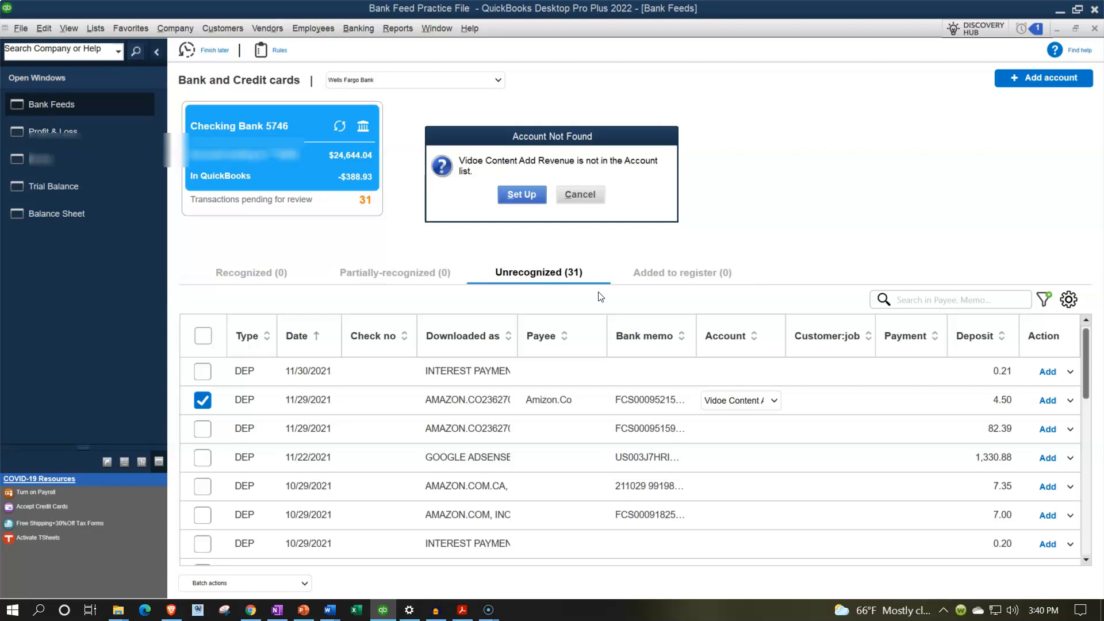
left_click(521, 195)
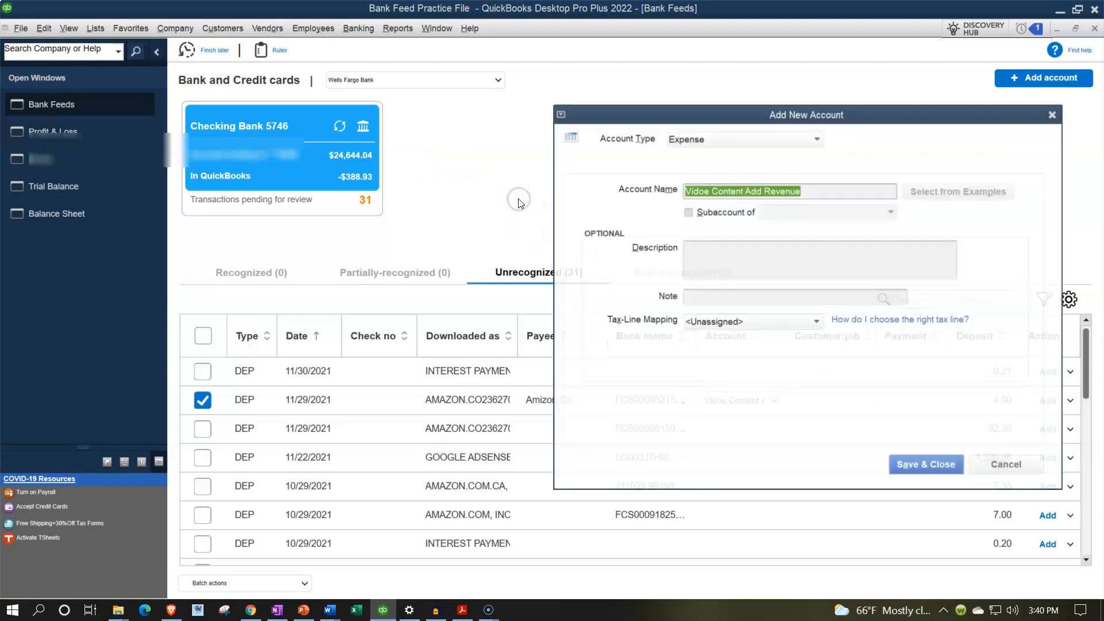
left_click(706, 191)
key("BackSpace")
type("i")
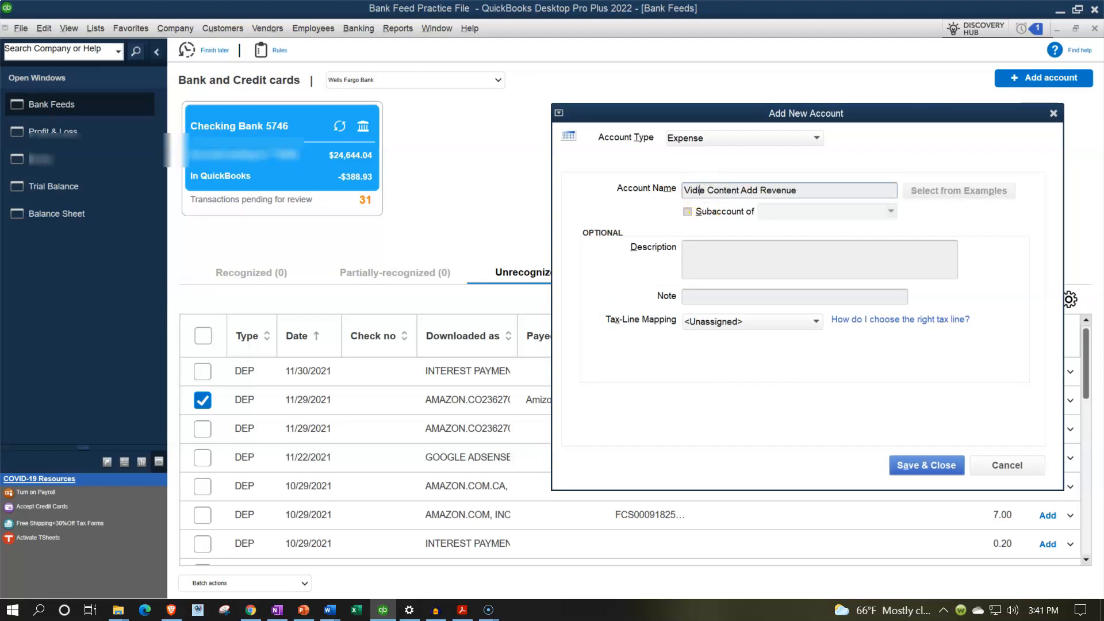
key("BackSpace")
key("BackSpace")
type("eo")
left_click(706, 213)
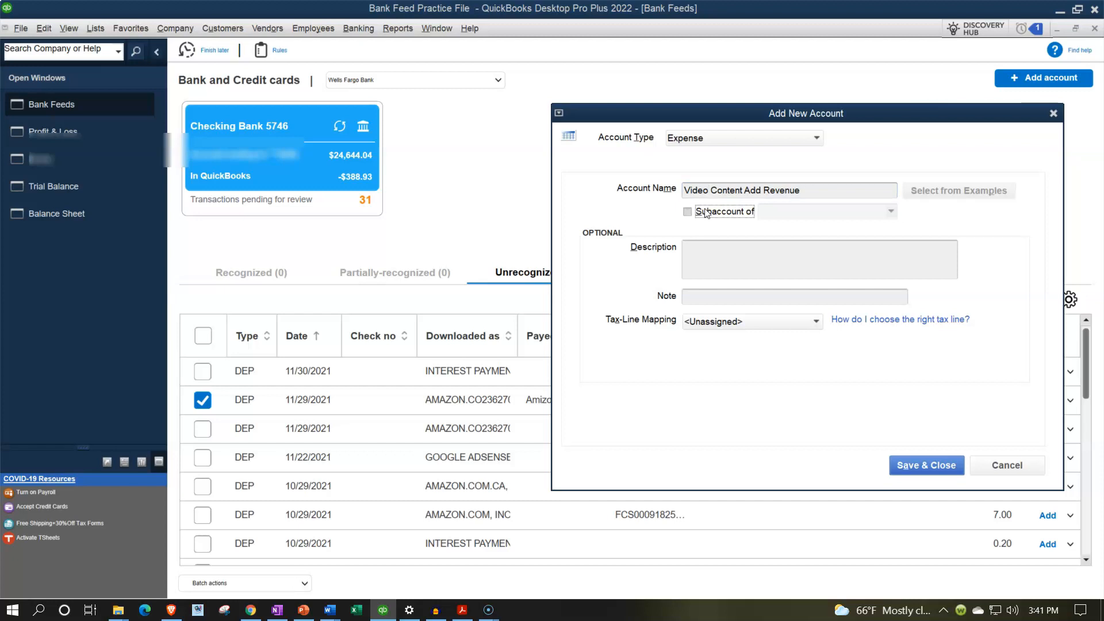
Step: Set the new account's type to Income and save the account
left_click(781, 141)
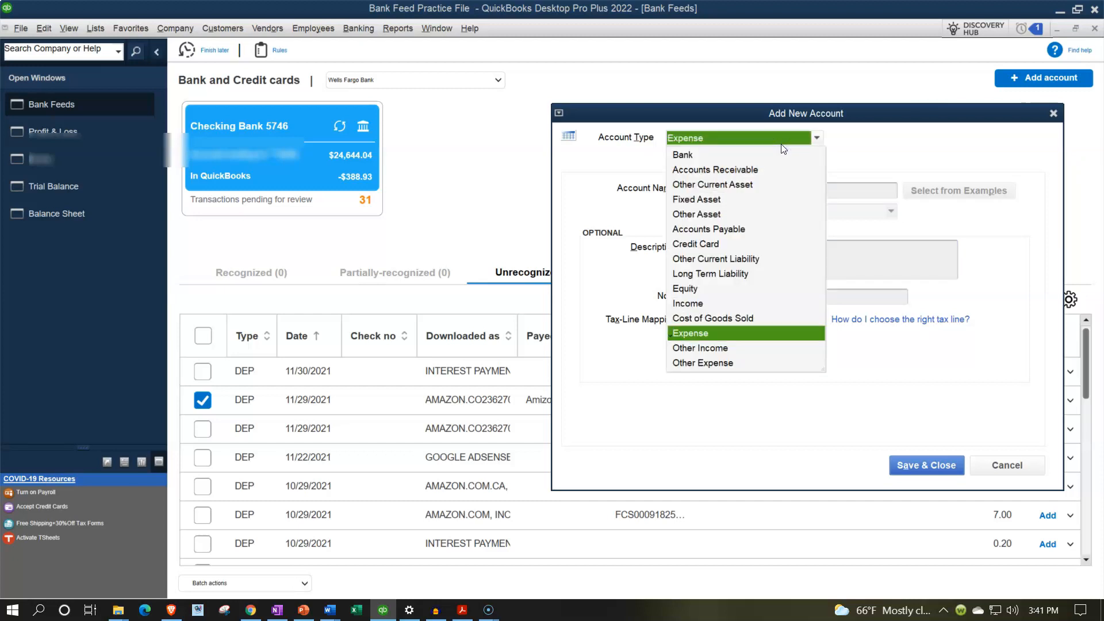
left_click(693, 303)
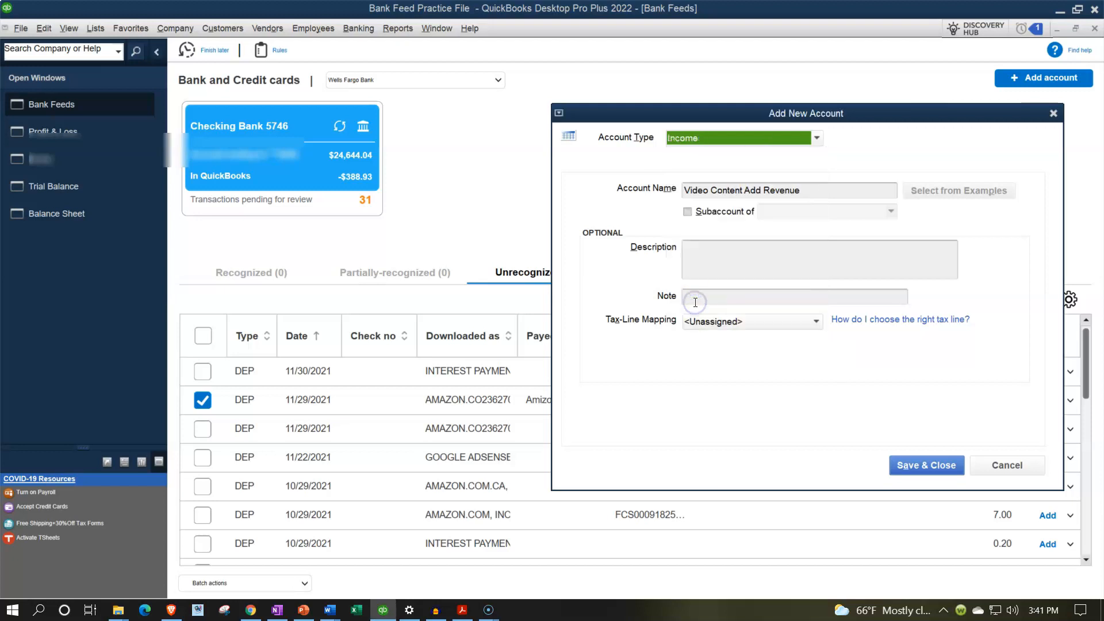
left_click(914, 467)
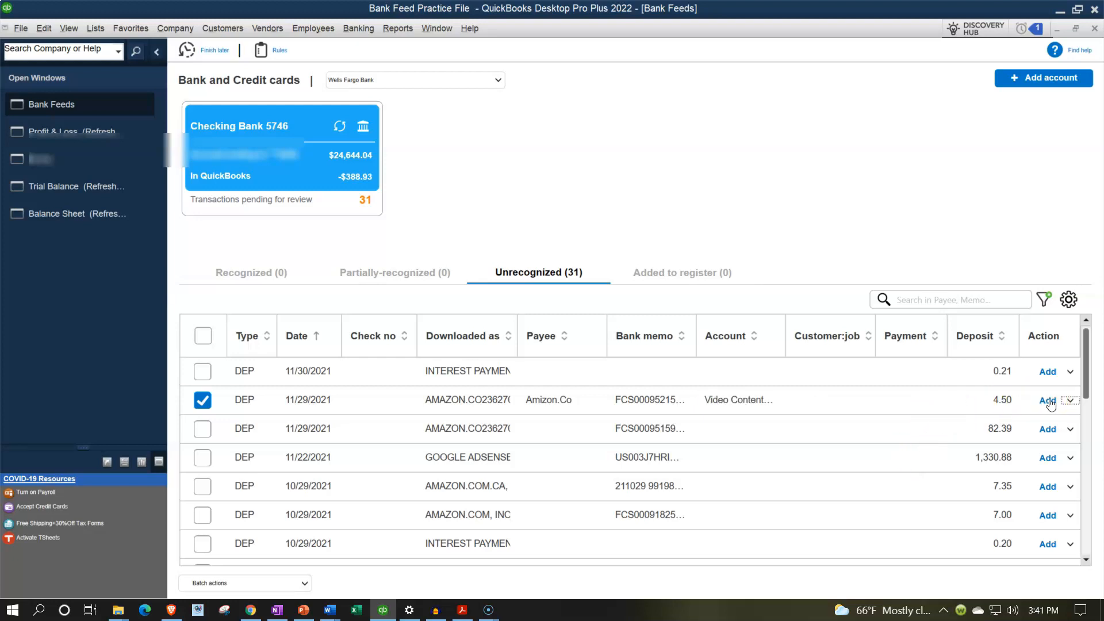
Step: Check the additional details of the 4.50 Amizon.Co deposit, close them and add the deposit to the register
left_click(1070, 400)
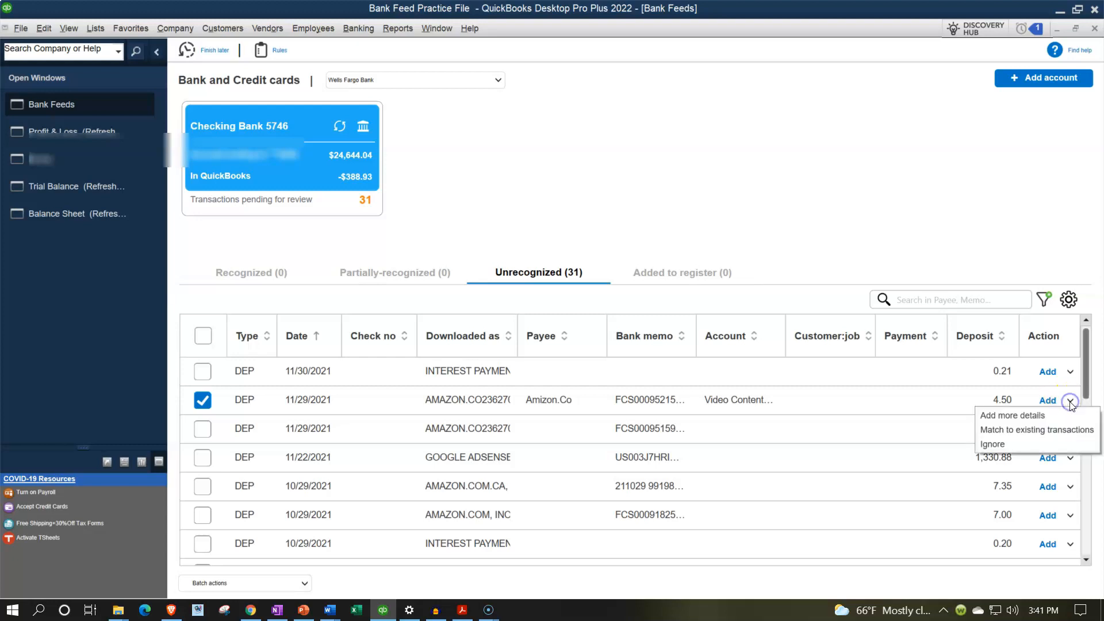
left_click(1047, 414)
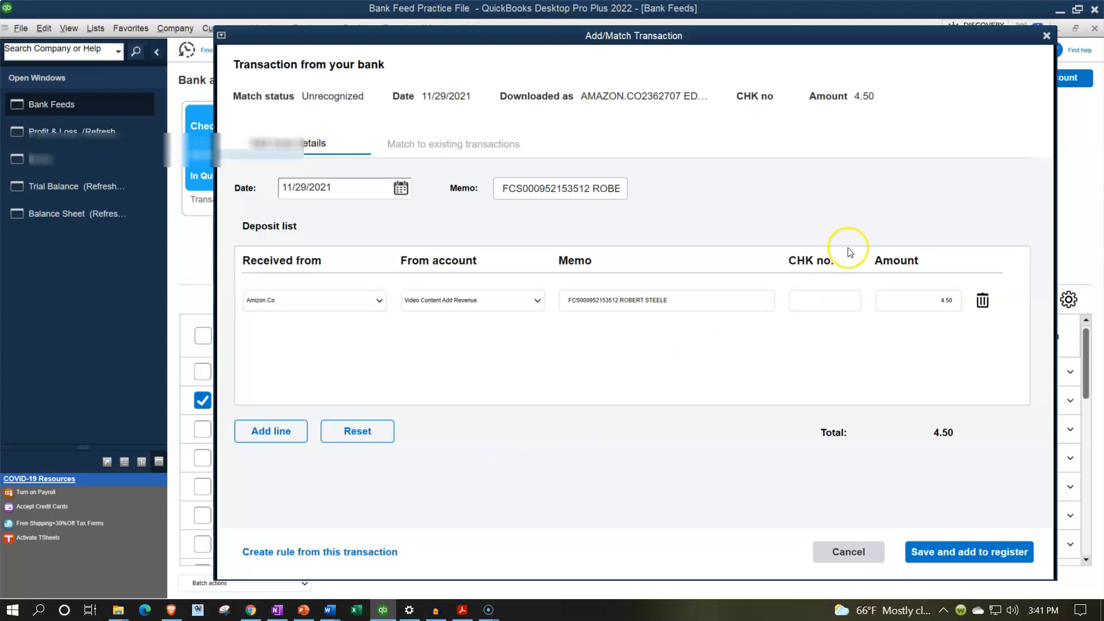
left_click(1045, 36)
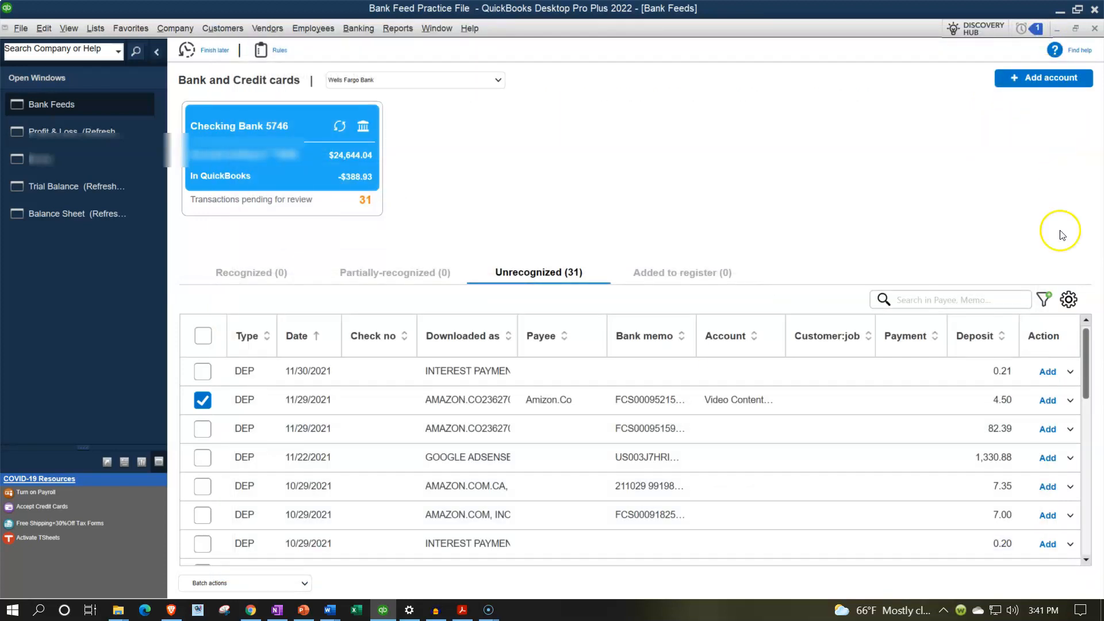
left_click(1048, 401)
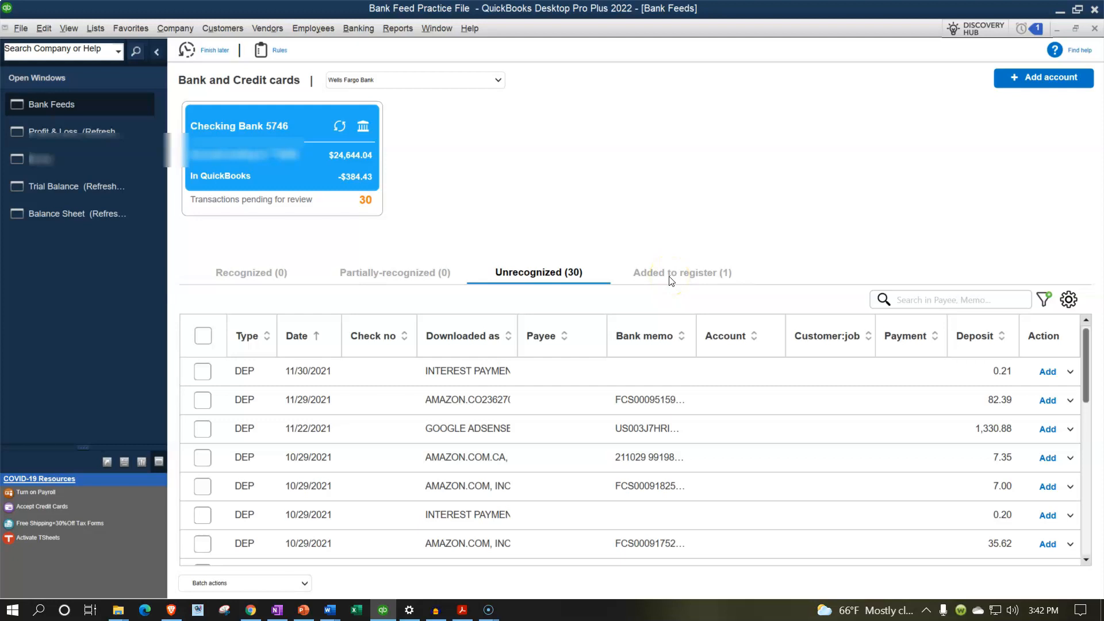
Step: Open the Customer Center, check the transactions of customer Amizon.Co, and close it
left_click(227, 29)
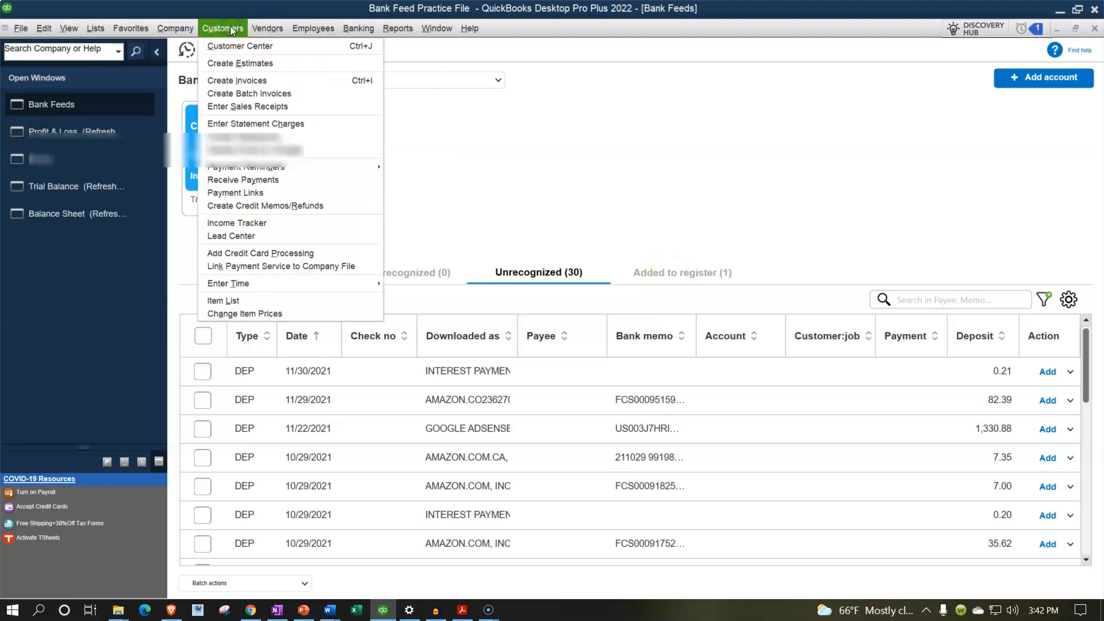
left_click(232, 46)
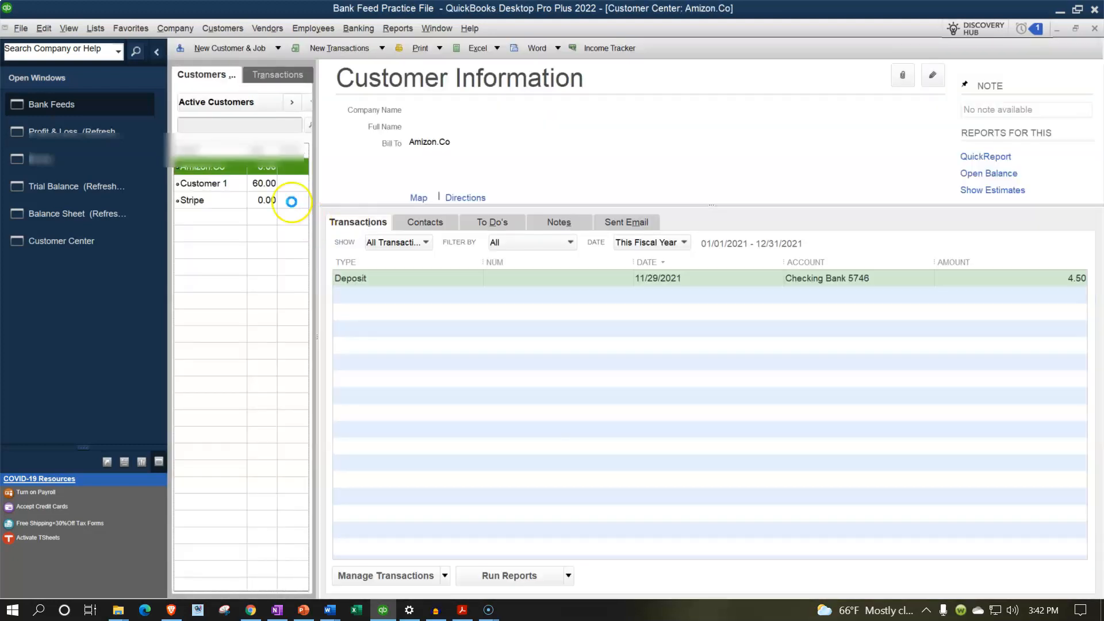
left_click_drag(249, 147, 271, 142)
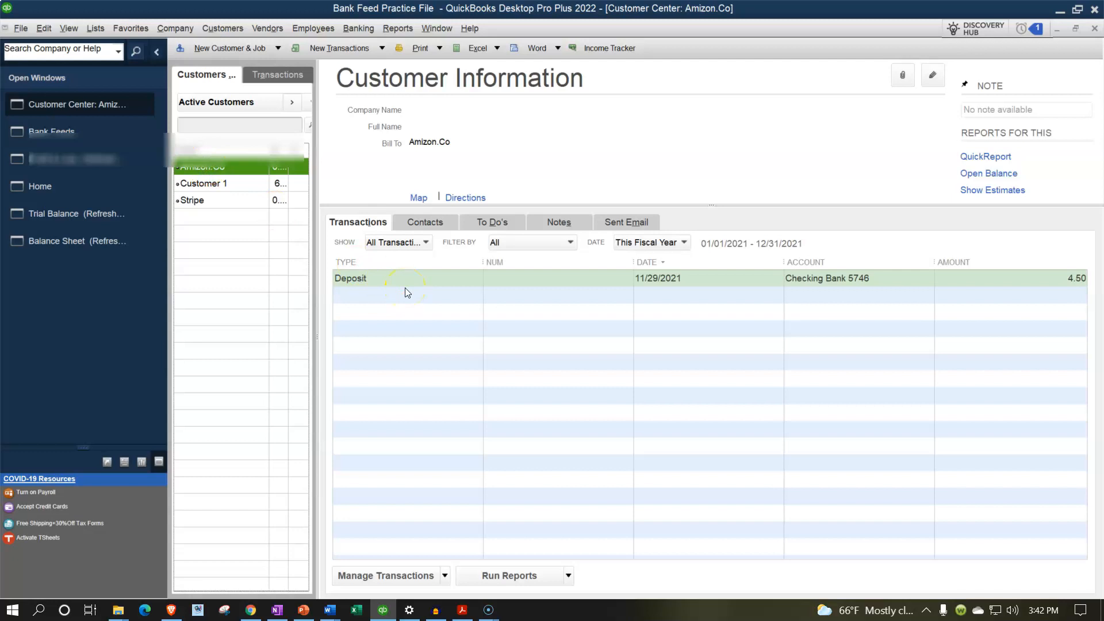
left_click(1094, 30)
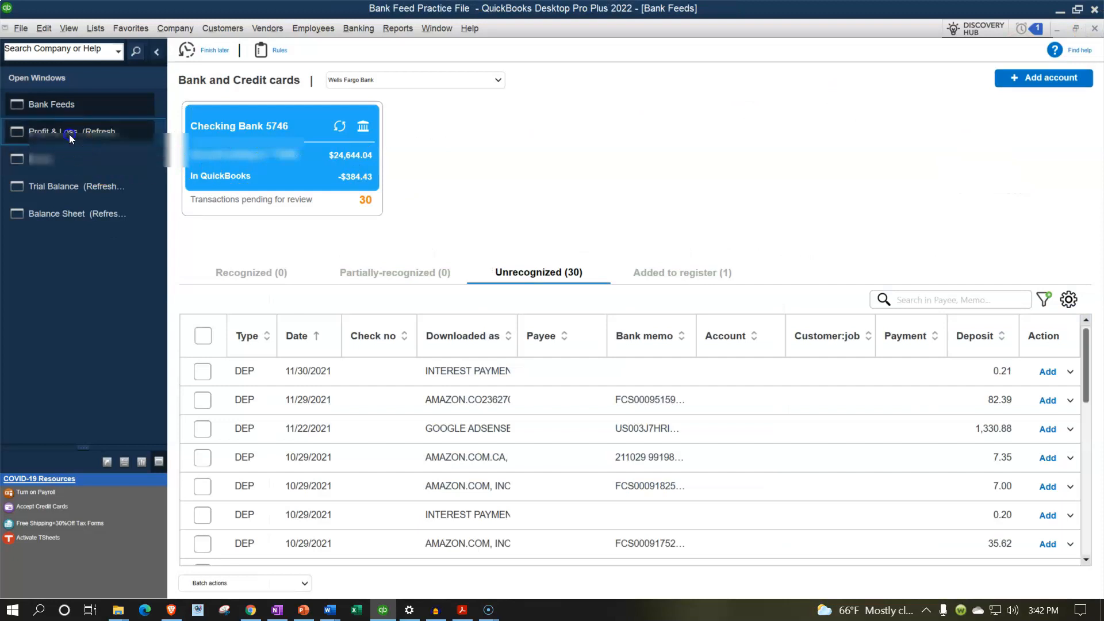
Step: Open the Profit & Loss report and widen the account name column to fit Video Content Add Revenue
left_click(69, 133)
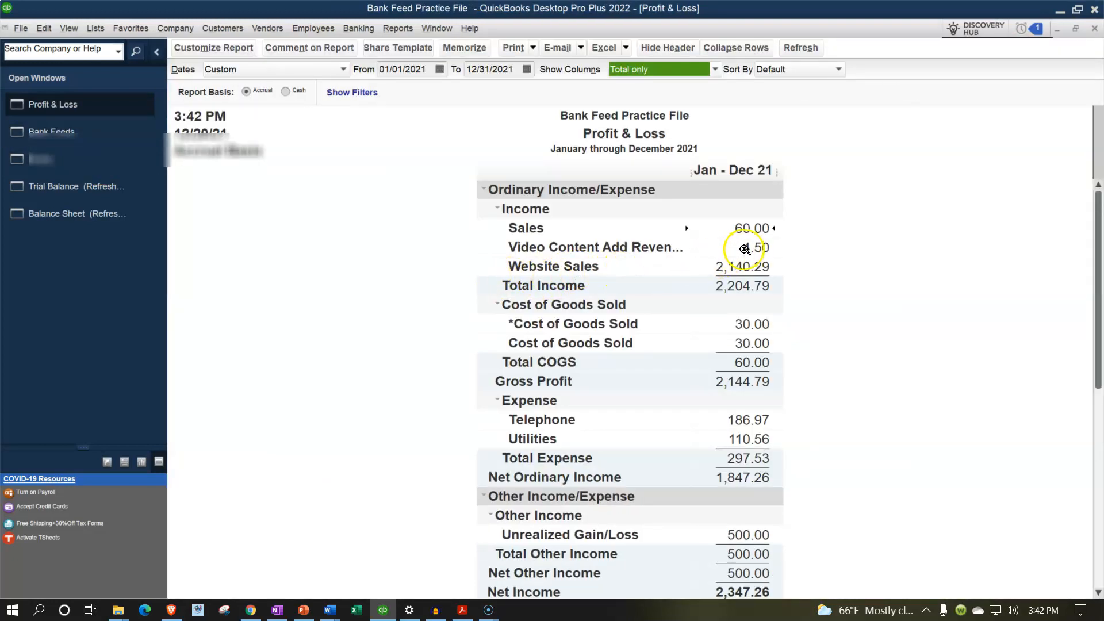
left_click(744, 249)
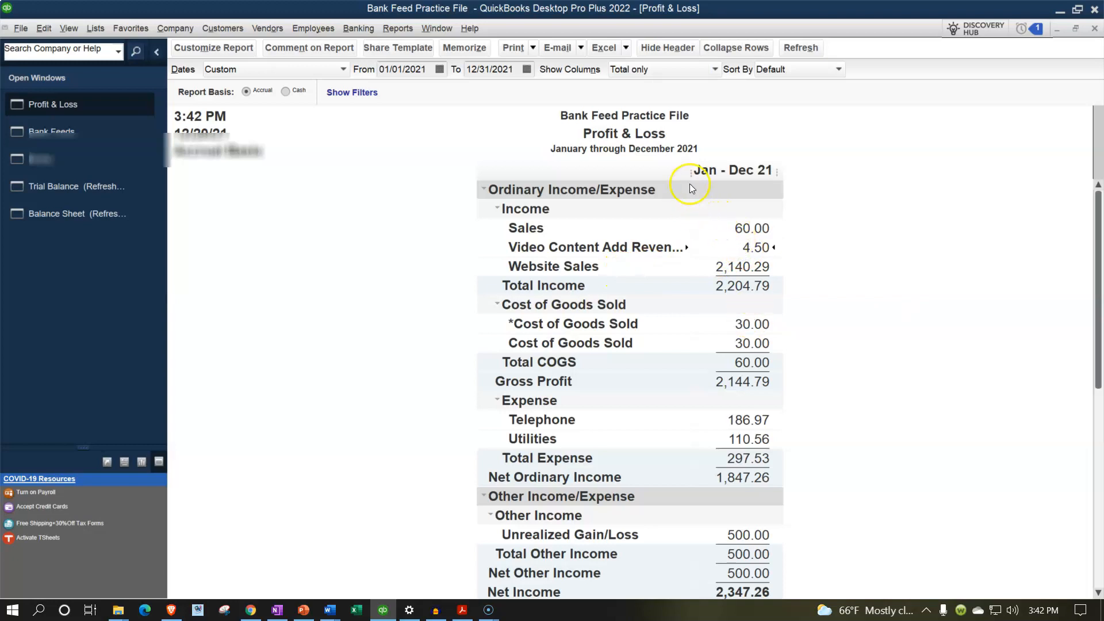
left_click_drag(691, 170, 720, 172)
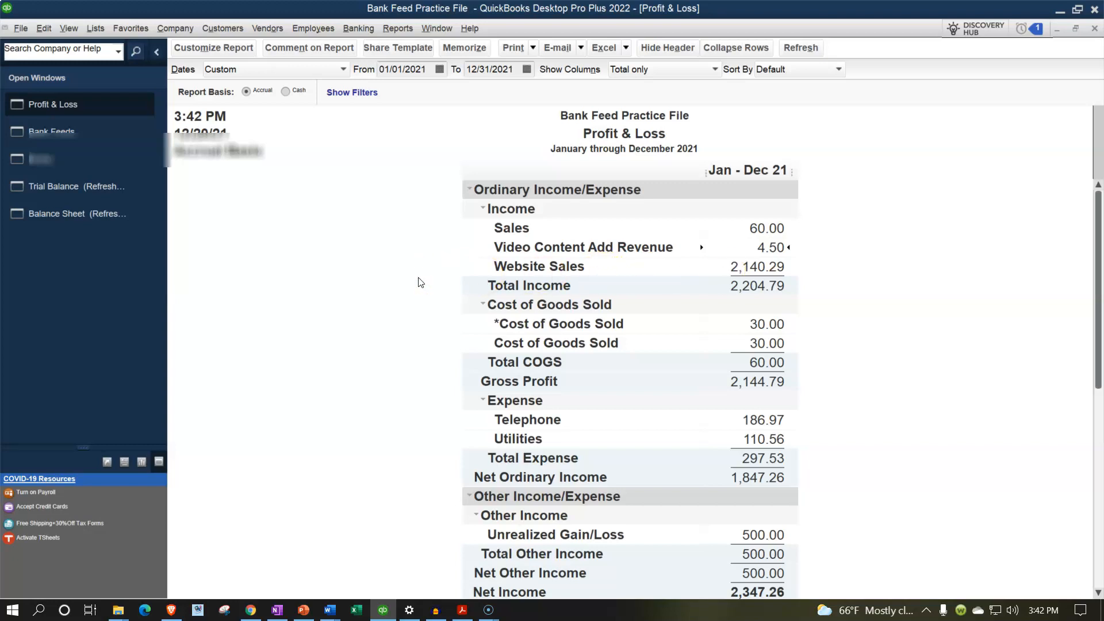
Step: In Bank Feeds, enter Google Adsense as payee of the 1,330.88 deposit dated 11/22/2021 and quick-add it as a customer
left_click(55, 131)
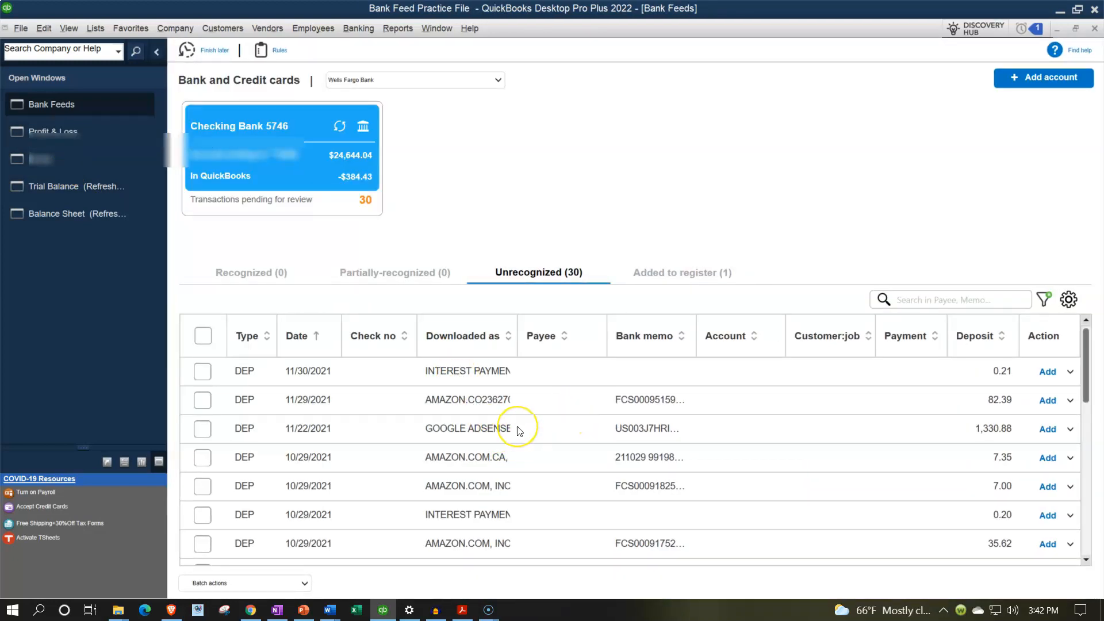
left_click(202, 429)
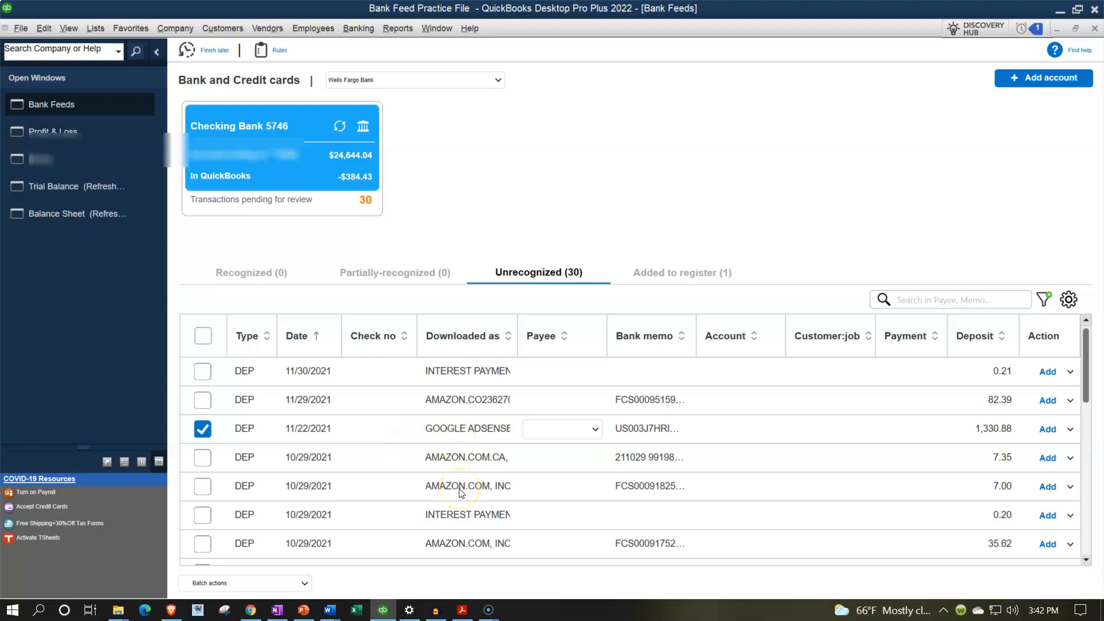
type("Google Adsend")
key("BackSpace")
key("BackSpace")
key("BackSpace")
type("ense")
key("Tab")
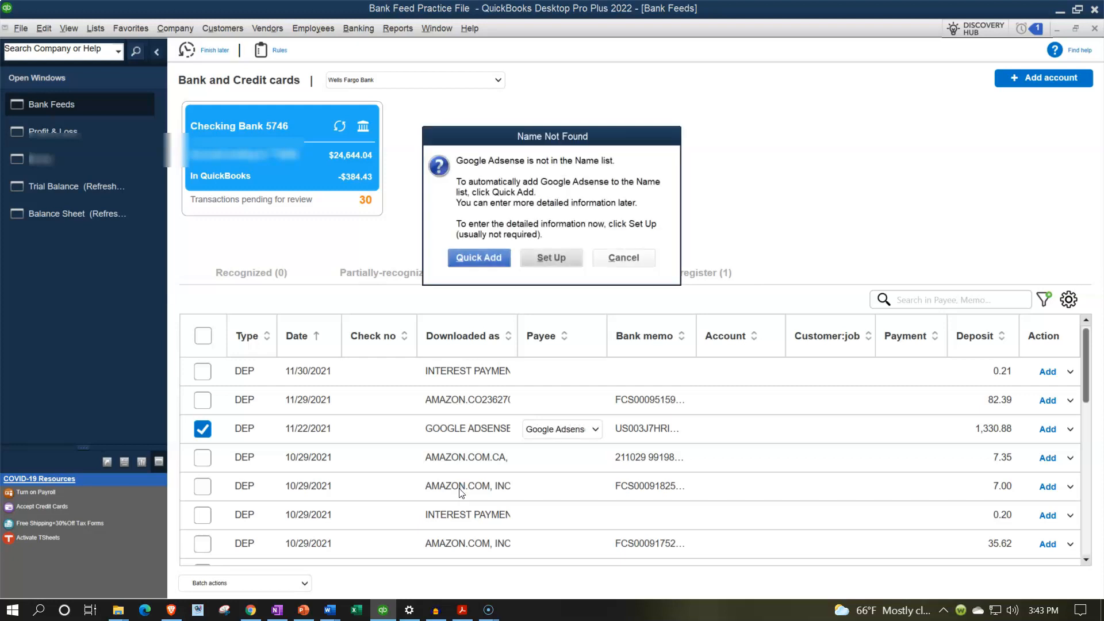
left_click(479, 259)
left_click(602, 233)
left_click(604, 291)
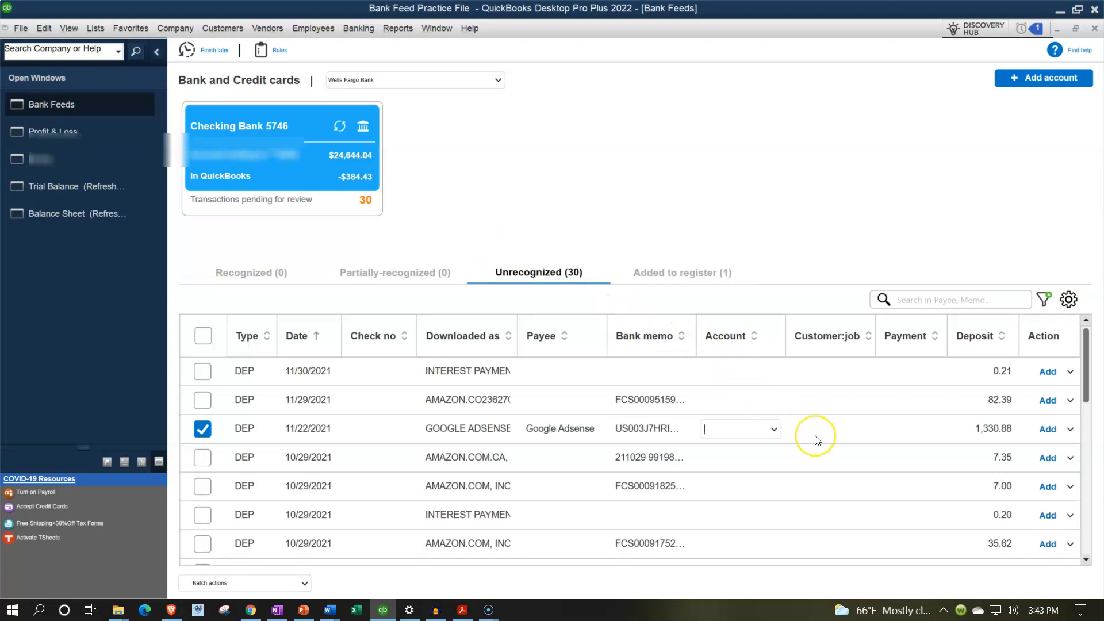
Step: Assign the Google Adsense deposit to the Video Content Add Revenue account and add it to the register
type("Video Content /")
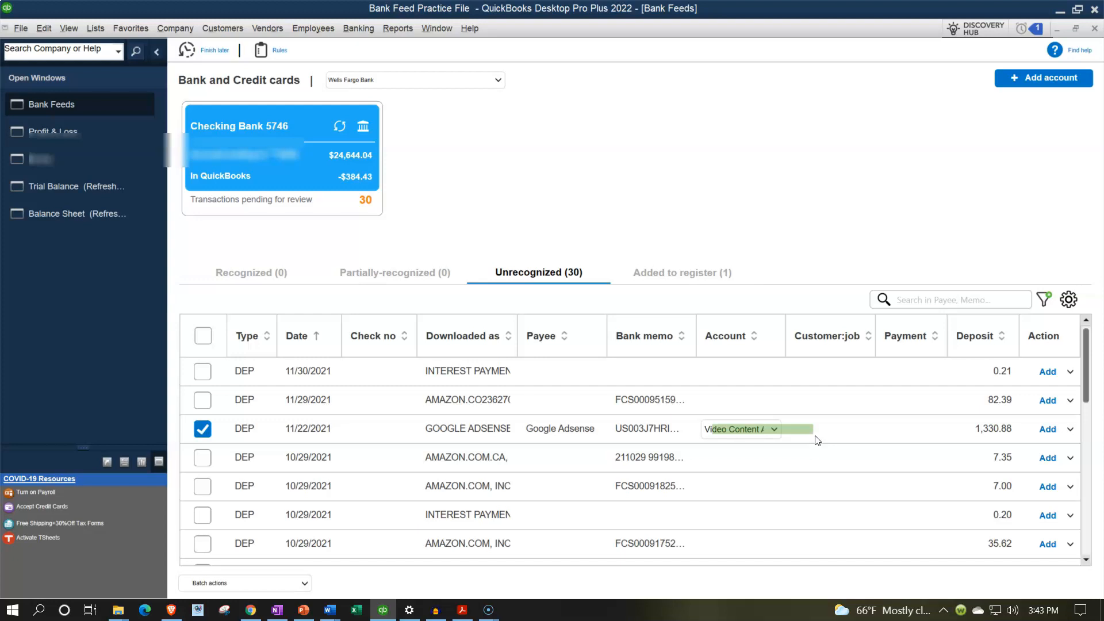
key("Return")
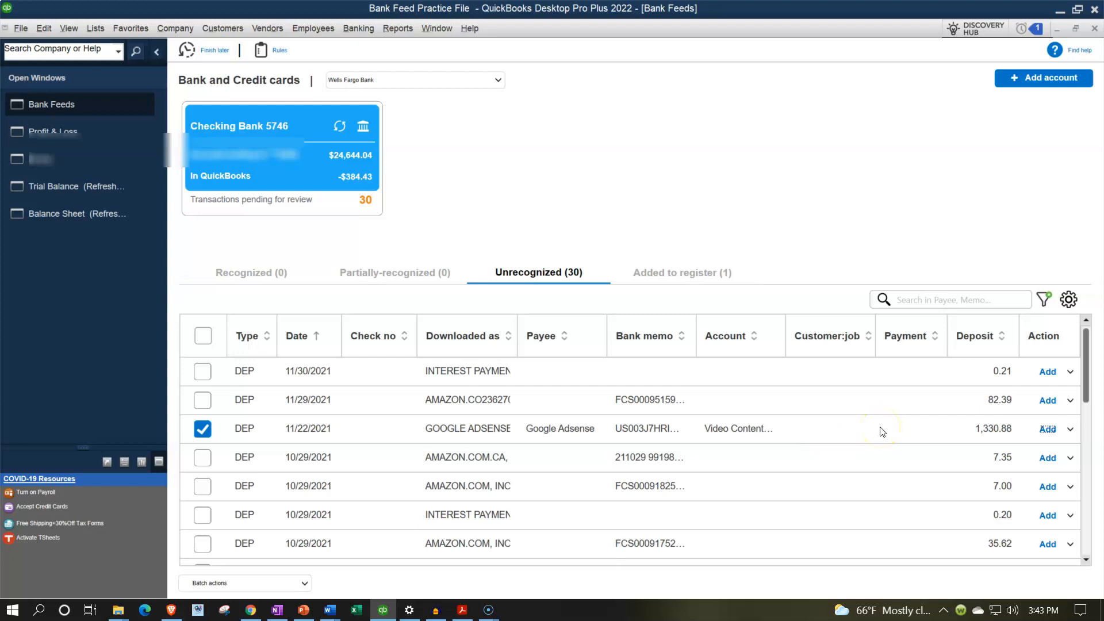
left_click(1048, 431)
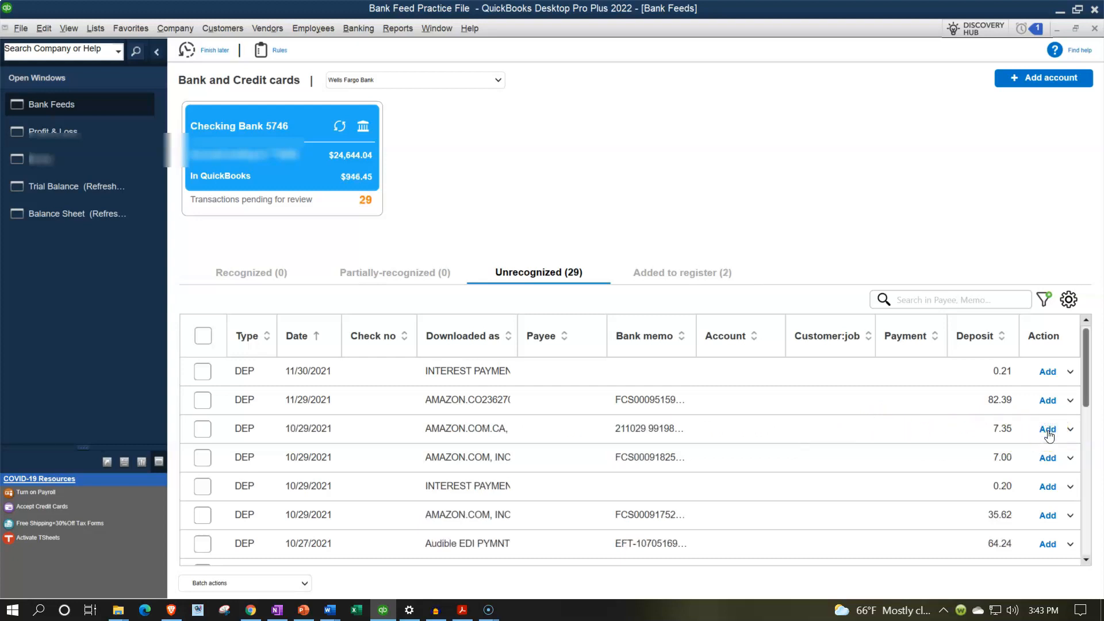
Step: Open the Profit & Loss report and drill into the transaction detail behind Video Content Add Revenue
left_click(64, 132)
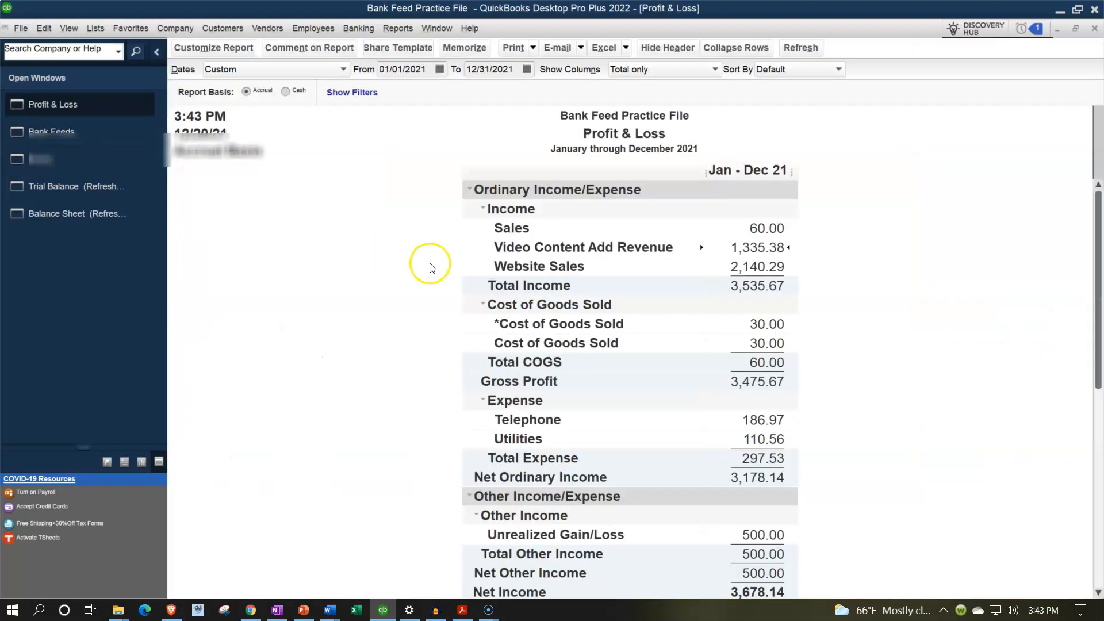
double_click(756, 249)
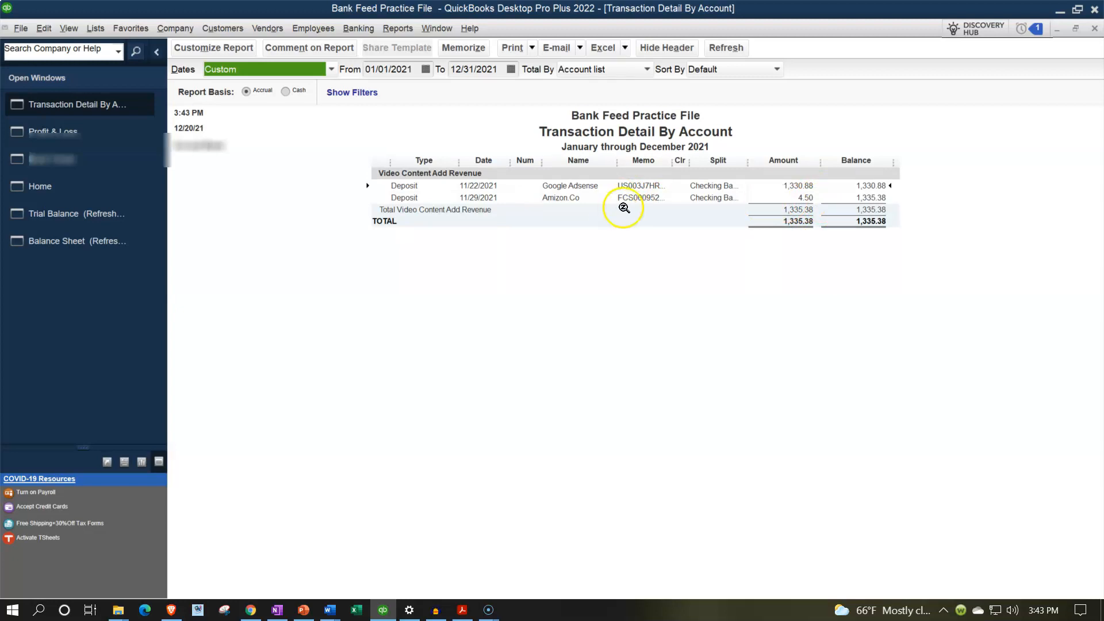
Step: Close the transaction detail and review the Amizon.Co customer's transactions in the Customer Center
left_click(1094, 28)
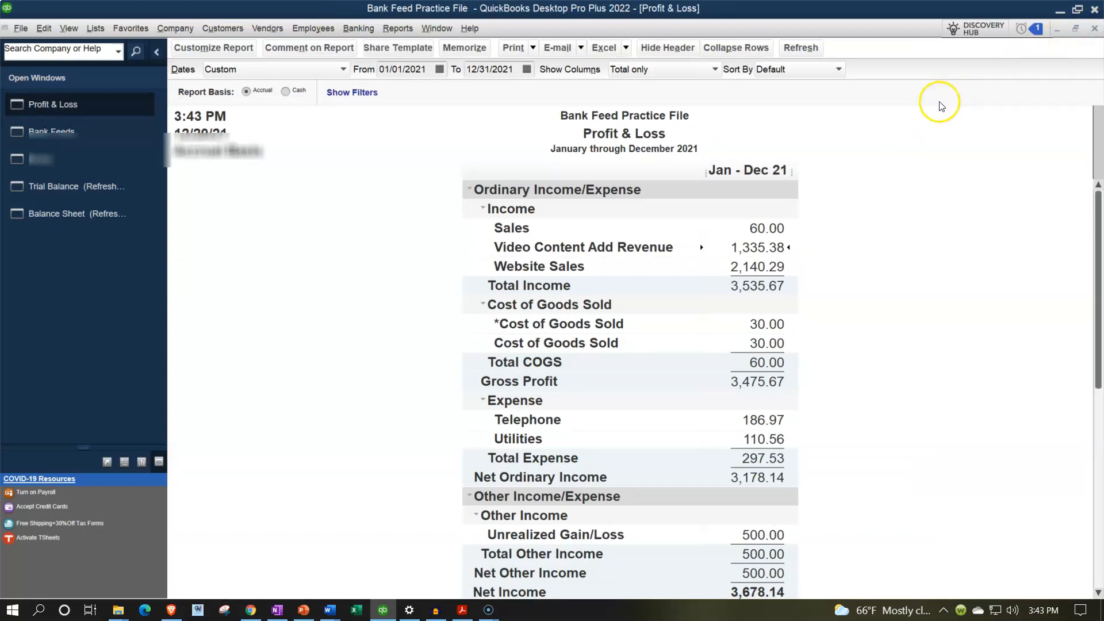
left_click(227, 29)
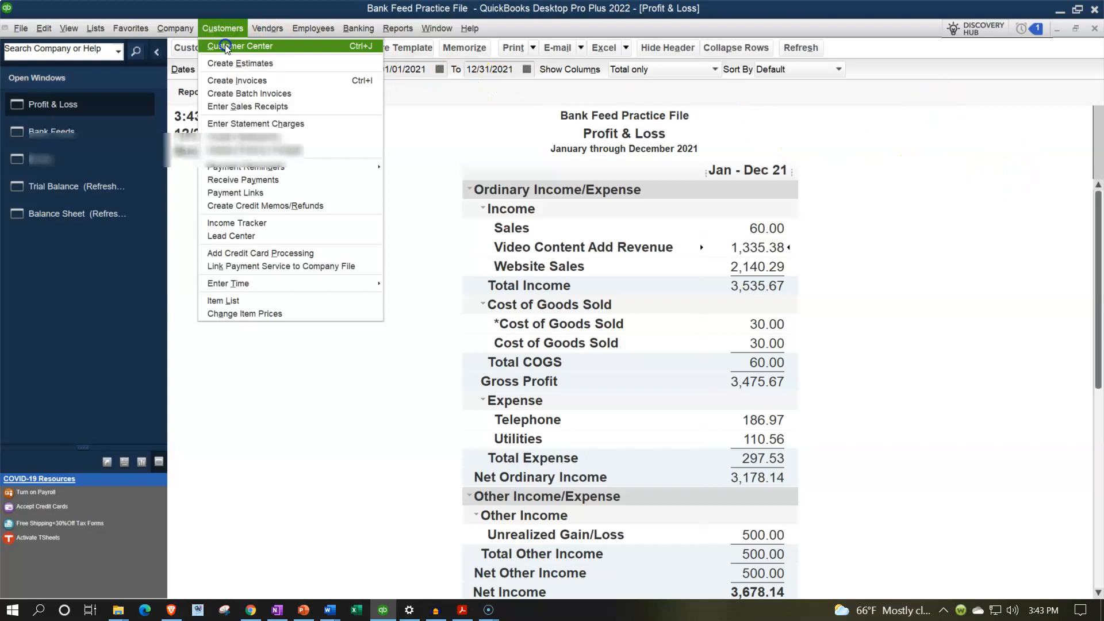
left_click(227, 47)
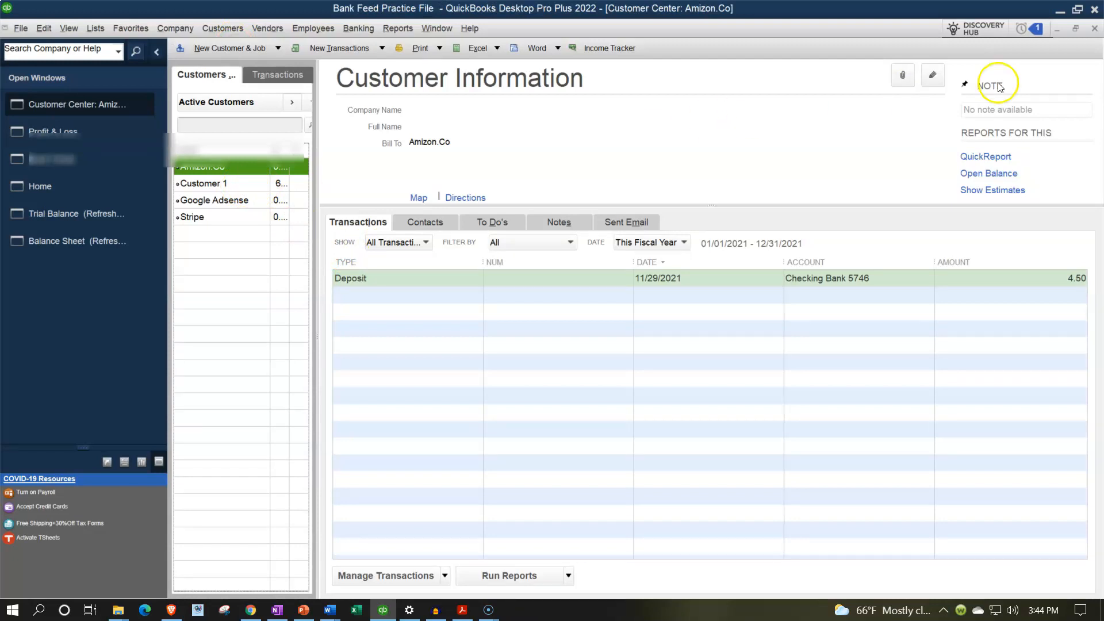
left_click(1093, 29)
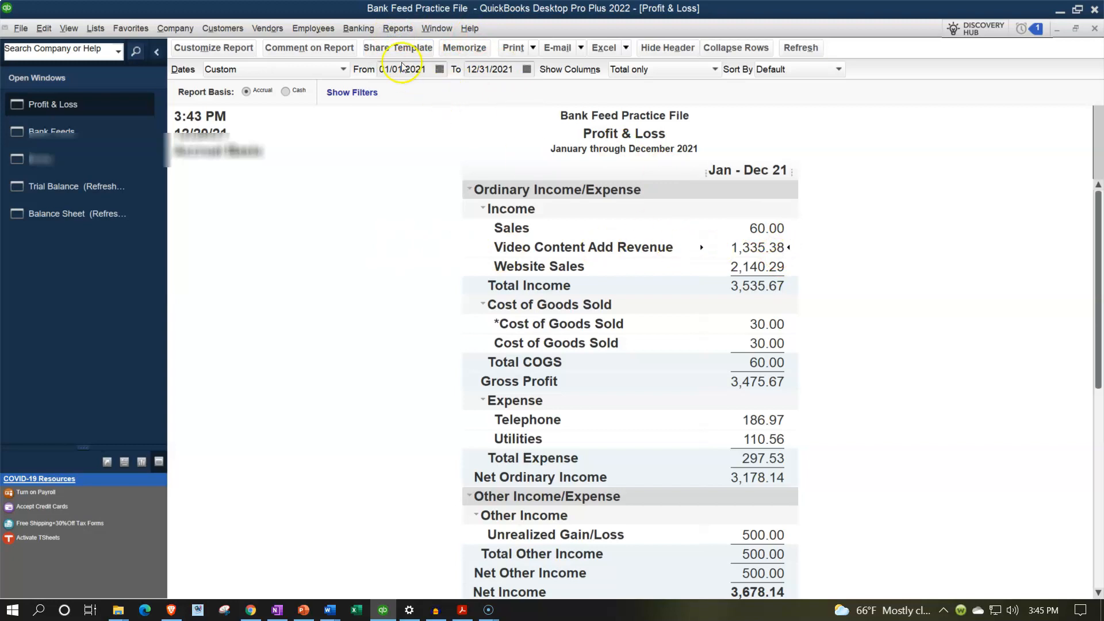
Step: Run the Sales by Customer Detail report for 01/01/2021 to 12/31/2021, review it and return to the Profit & Loss report
left_click(398, 30)
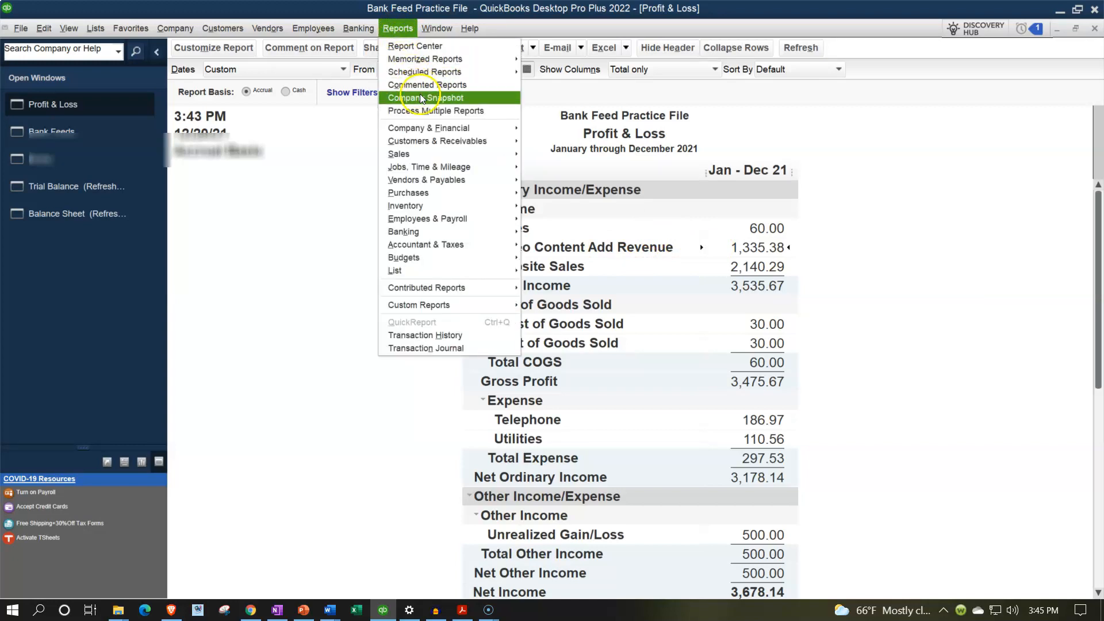
left_click(443, 155)
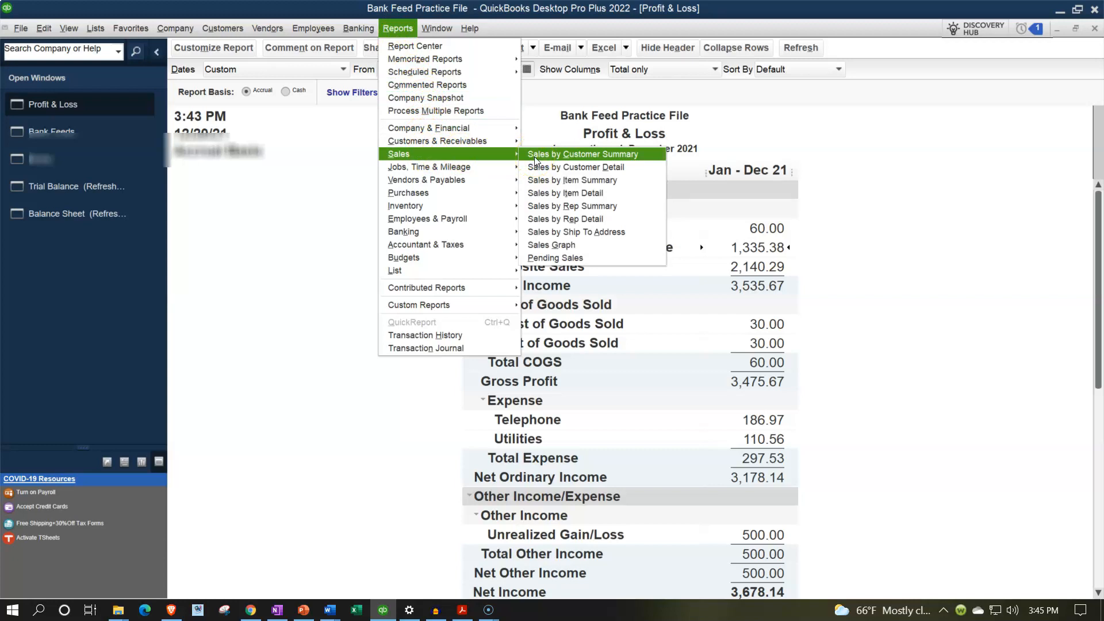
left_click(556, 171)
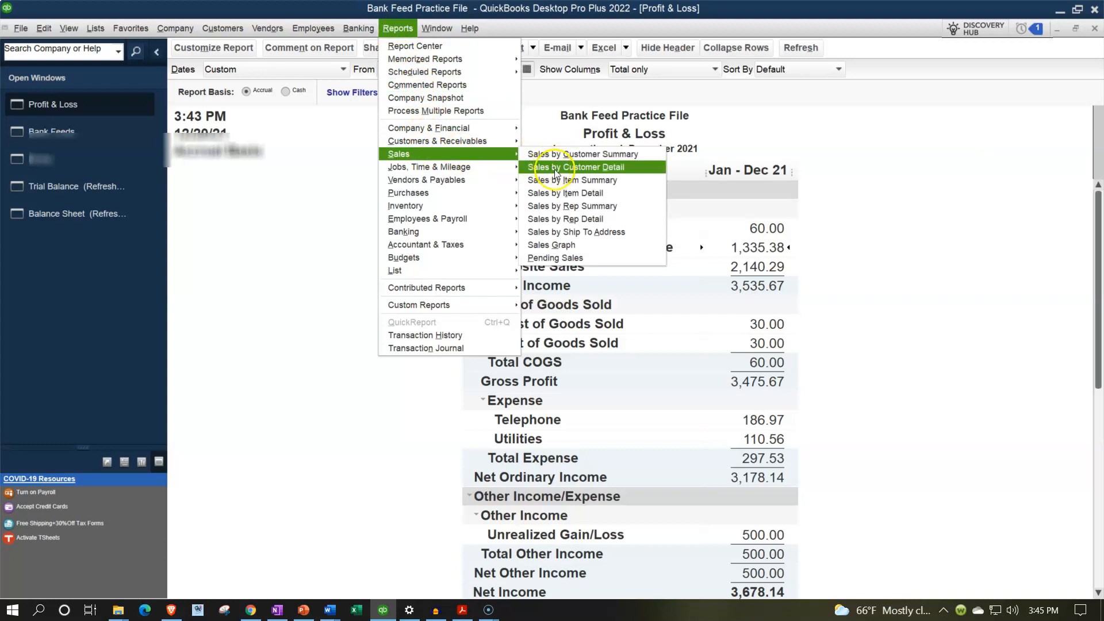
key("Tab")
type("010121")
key("Tab")
type("123121")
key("Tab")
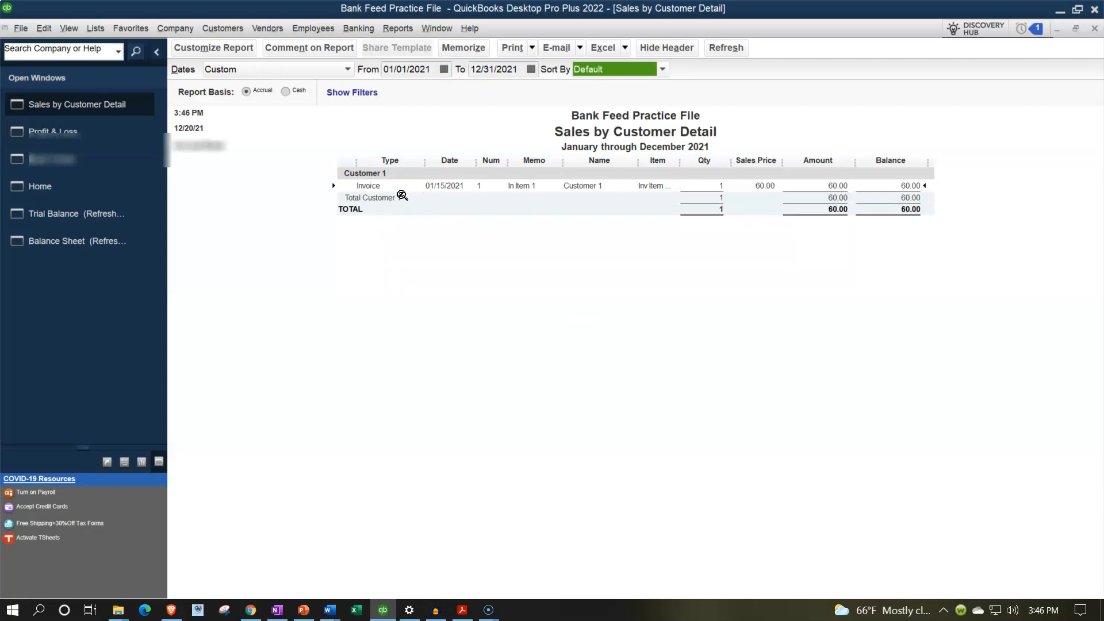
double_click(408, 199)
left_click(1094, 29)
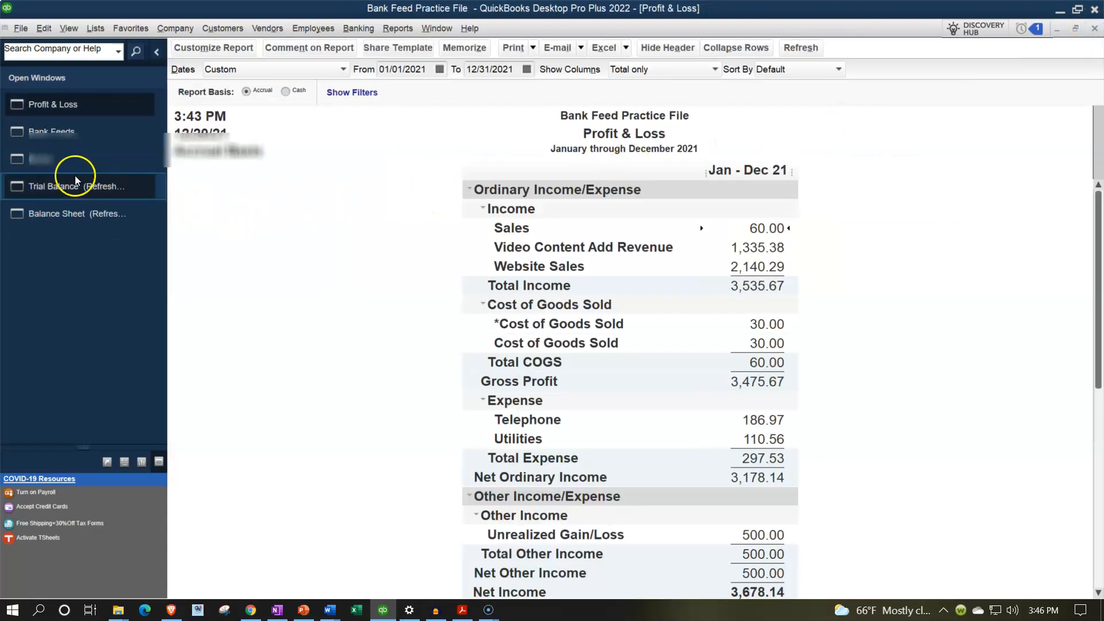
Step: Review the Home page workflow and the transaction detail behind Video Content Add Revenue on the Profit & Loss report
left_click(59, 166)
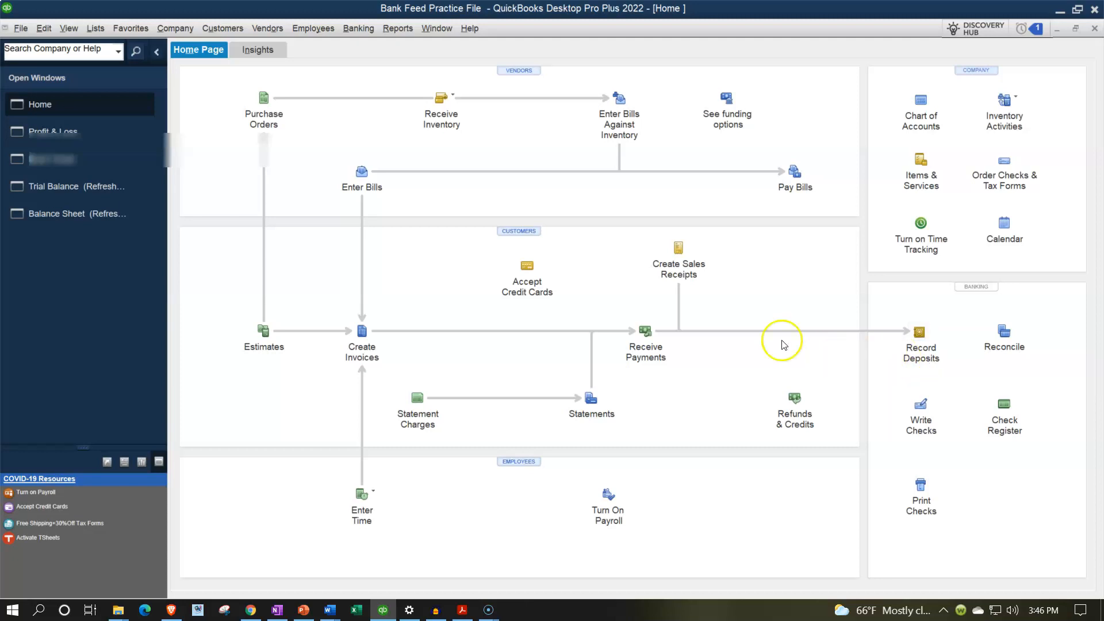
left_click(77, 140)
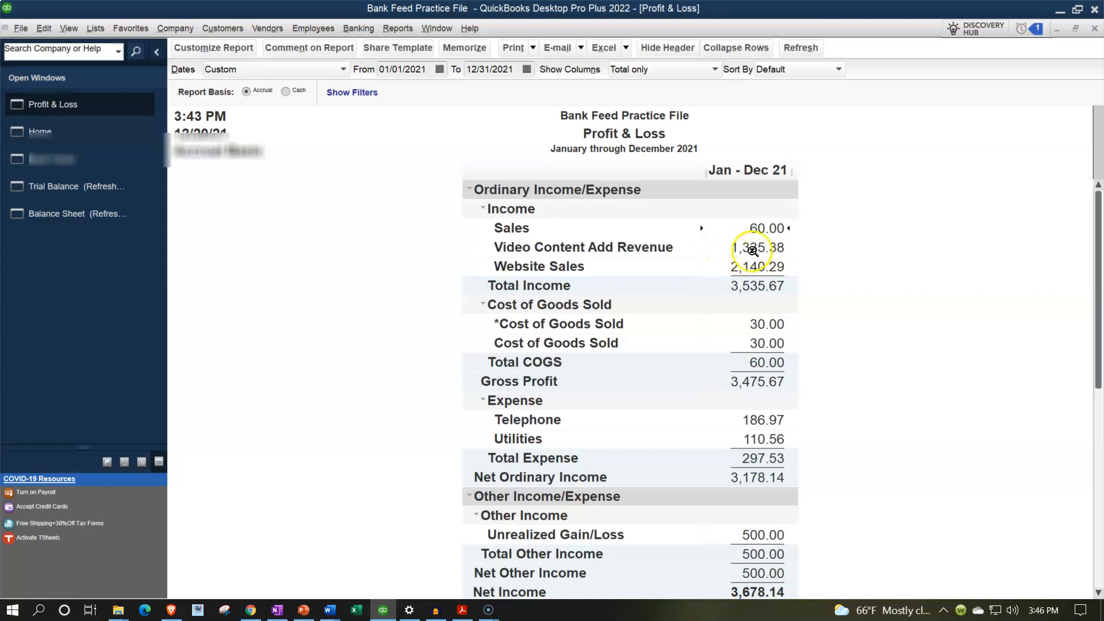
double_click(755, 247)
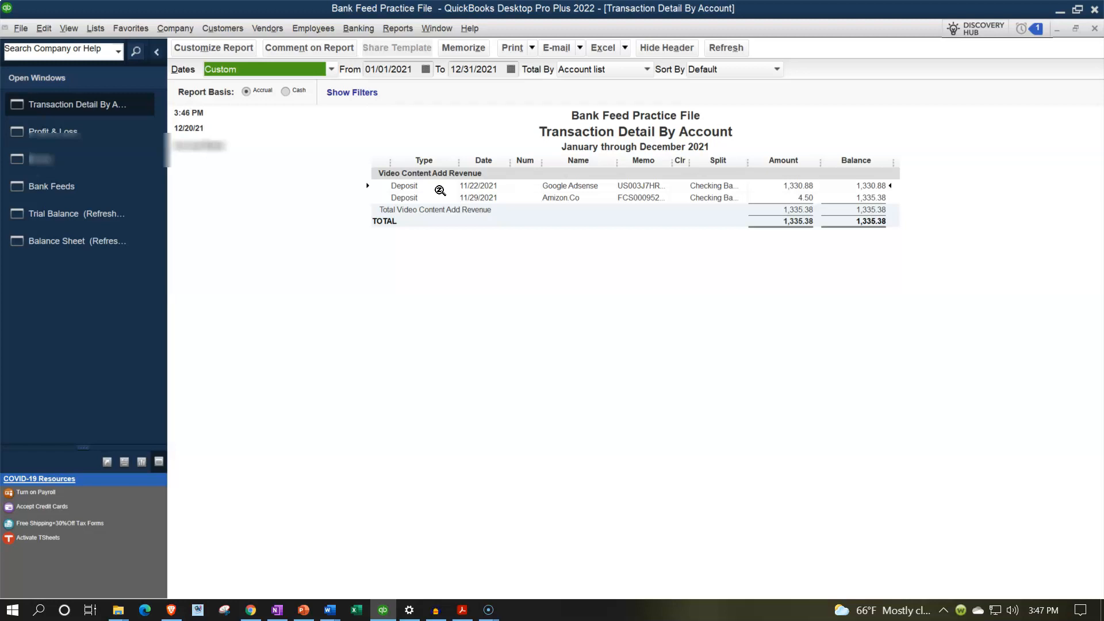
left_click(1094, 29)
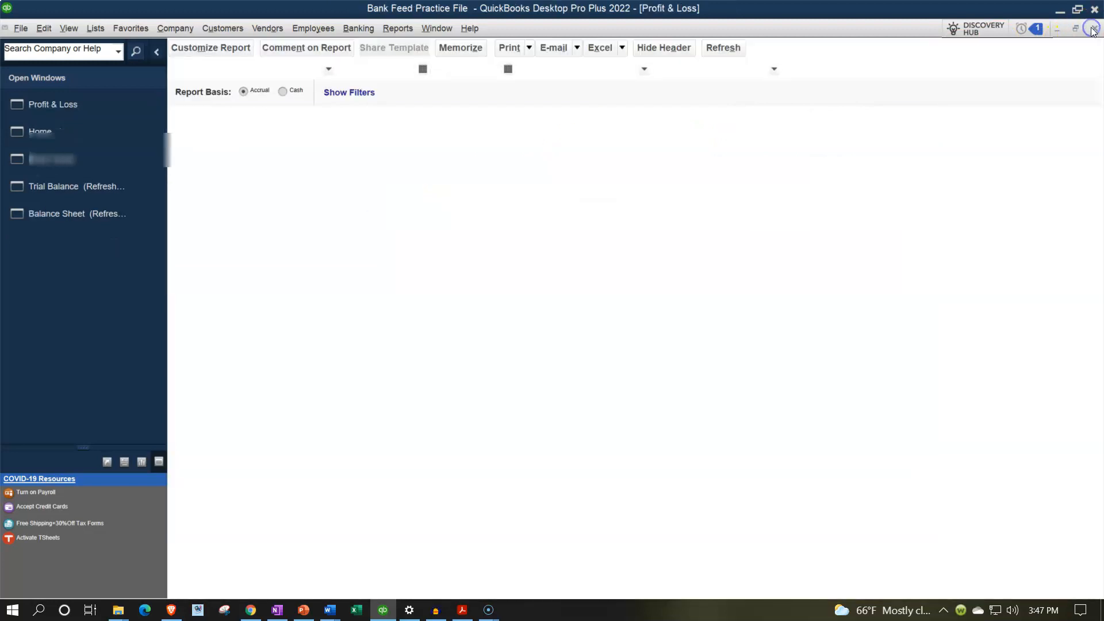
left_click(223, 29)
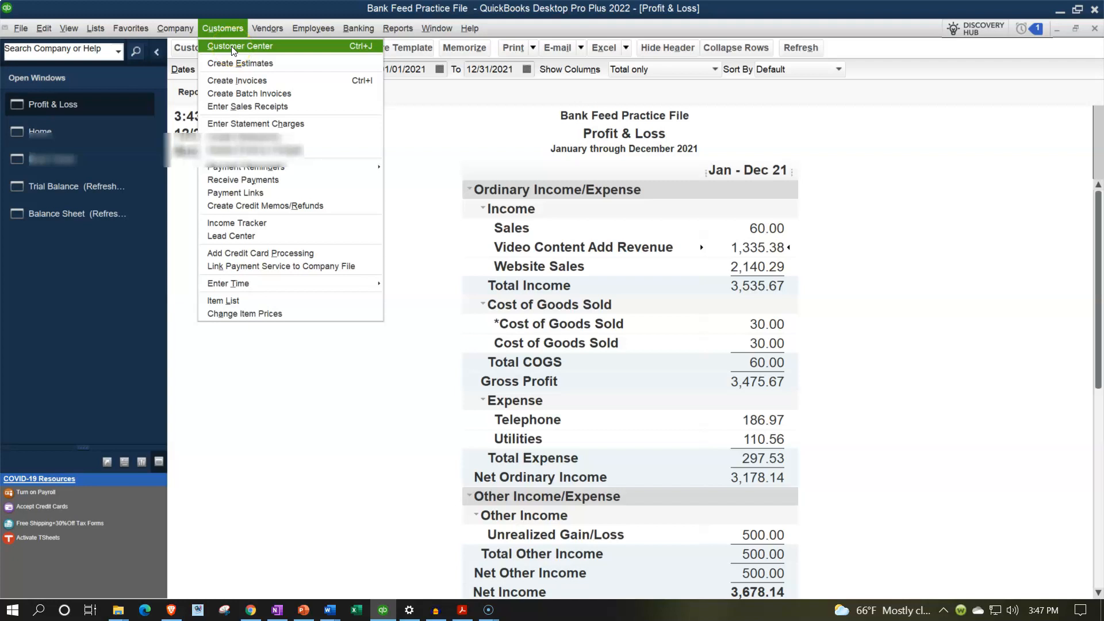
left_click(308, 488)
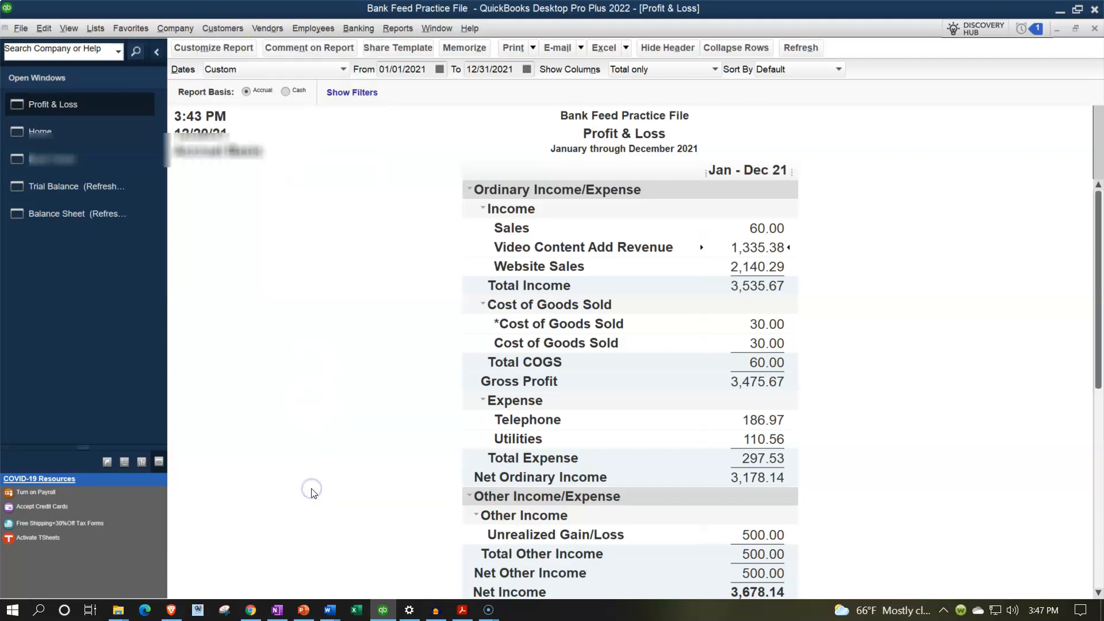
Step: In Bank Feeds, enter Amazon.com as payee of the 7.35 deposit dated 10/29/2021 and quick-add it as a customer
left_click(55, 159)
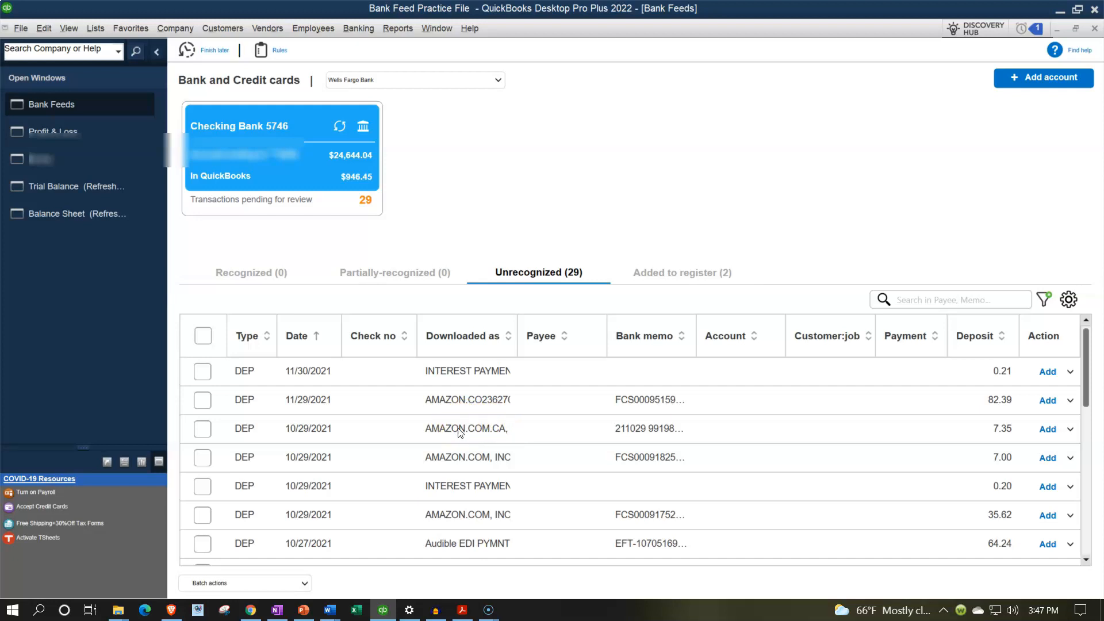
left_click(203, 429)
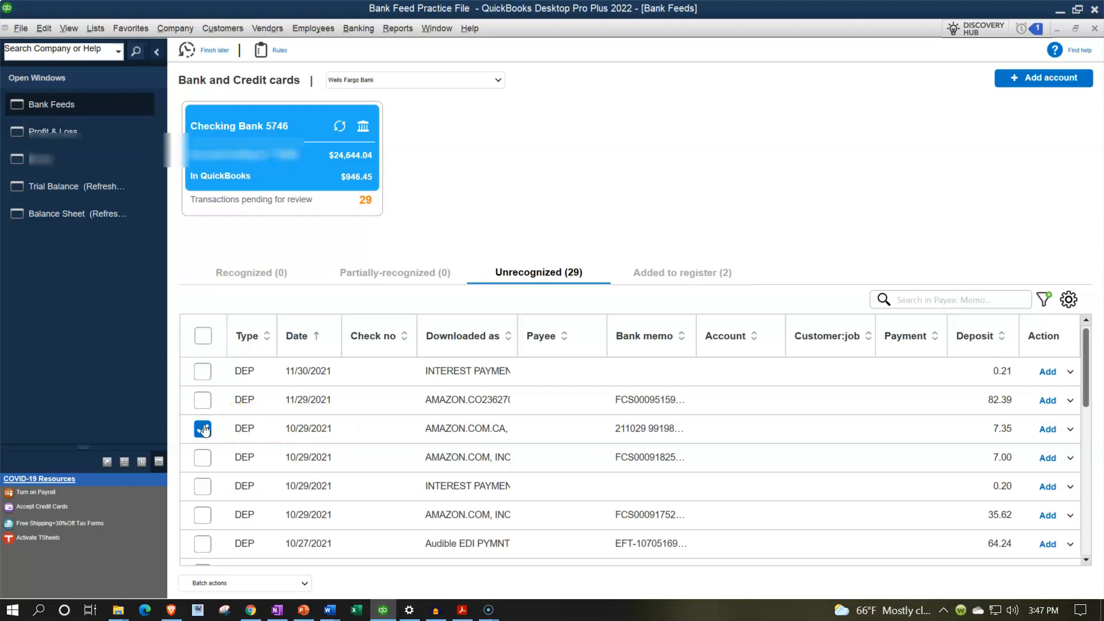
left_click(544, 434)
type("Amazon.com")
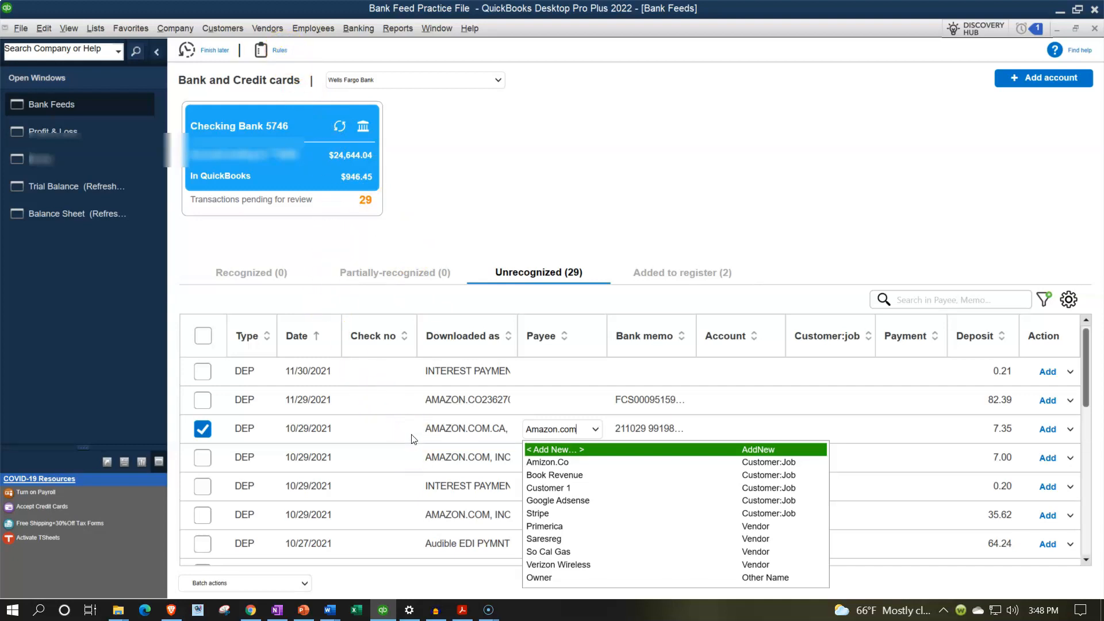
key("Tab")
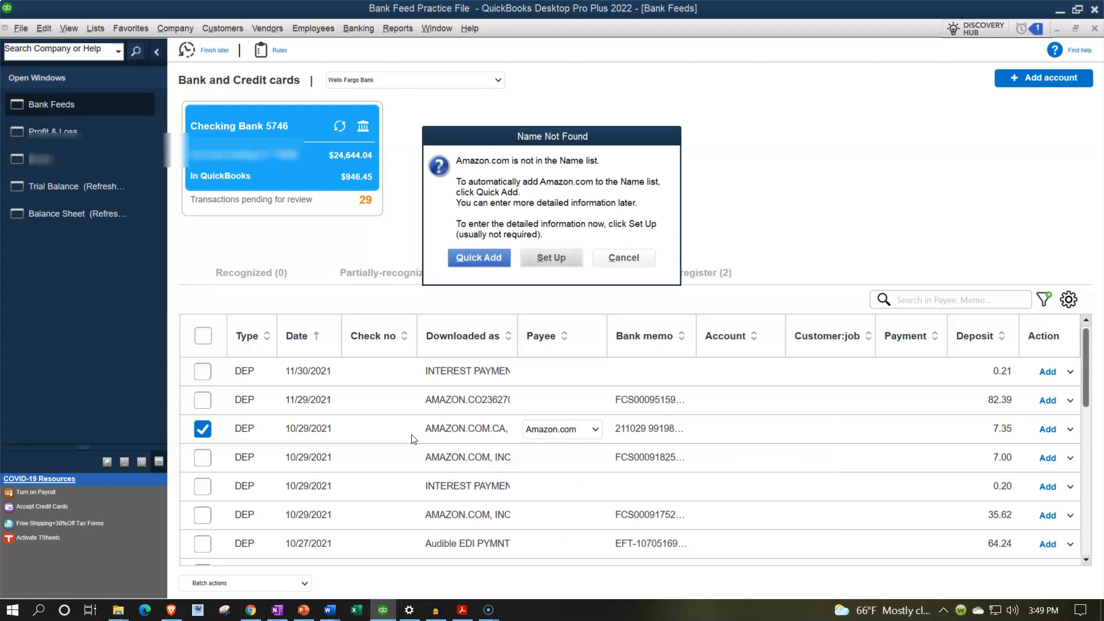
left_click(493, 263)
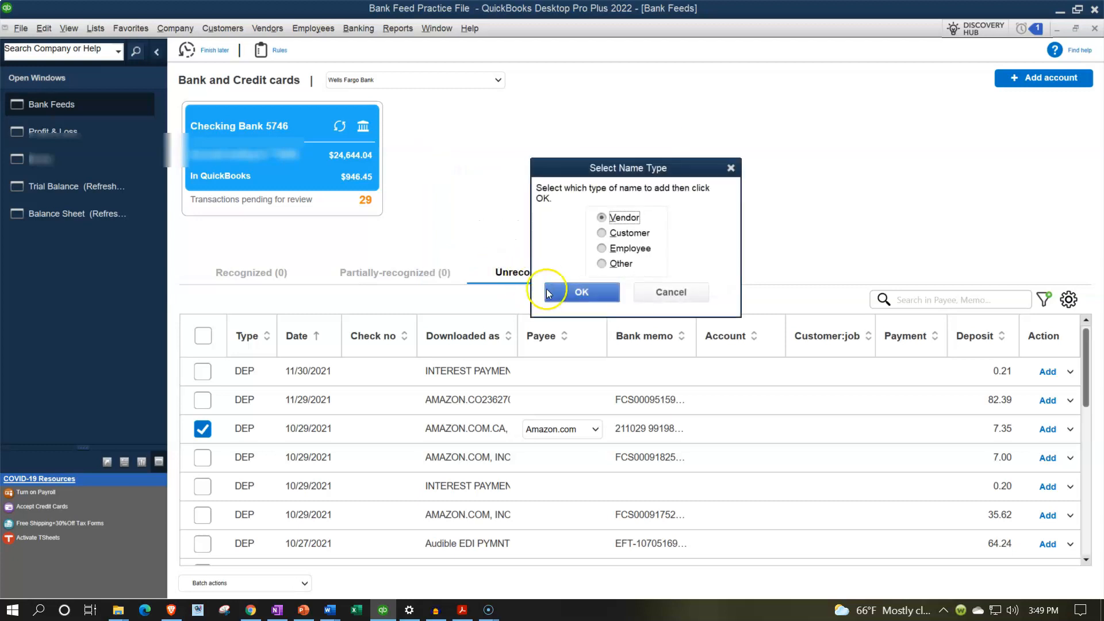
left_click(602, 233)
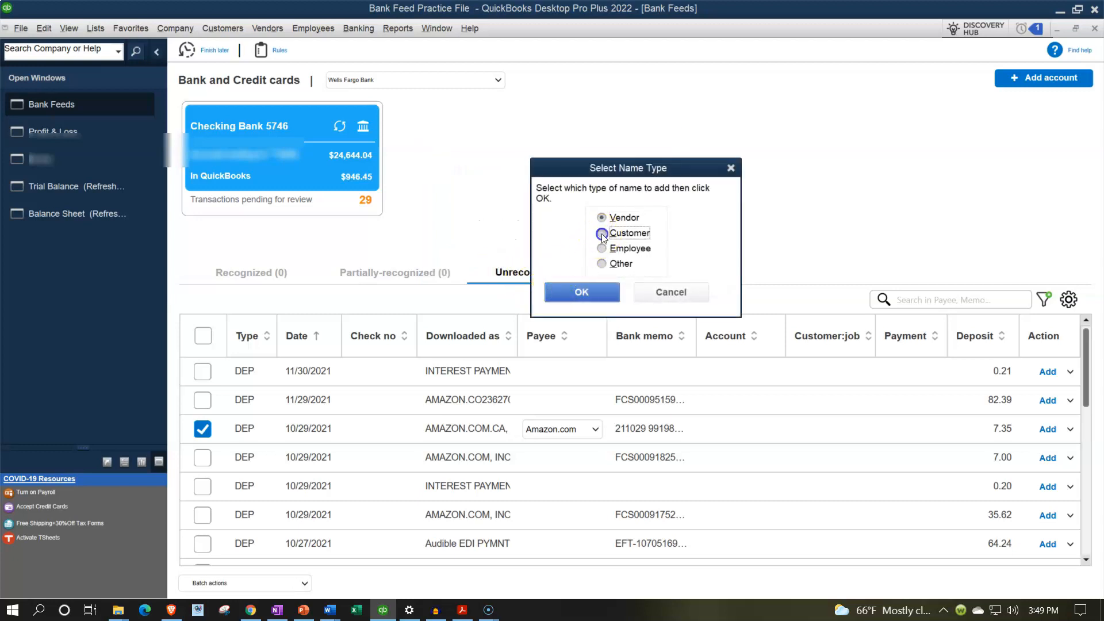
left_click(582, 292)
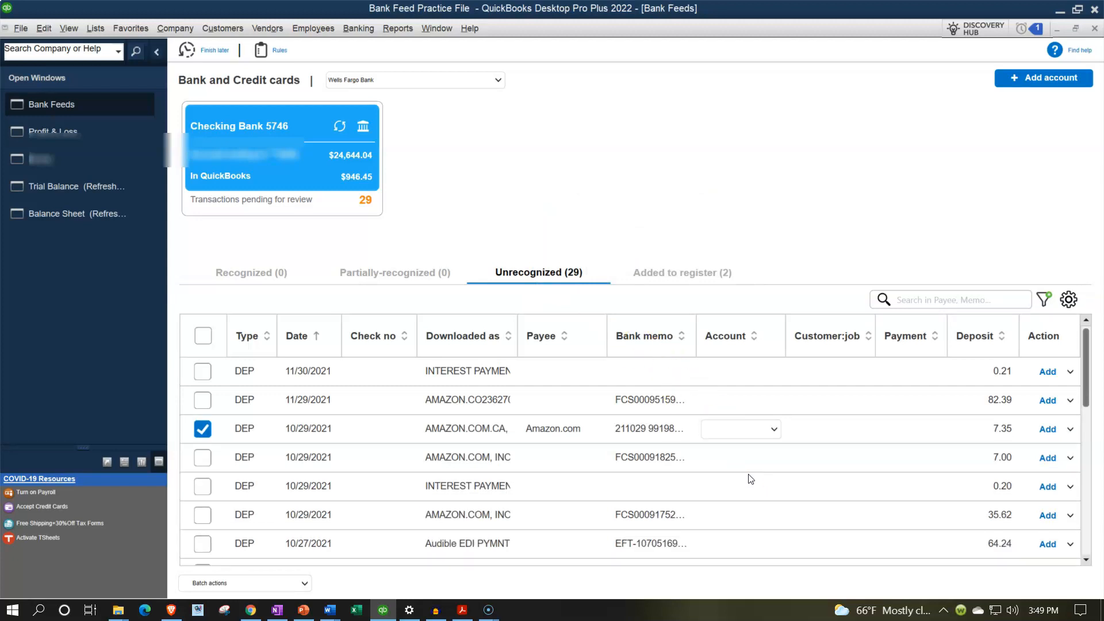
type("bo")
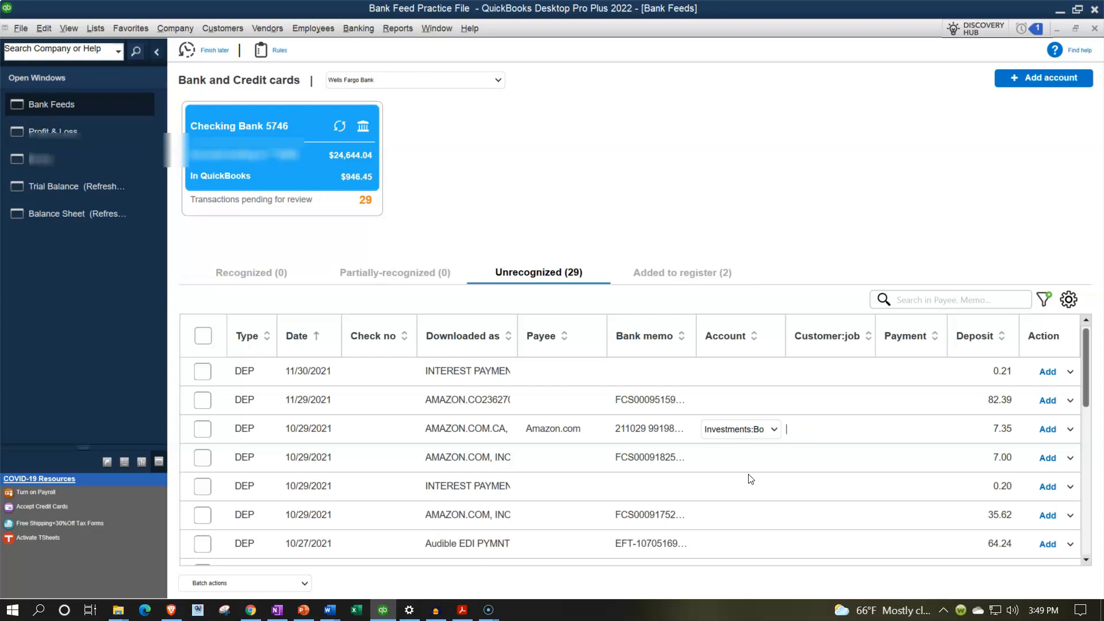
left_click_drag(734, 429, 837, 430)
key("BackSpace")
Step: Create a new account of type Income named Book Revenue and assign it to the Amazon.com deposit
left_click(774, 429)
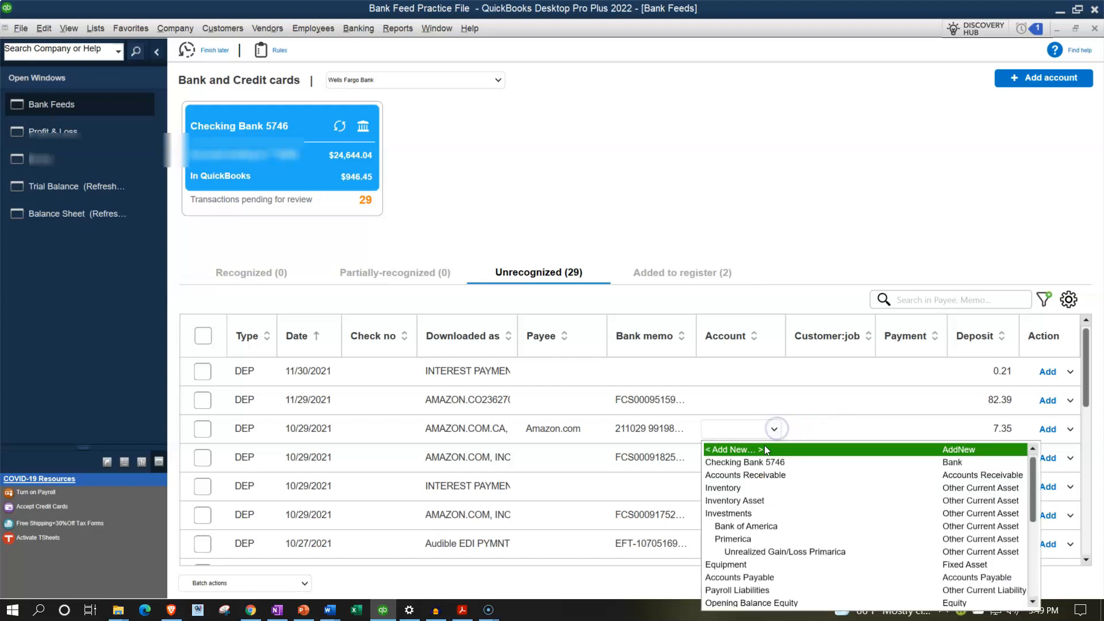
left_click(758, 449)
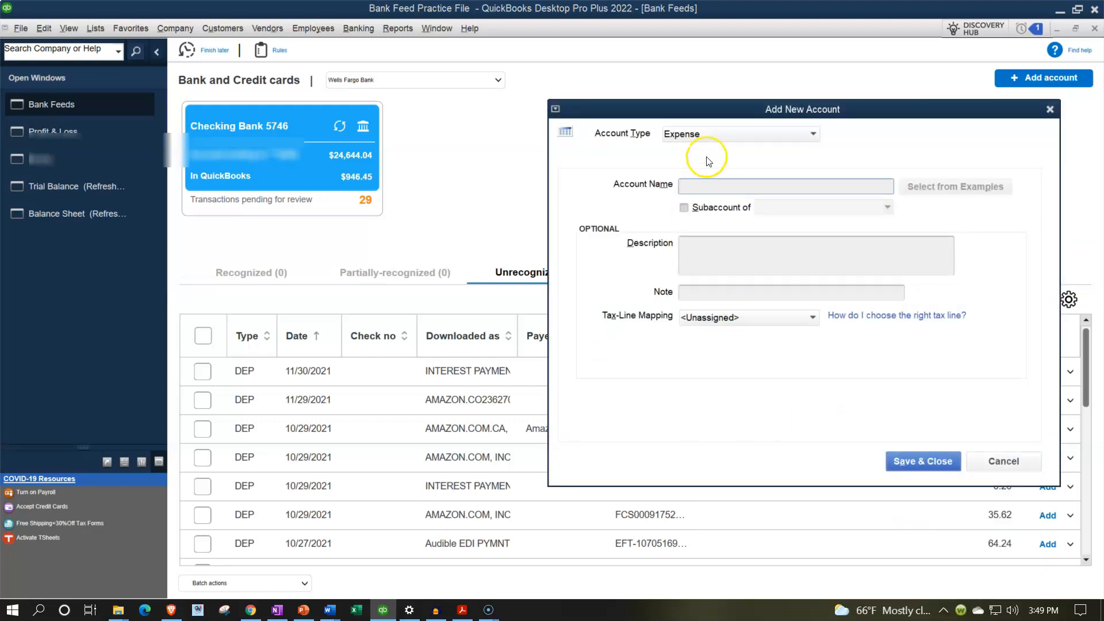
left_click(713, 133)
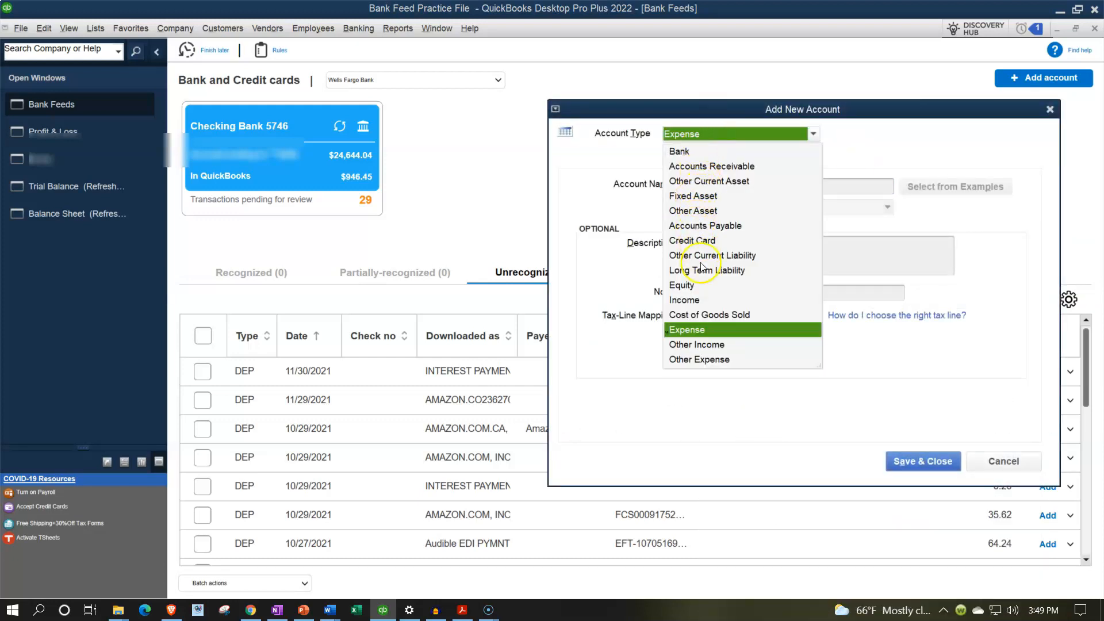
left_click(694, 301)
left_click(697, 185)
type("Bo")
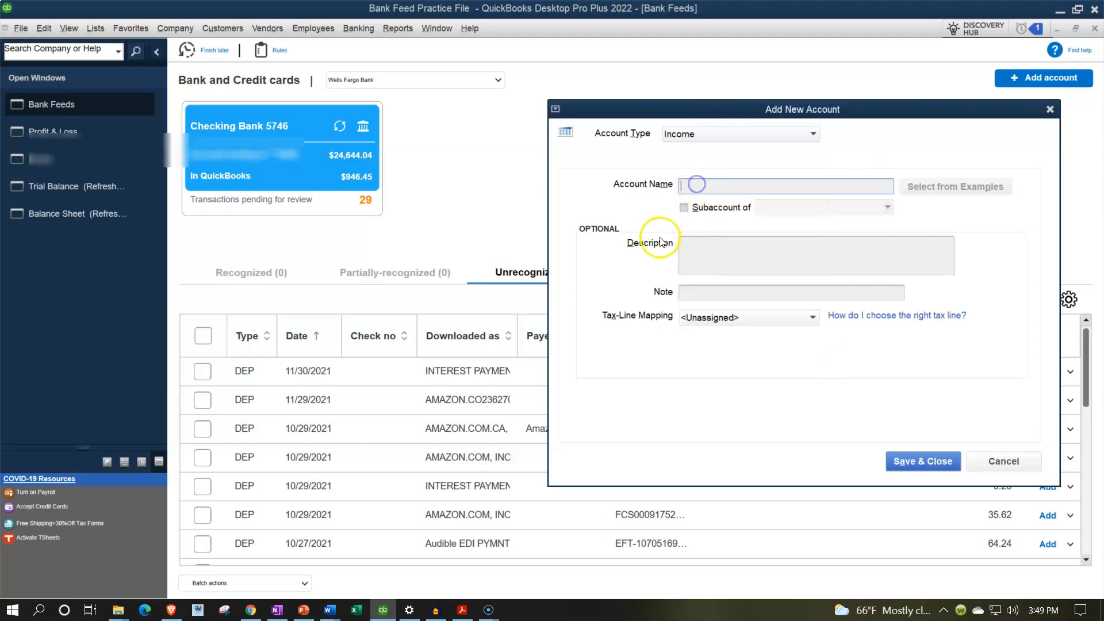
type("ok Reveneu")
key("Tab")
key("Tab")
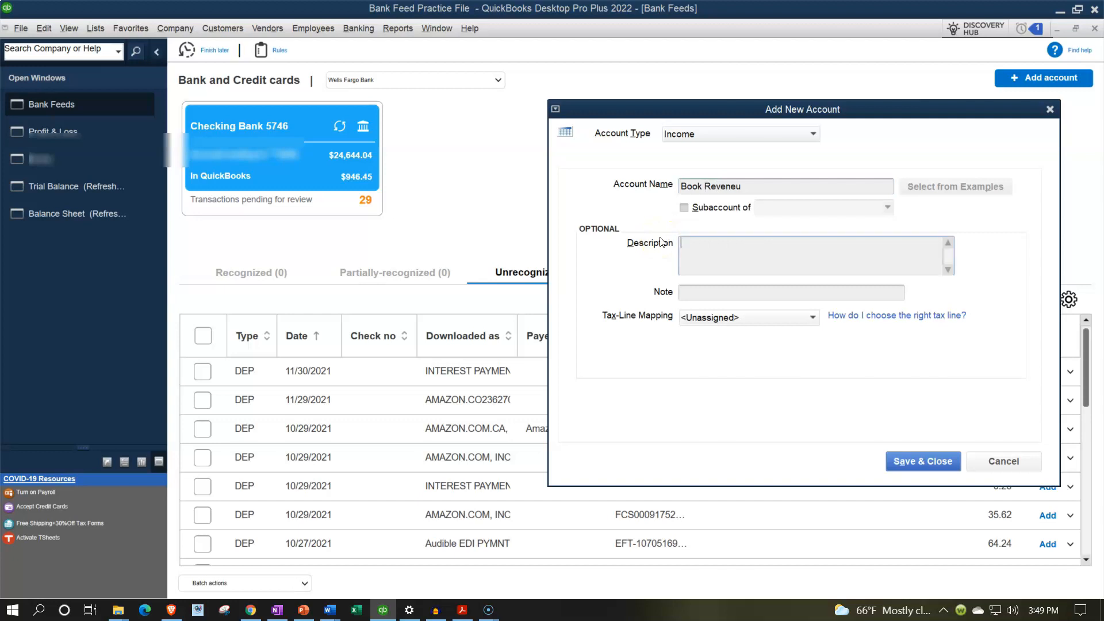
left_click(747, 185)
key("BackSpace")
key("BackSpace")
type("yue")
key("BackSpace")
key("BackSpace")
key("BackSpace")
type("ue")
key("Tab")
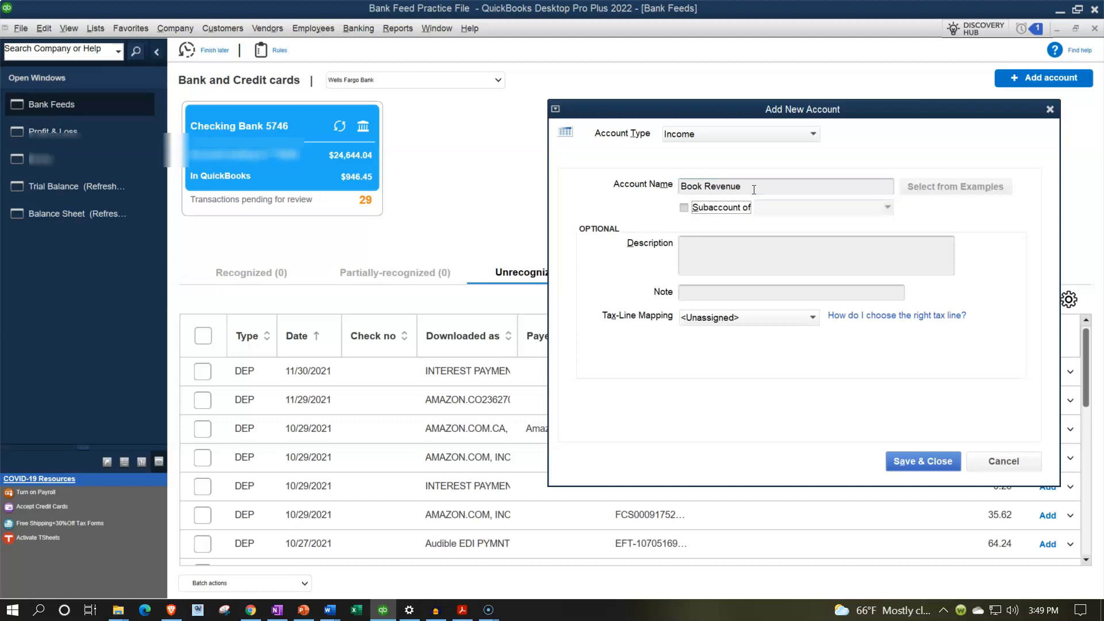
left_click(897, 460)
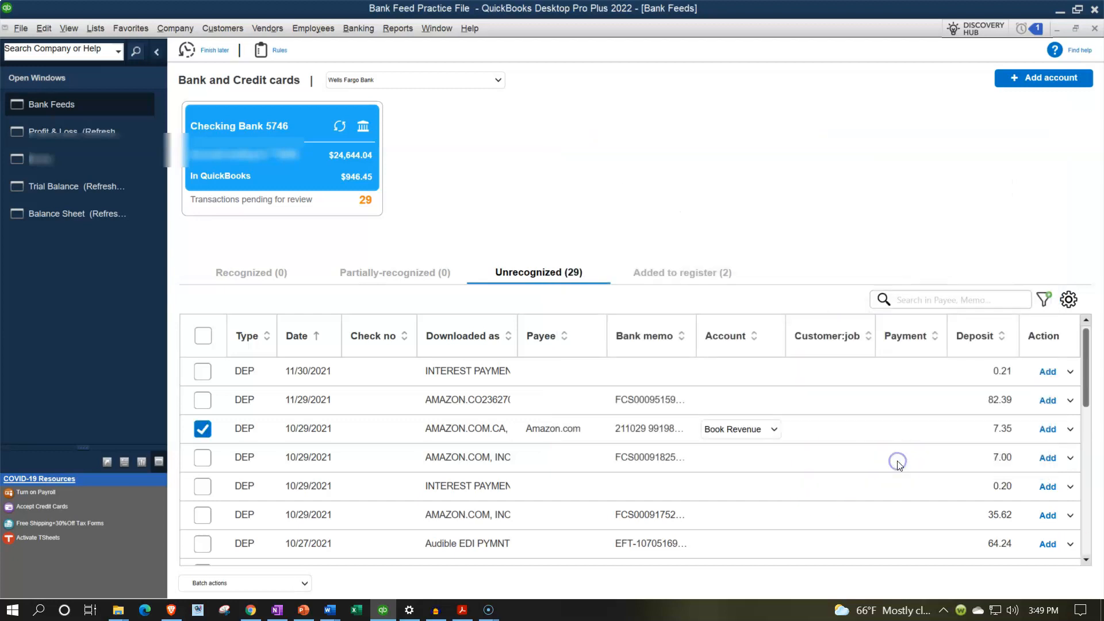
Step: Add the Amazon.com deposit to the register and check the income accounts on the refreshed Profit & Loss report
left_click(934, 458)
left_click(482, 444)
left_click(1051, 433)
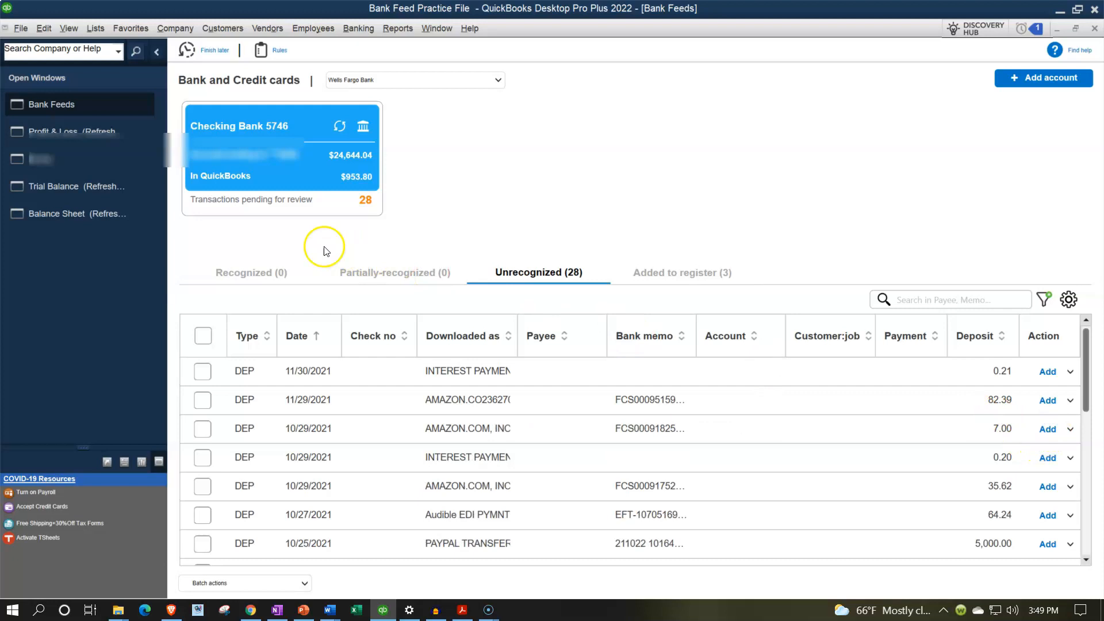
left_click(104, 131)
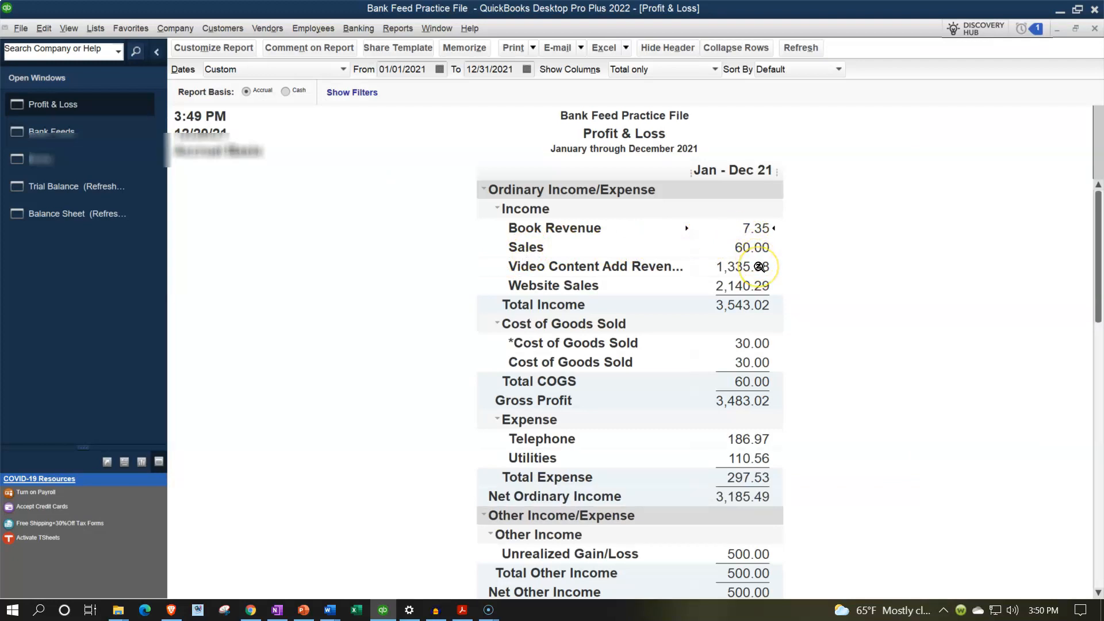
left_click(759, 285)
Step: In Bank Feeds, enter Audible as payee of the 64.24 deposit dated 10/27/2021 and quick-add it as a customer
left_click(76, 138)
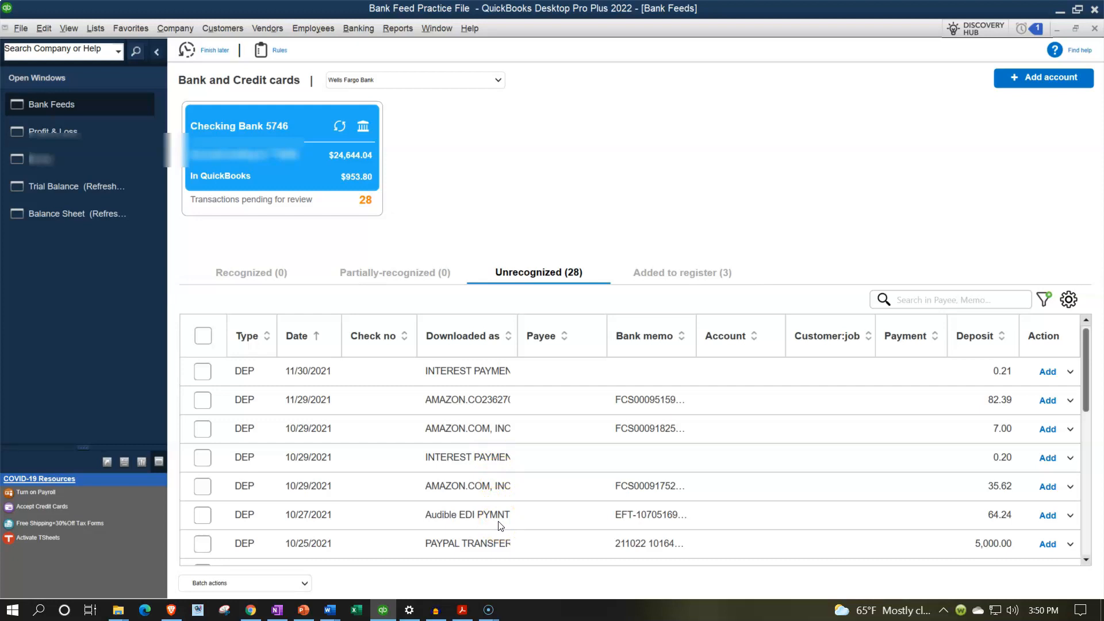
left_click(203, 515)
left_click(544, 519)
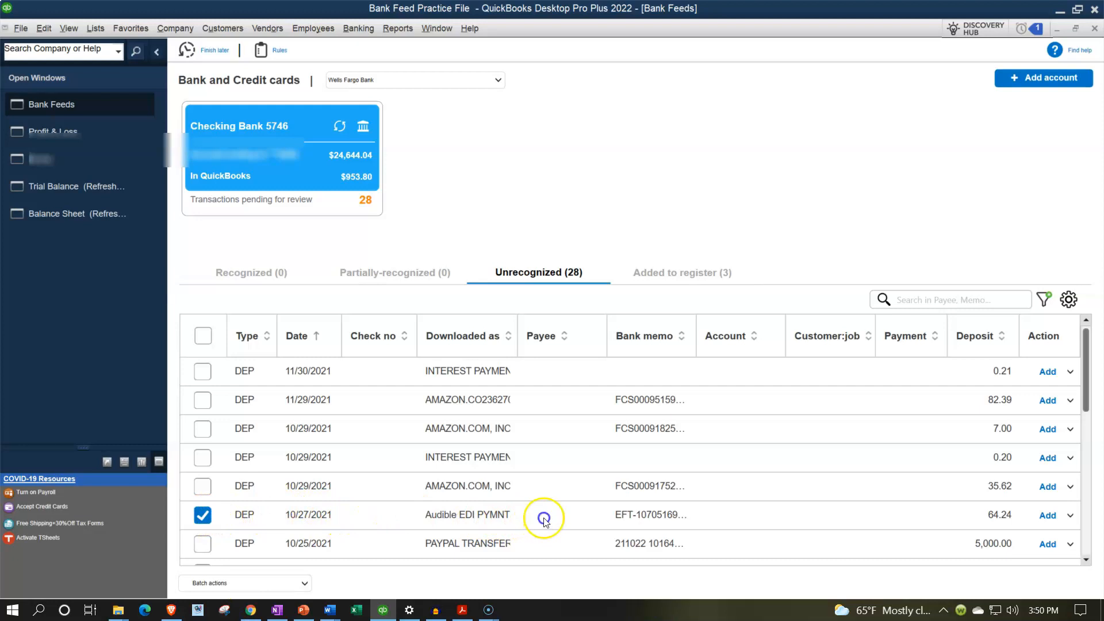
type("Audible")
key("Tab")
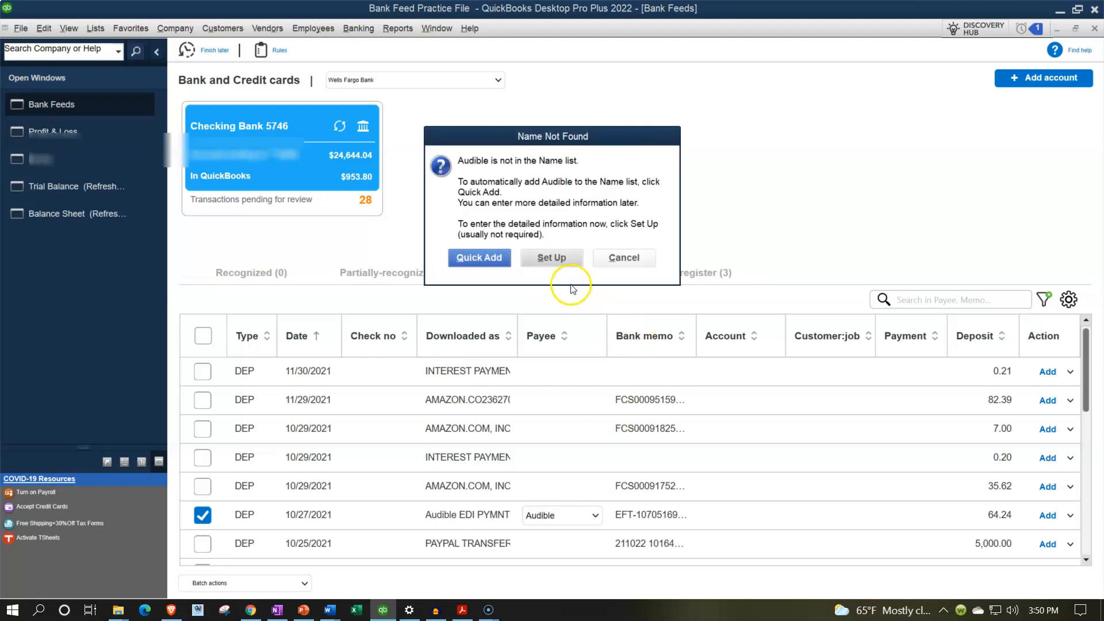
left_click(493, 258)
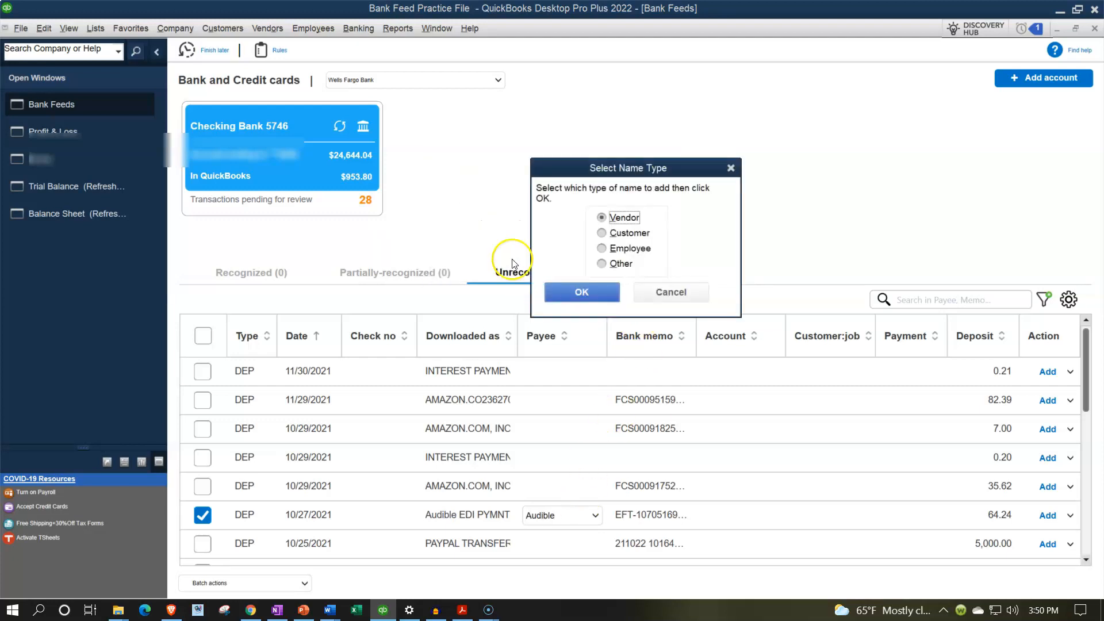
left_click(601, 233)
left_click(582, 291)
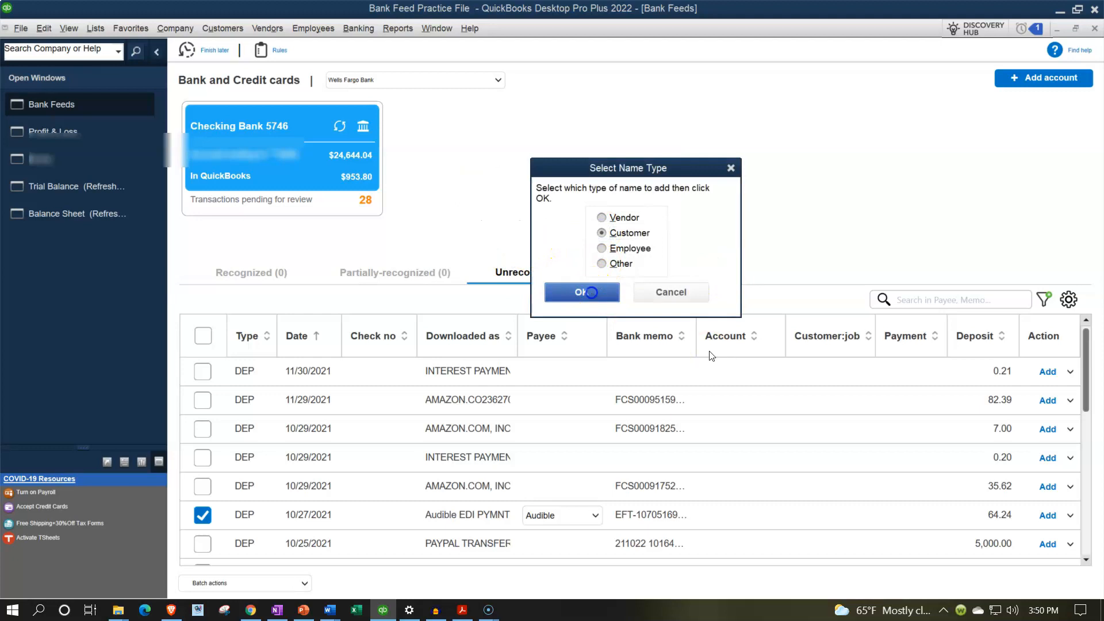
Step: Create a new account of type Income named Audio Book Revenue and assign it to the Audible deposit
left_click(746, 520)
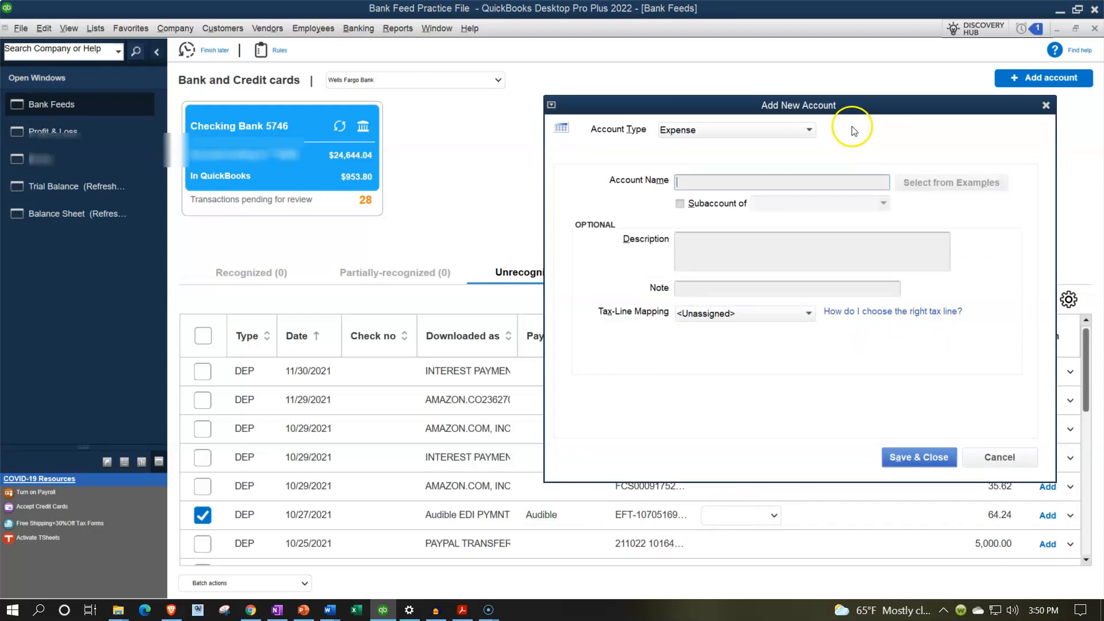
left_click(808, 130)
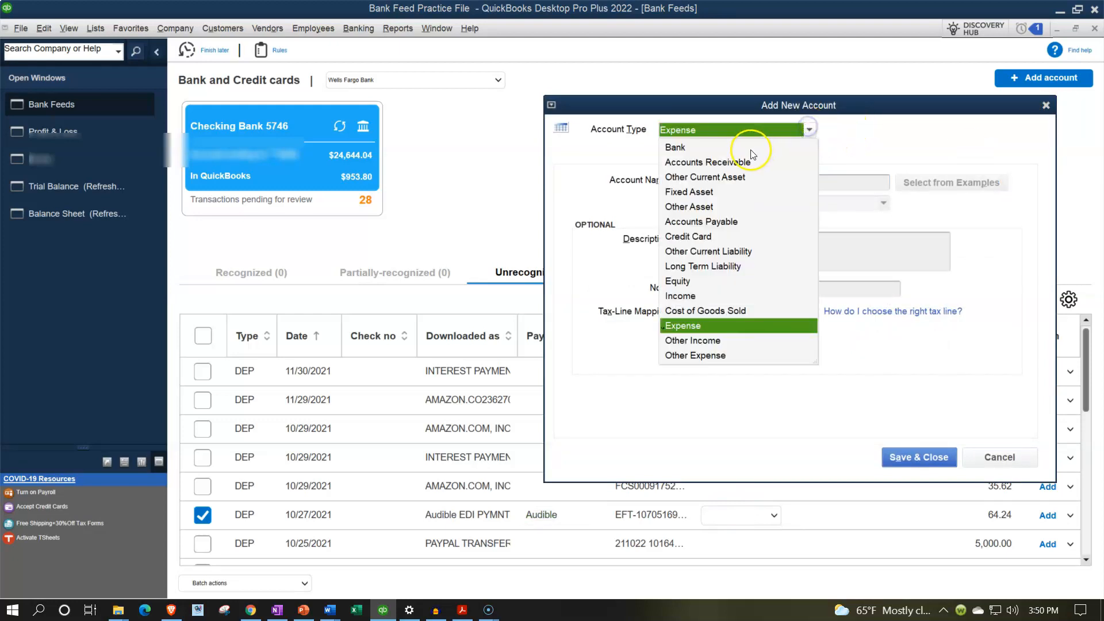
left_click(678, 296)
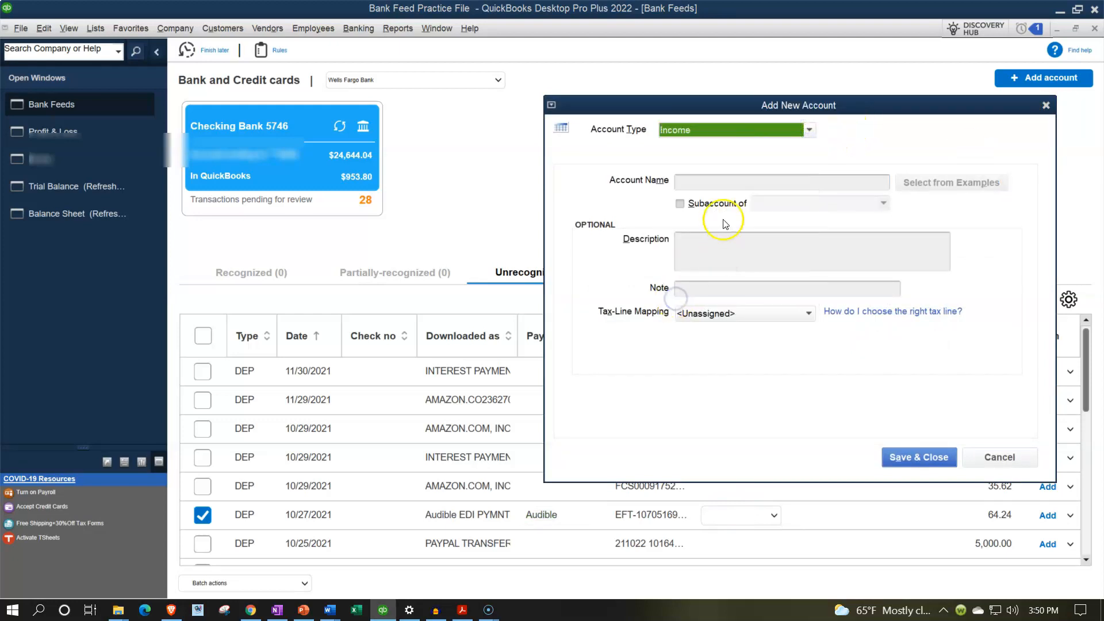
left_click(701, 185)
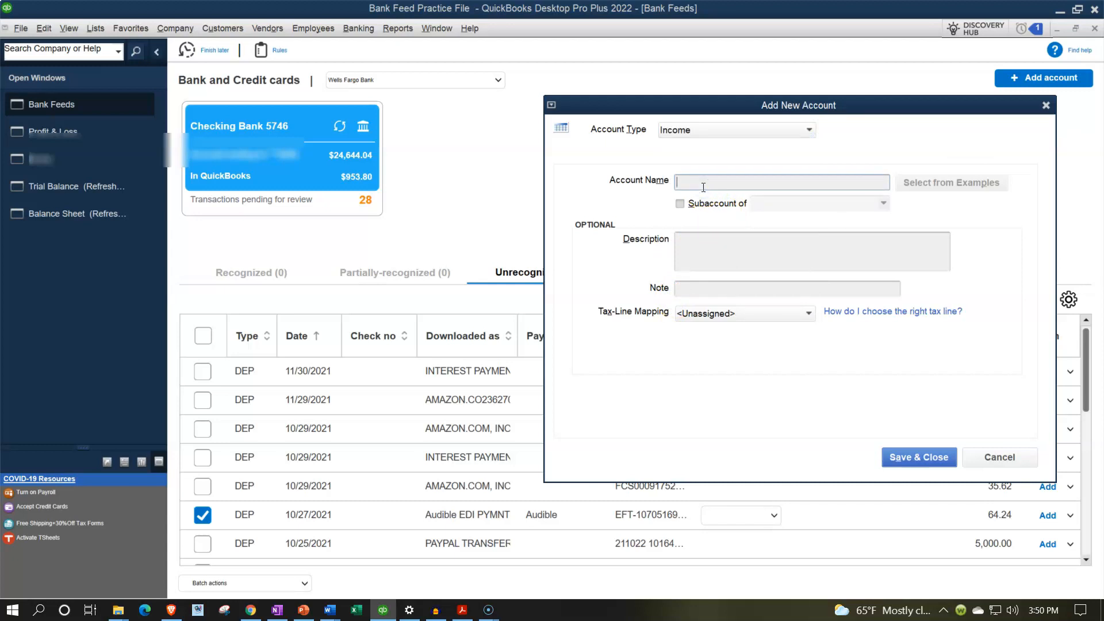
type("Audio Book Revenue")
key("Tab")
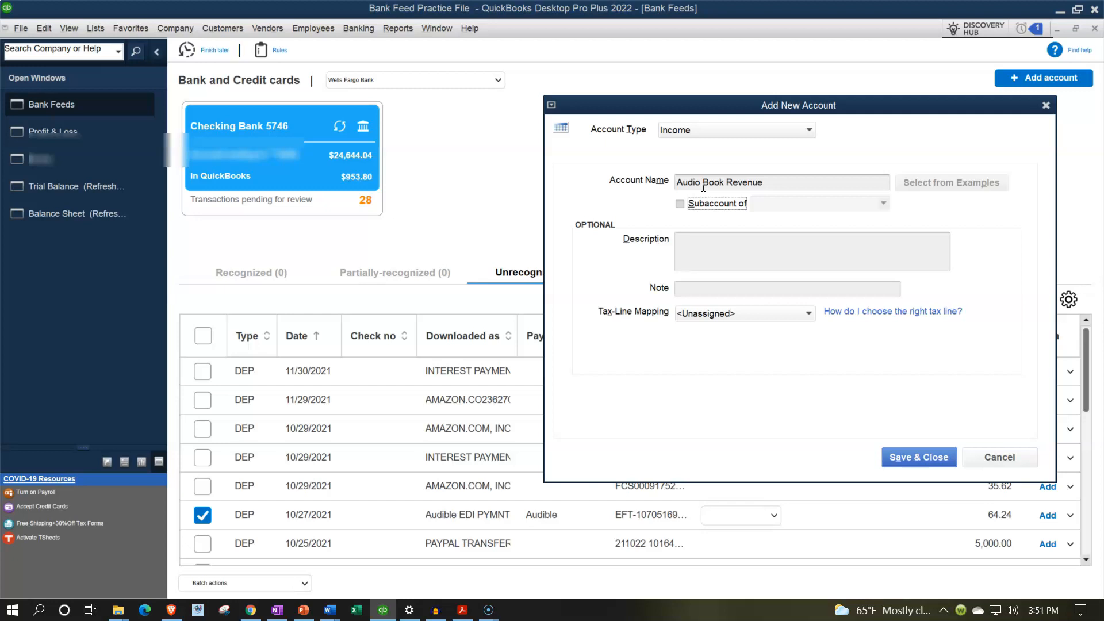
left_click(943, 461)
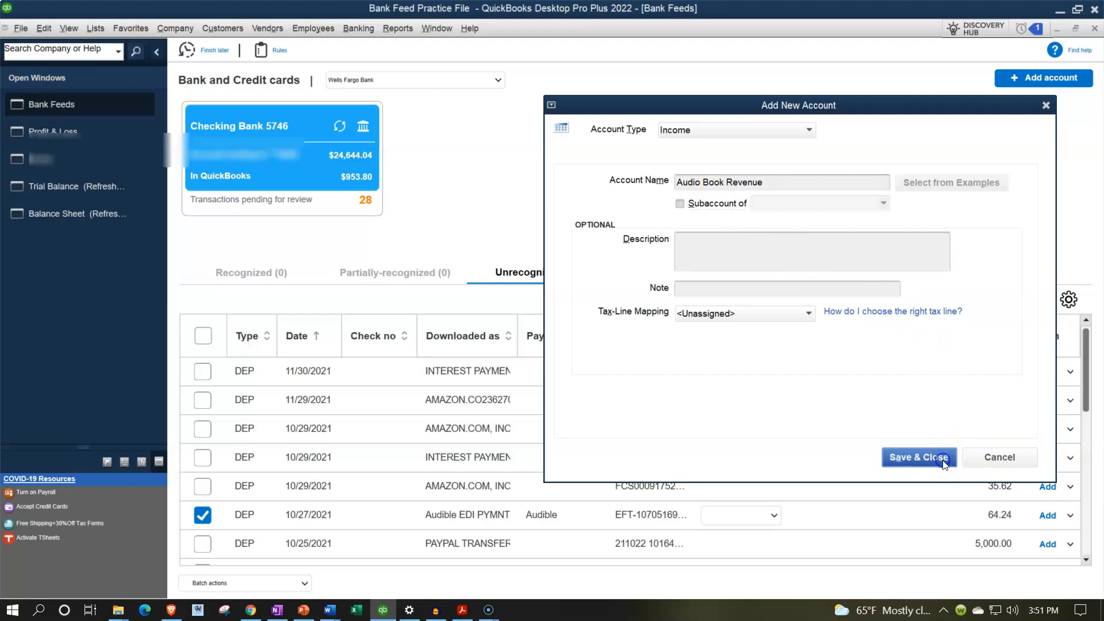
Step: Add the Audible deposit to the register and check the income accounts on the refreshed Profit & Loss report
left_click(1048, 516)
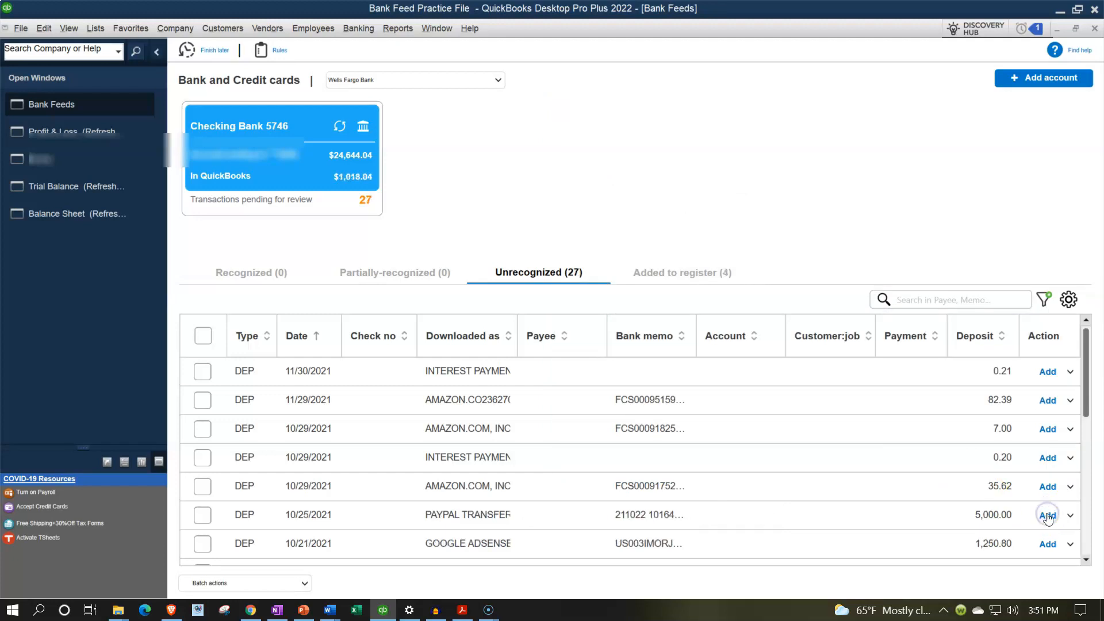
left_click(76, 131)
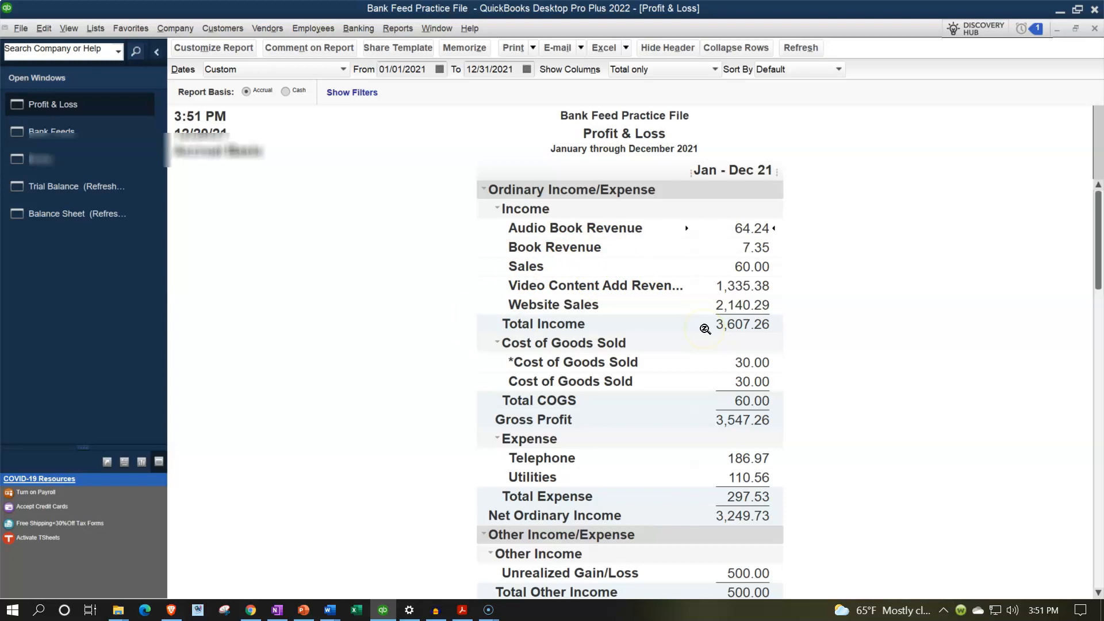
Step: Return to Bank Feeds and review the remaining unrecognized deposits through the end of the list for other revenue types
left_click(86, 131)
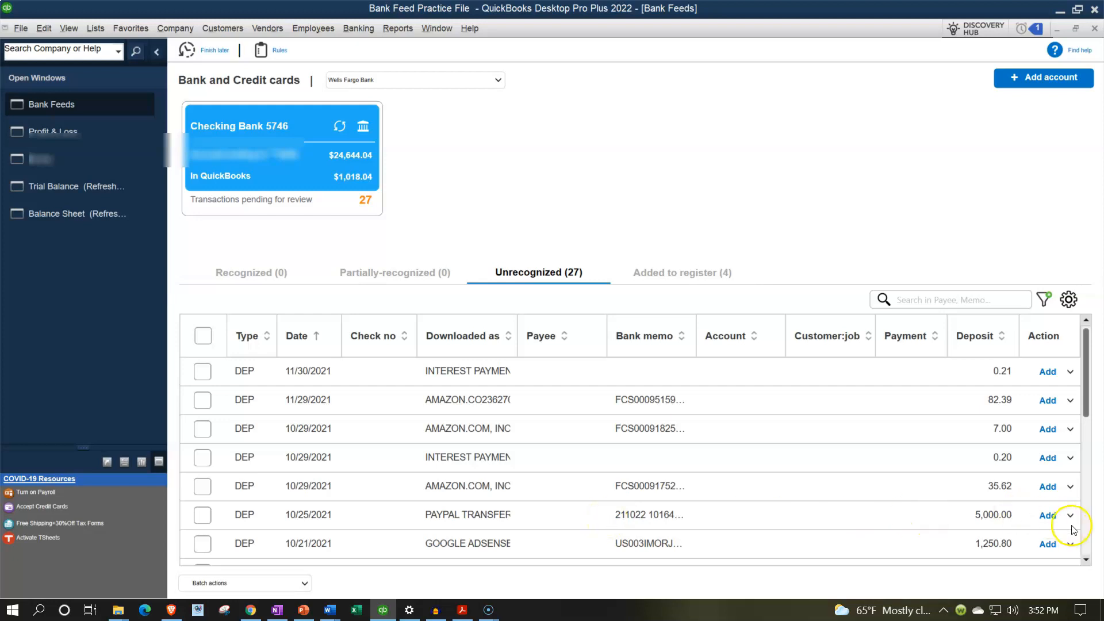
left_click(1087, 561)
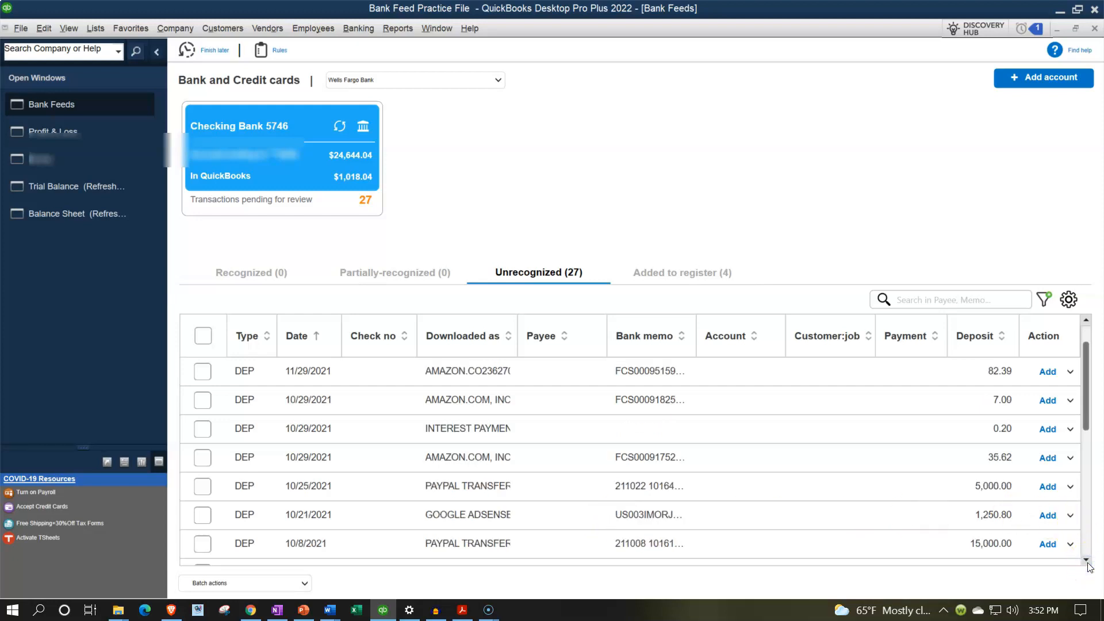
left_click(1086, 562)
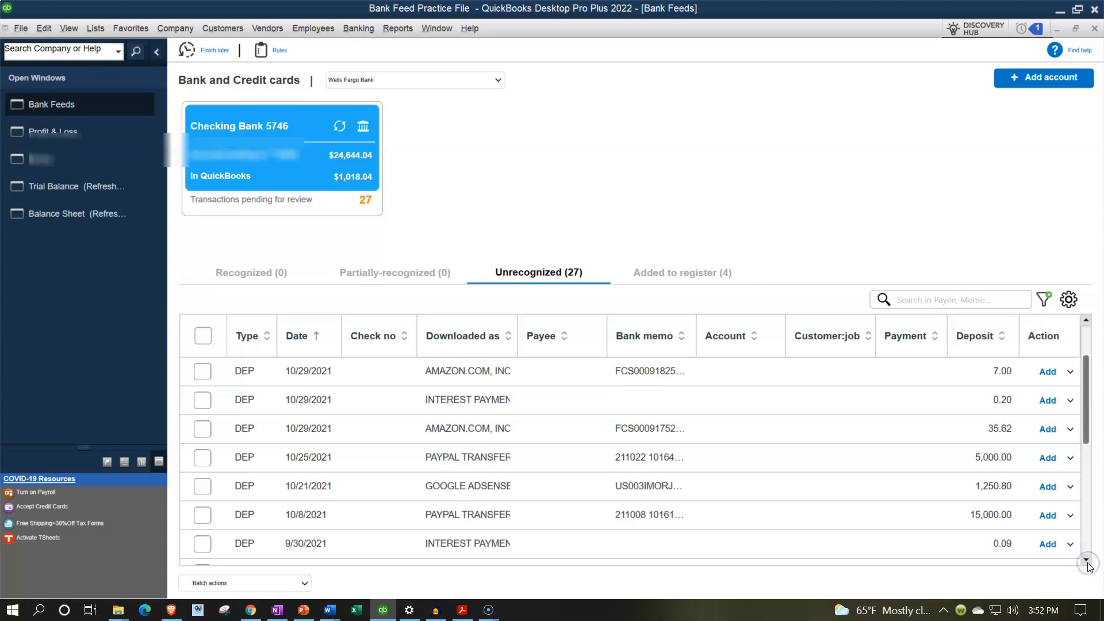
left_click(1087, 562)
left_click(1087, 563)
left_click(1087, 562)
left_click(1087, 563)
left_click(1087, 563)
left_click(1087, 562)
left_click(1087, 563)
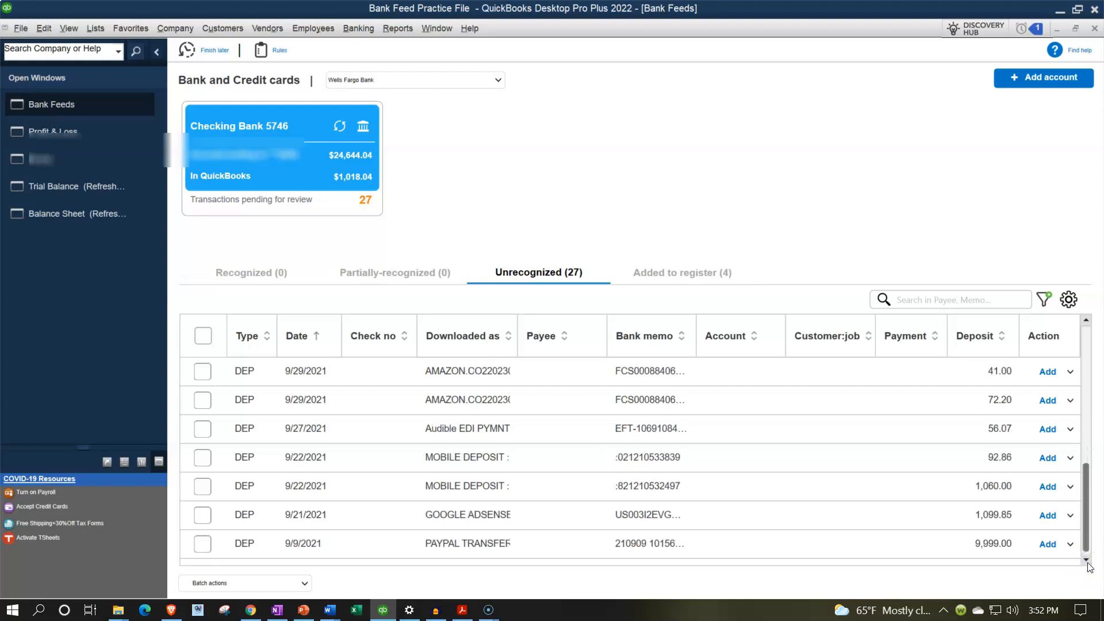
left_click(1091, 529)
left_click_drag(1091, 529, 1070, 391)
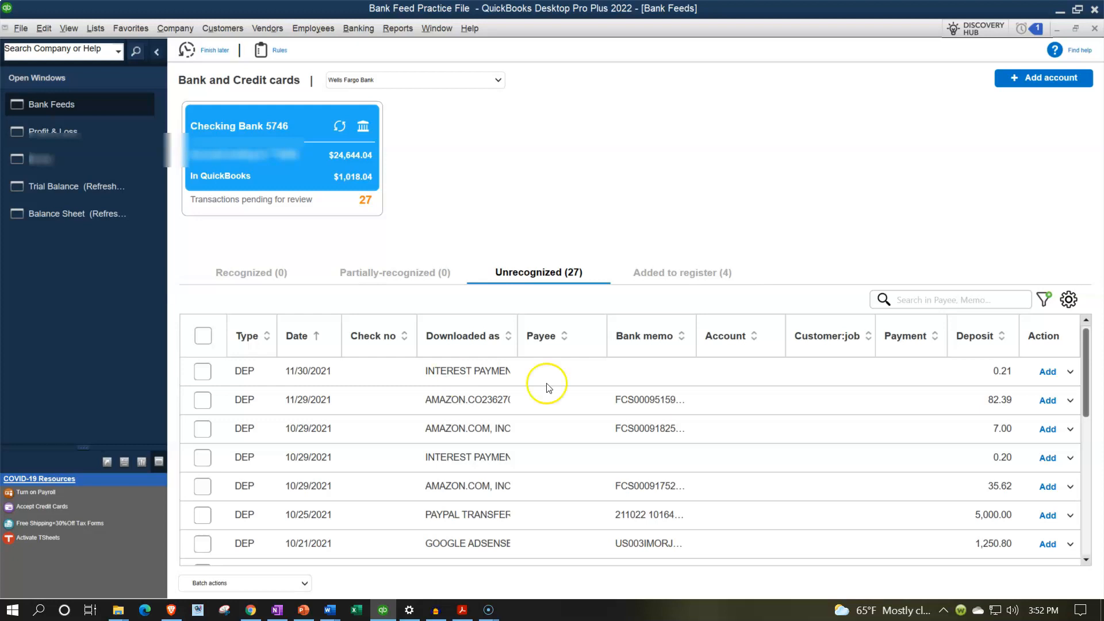
Step: Enter Bank as payee of the 0.21 interest payment deposit dated 11/30/2021 and quick-add it as an Other name
left_click(567, 373)
type("Bank")
key("Tab")
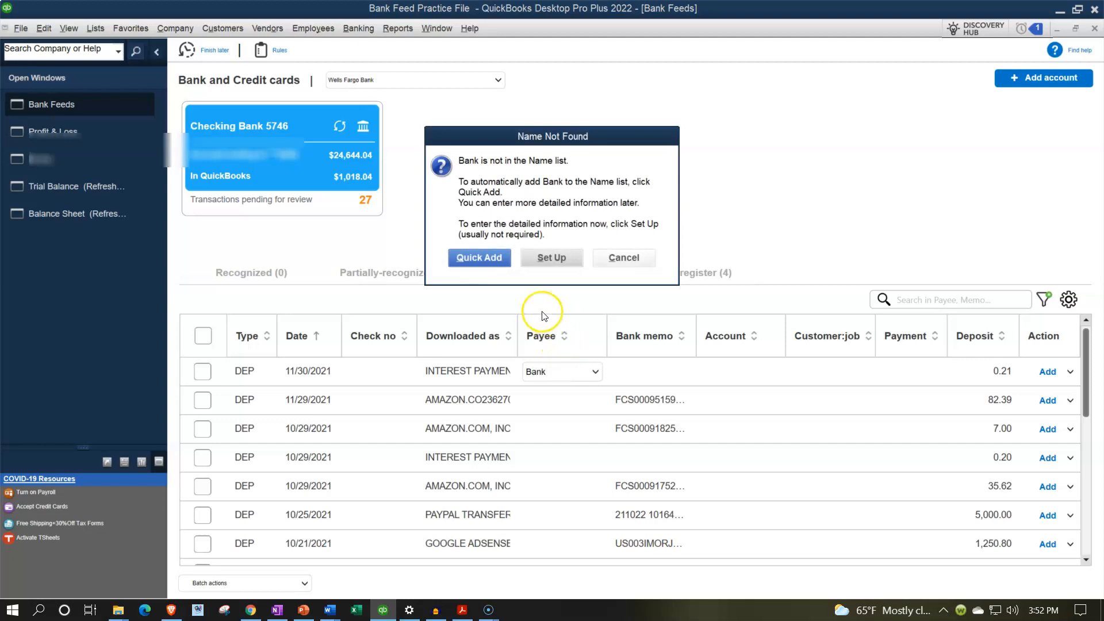
left_click(494, 257)
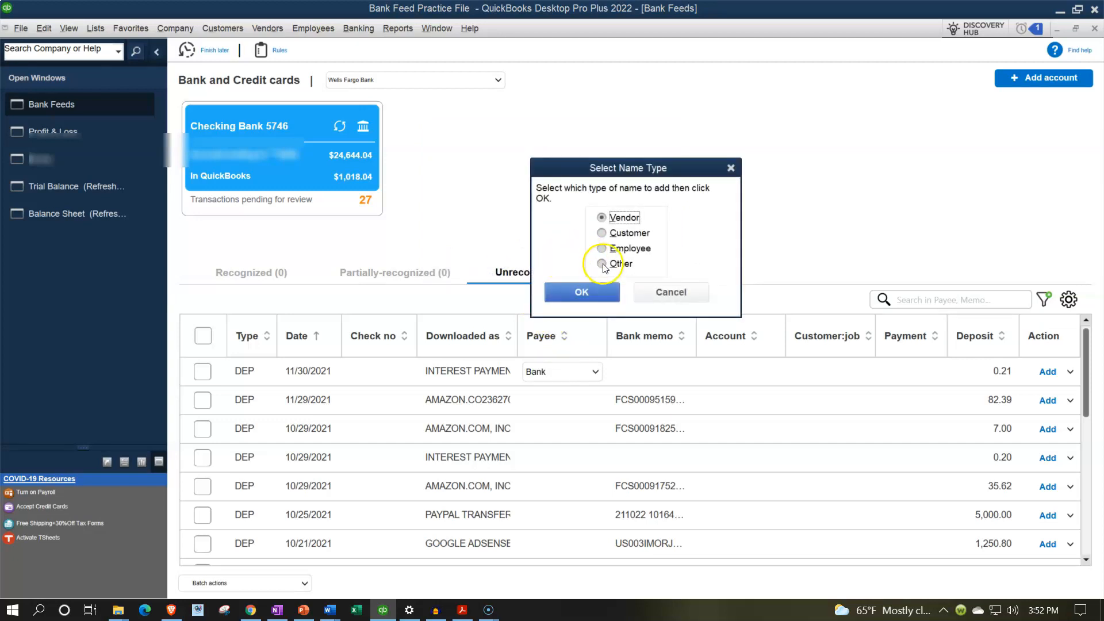
left_click(602, 264)
left_click(581, 292)
Step: Create a new account of type Other Income named Interest Income and assign it to the 11/30/2021 interest deposit
left_click(720, 373)
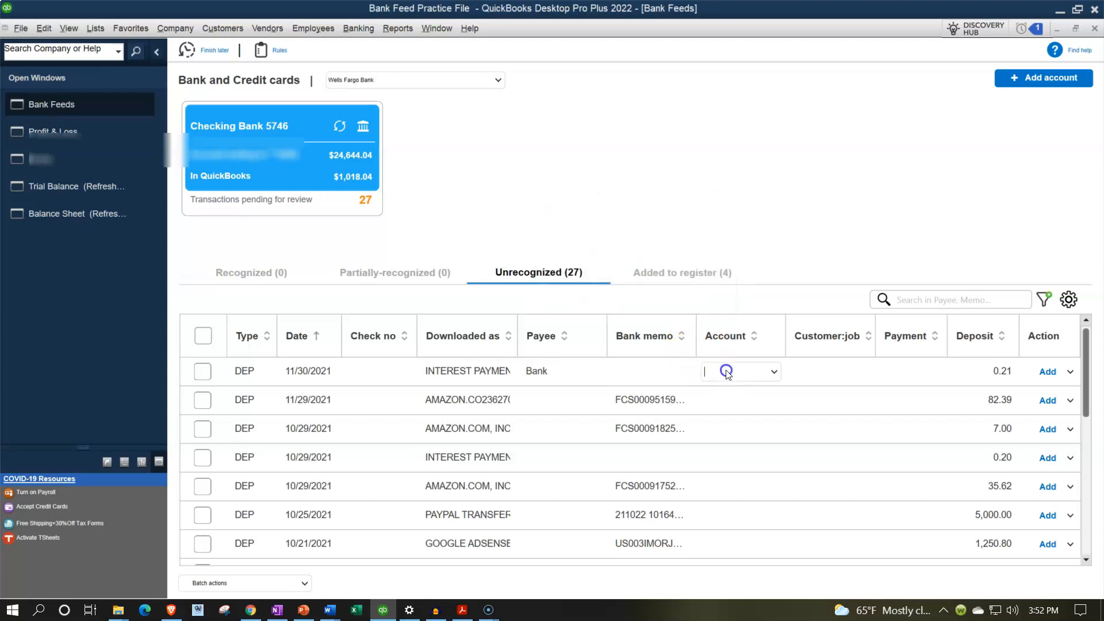
left_click(775, 373)
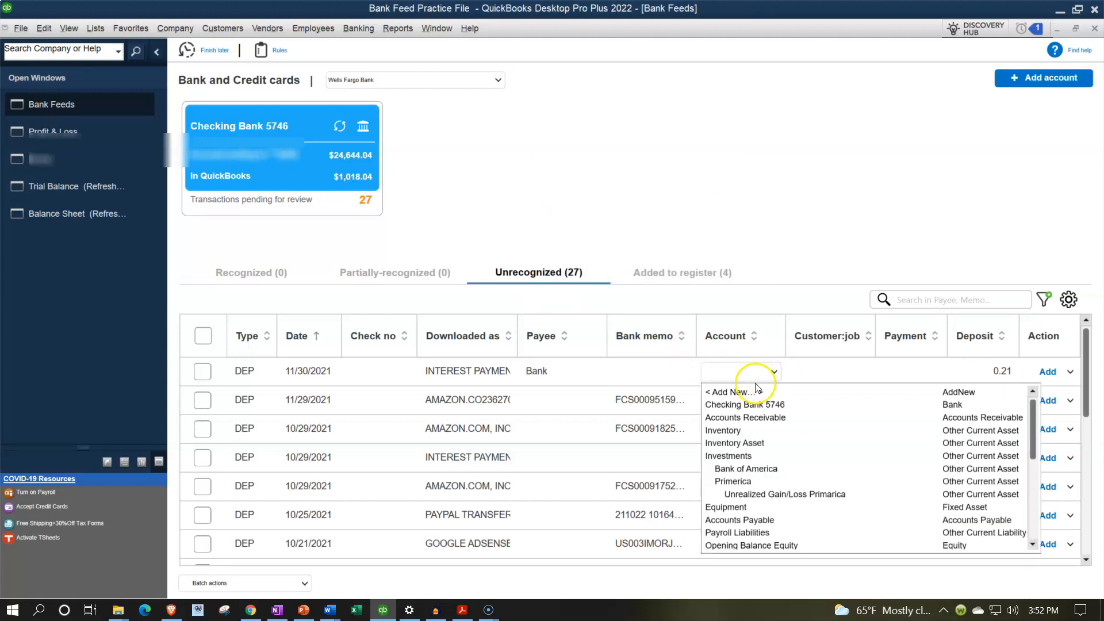
left_click(740, 391)
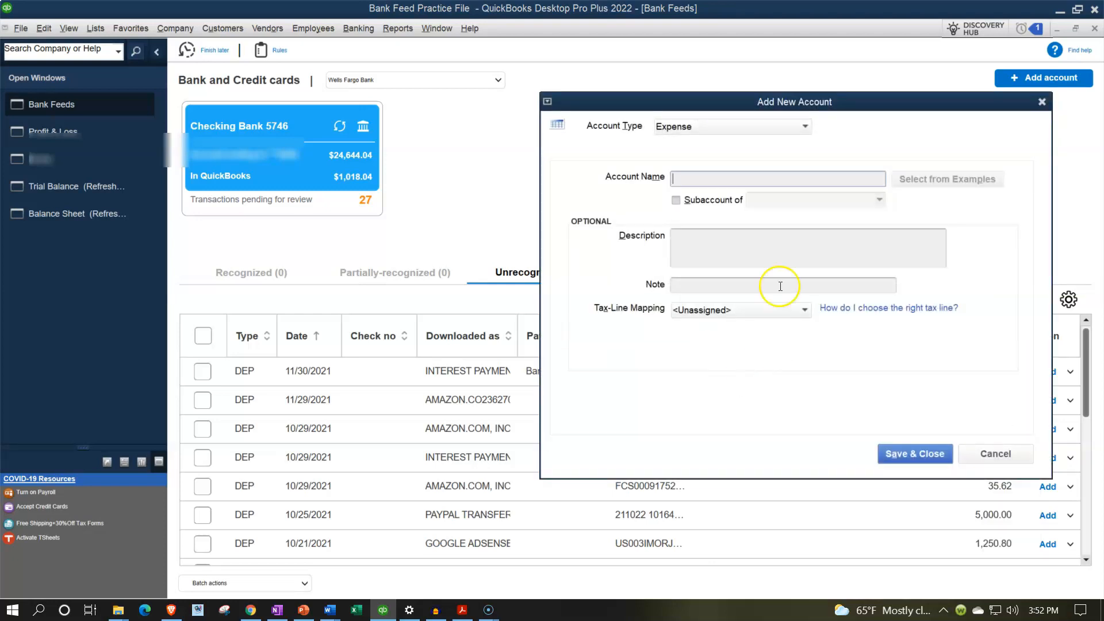
left_click(762, 130)
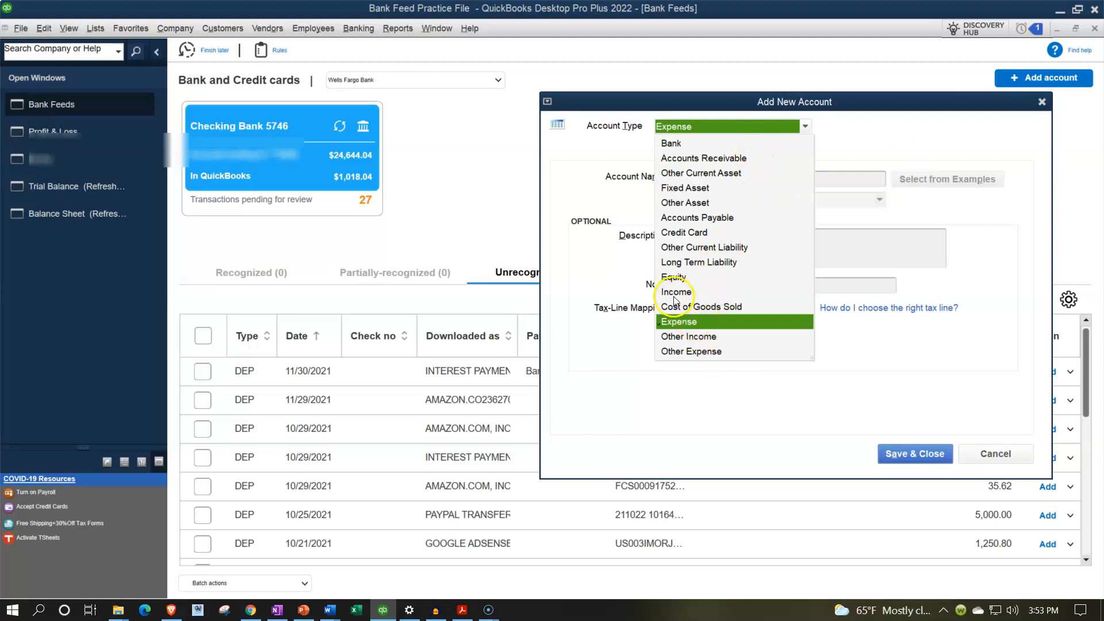
left_click(688, 340)
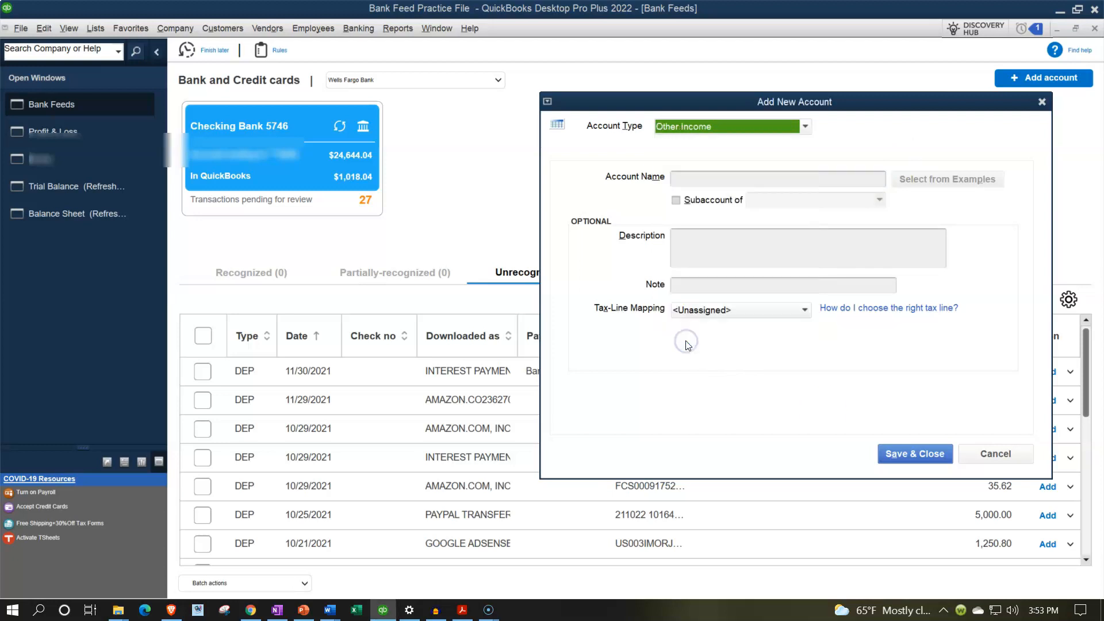
left_click(691, 176)
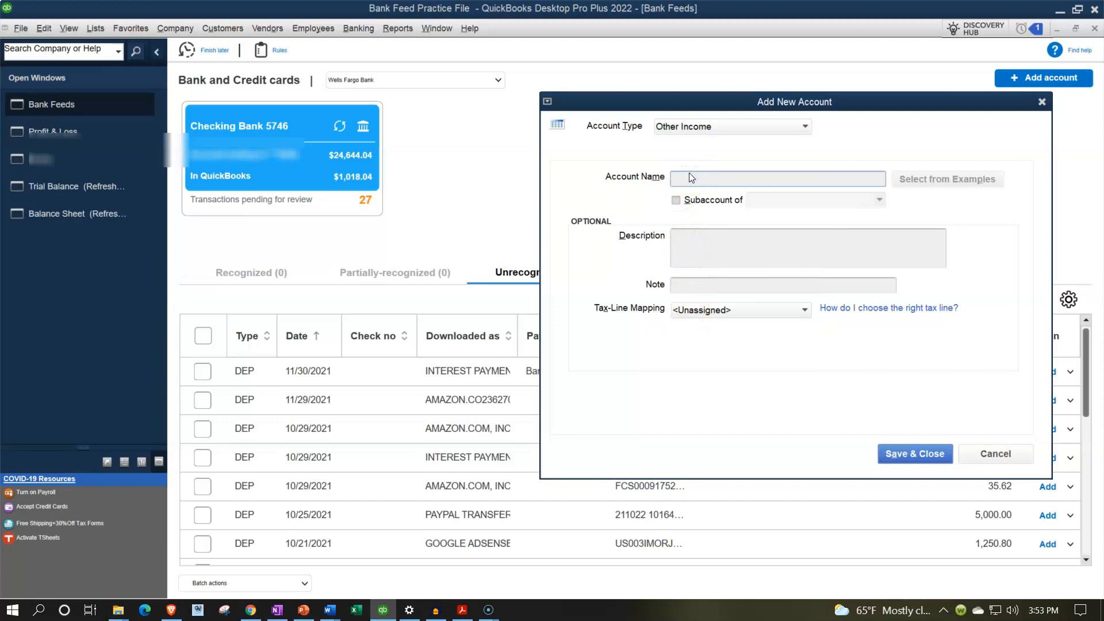
type("Interest Income")
key("Tab")
left_click(904, 453)
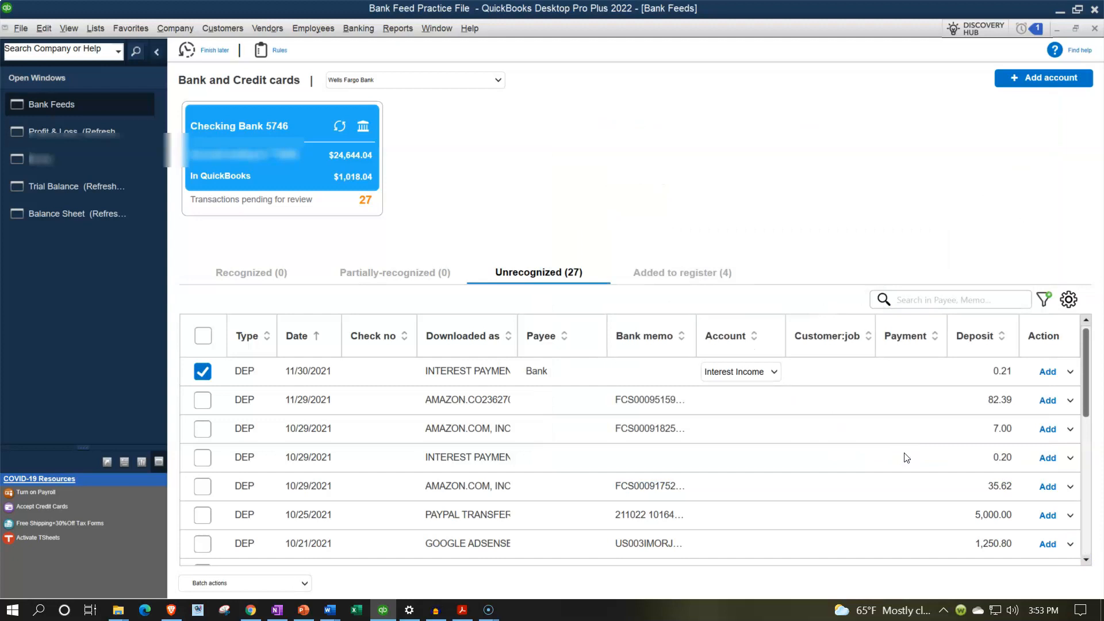
Step: Add the 11/30/2021 interest deposit to the register and check the Other Income section of the refreshed Profit & Loss report
left_click(1048, 372)
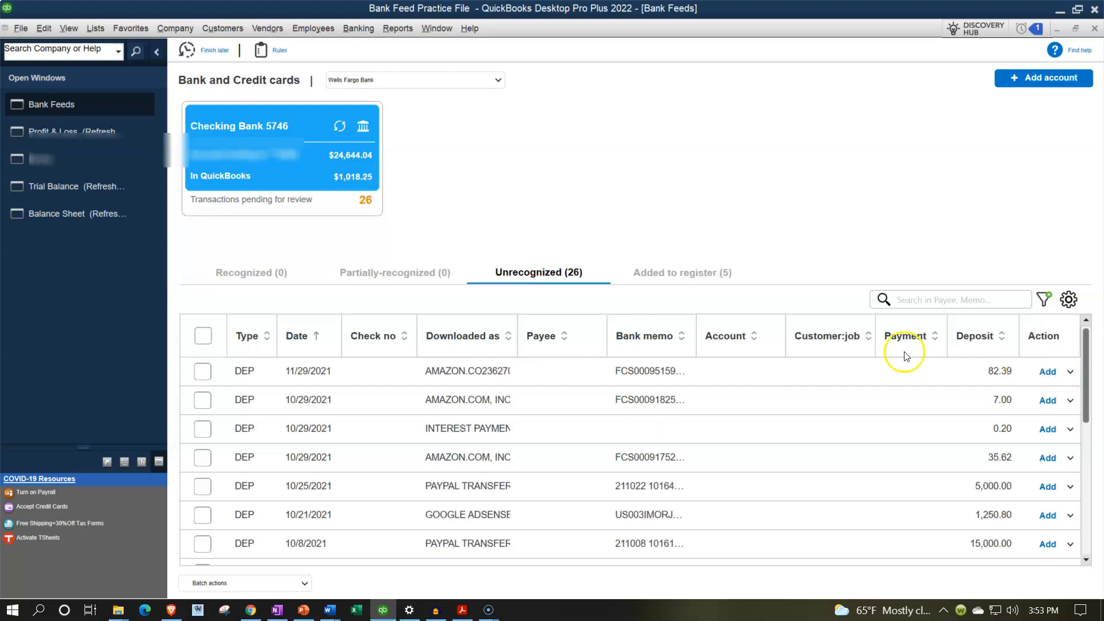
left_click(82, 138)
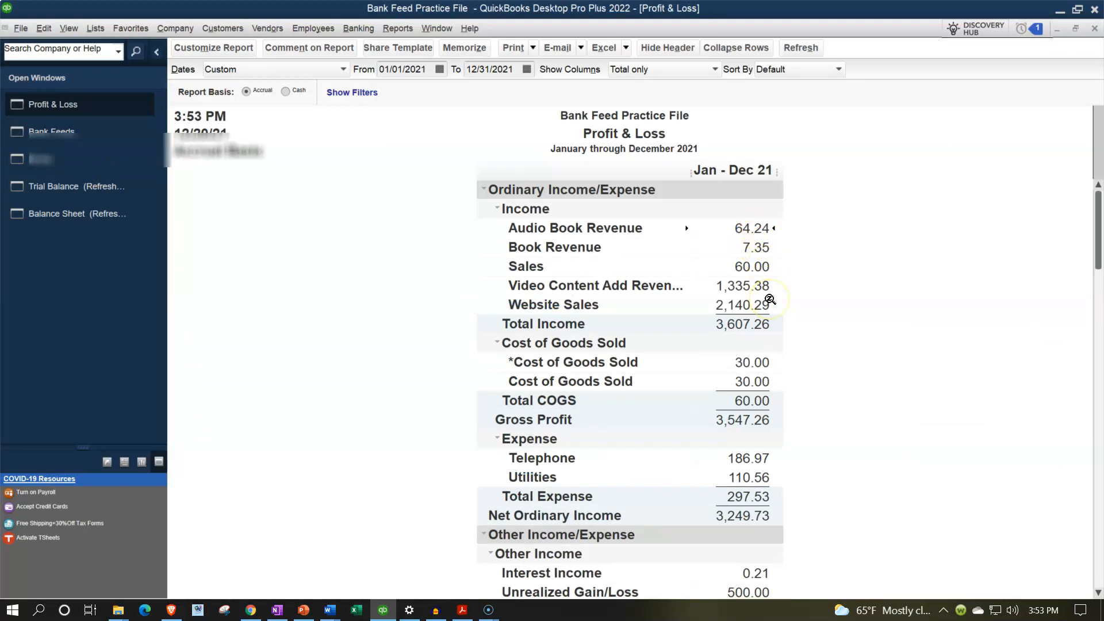
scroll(770, 299, "down", 3)
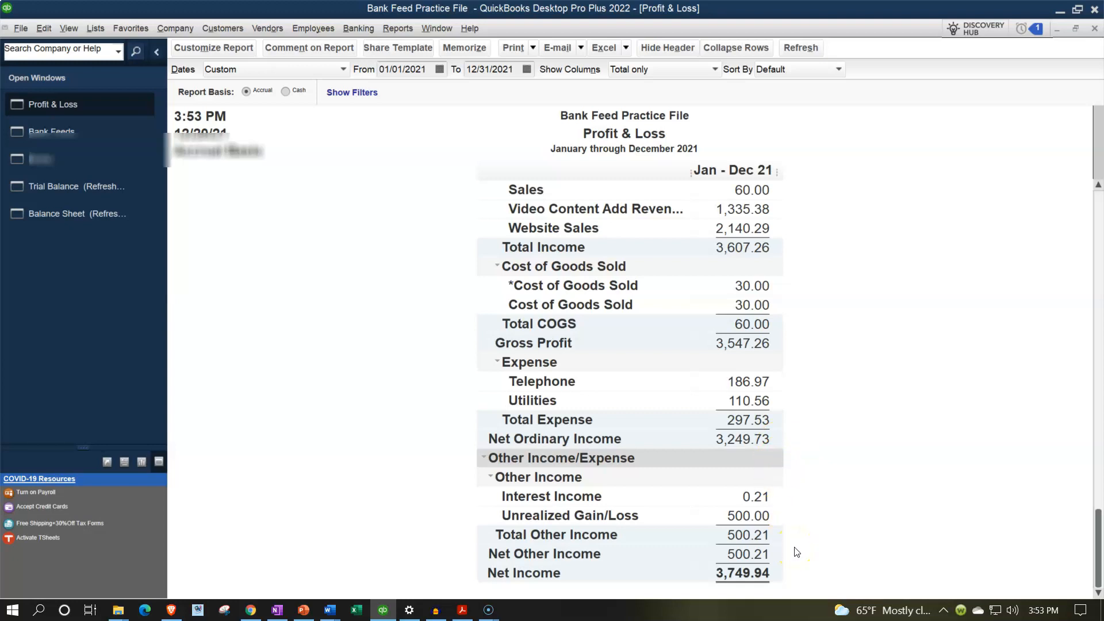
scroll(797, 552, "up", 2)
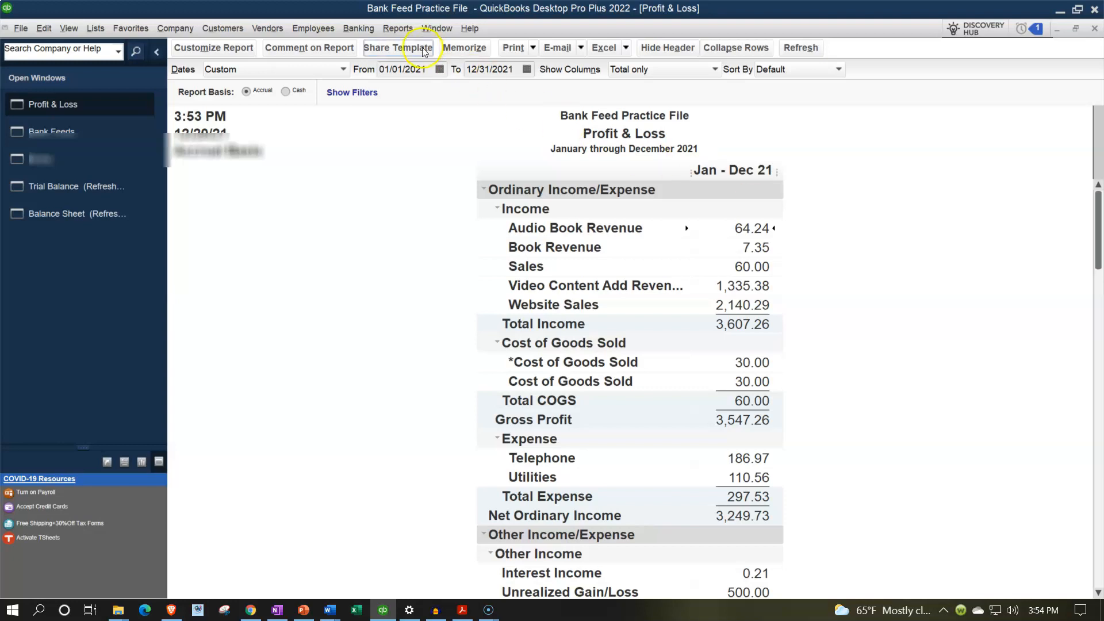
left_click(398, 28)
mouse_move(424, 157)
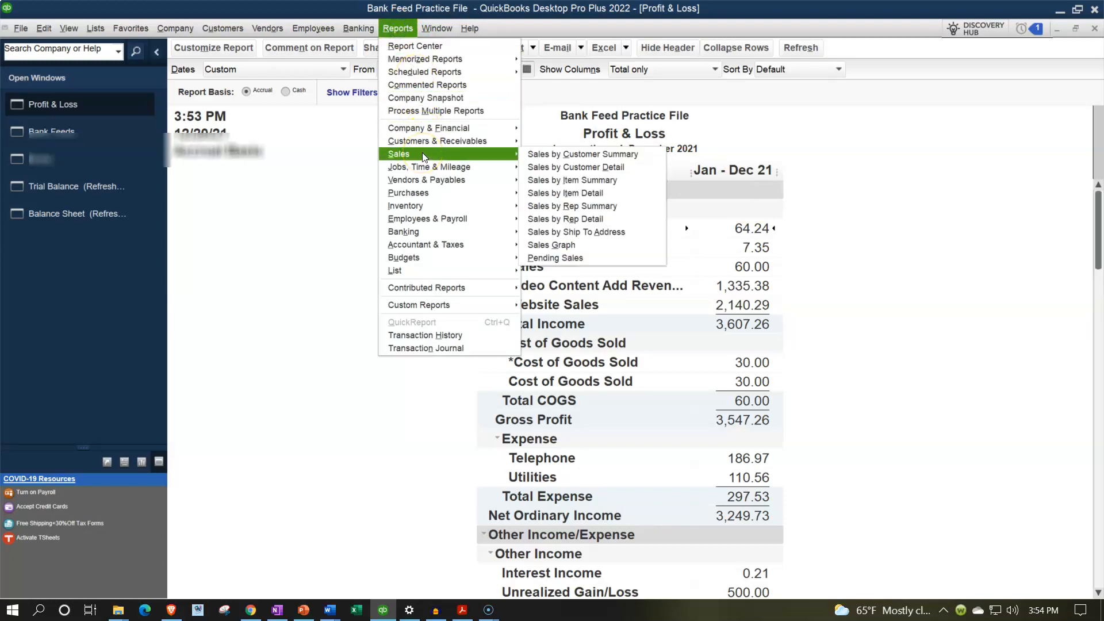
left_click(370, 248)
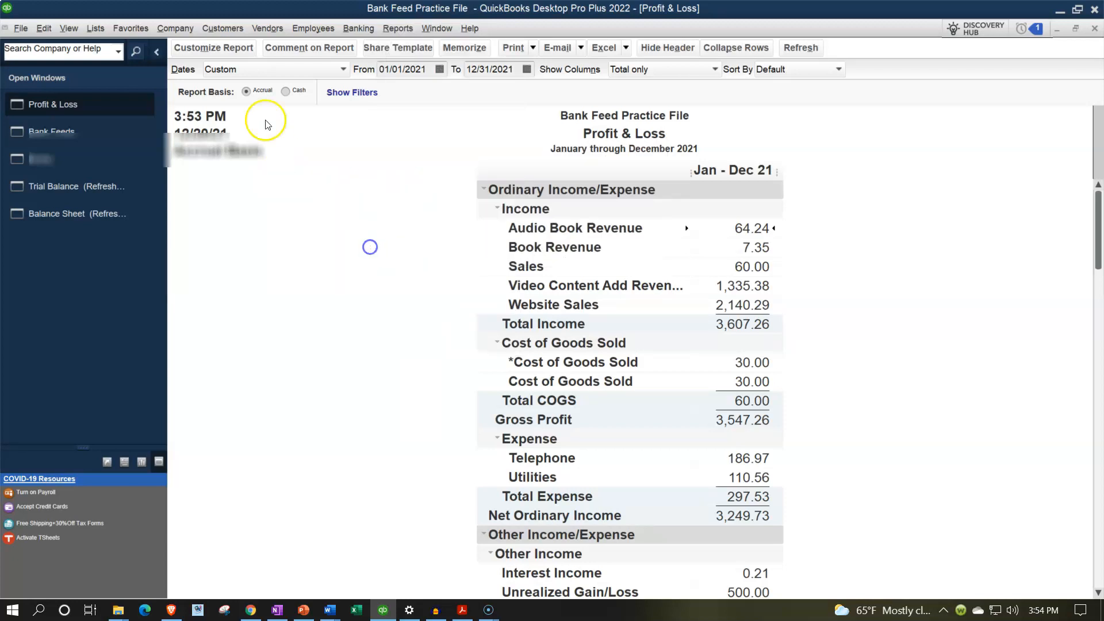
Step: Review the Amazon.com transactions in the Customer Center and return to the Home page
left_click(225, 30)
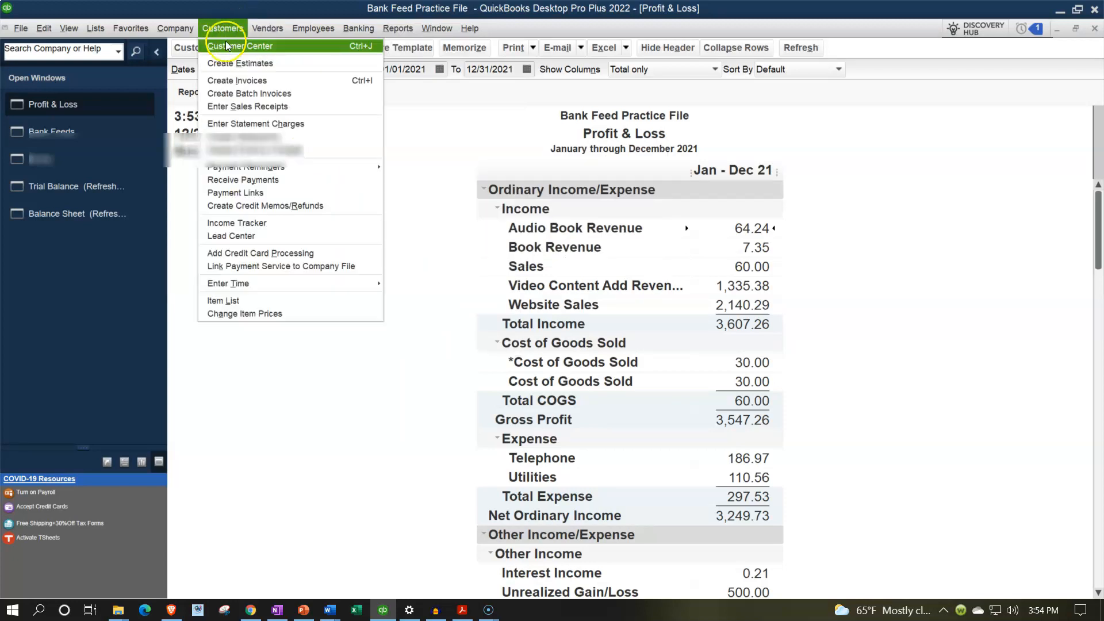
left_click(226, 32)
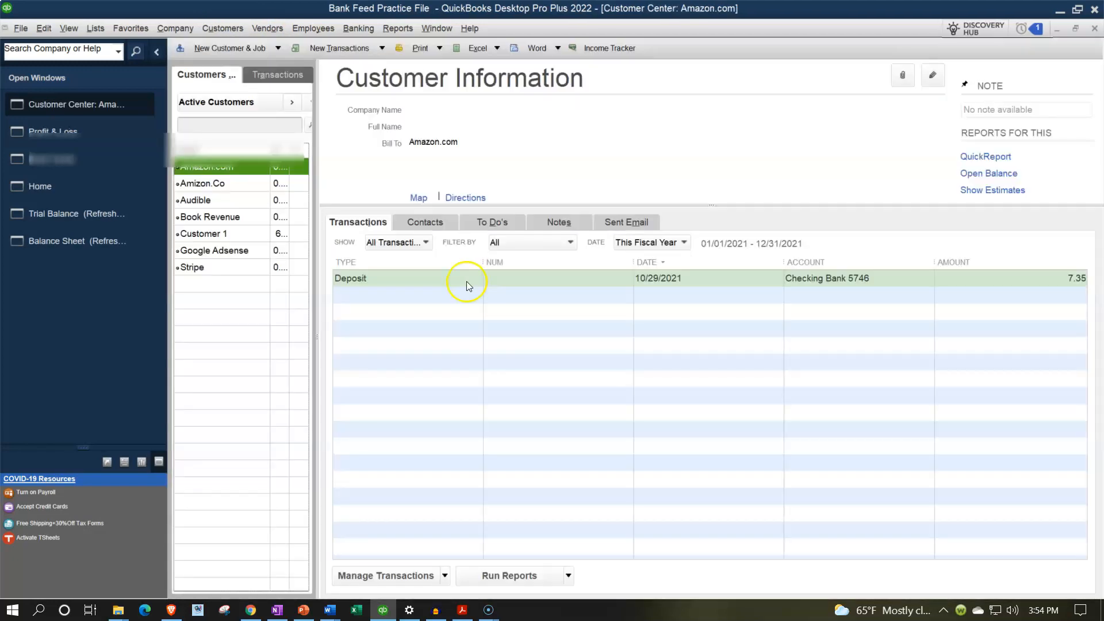
left_click(45, 194)
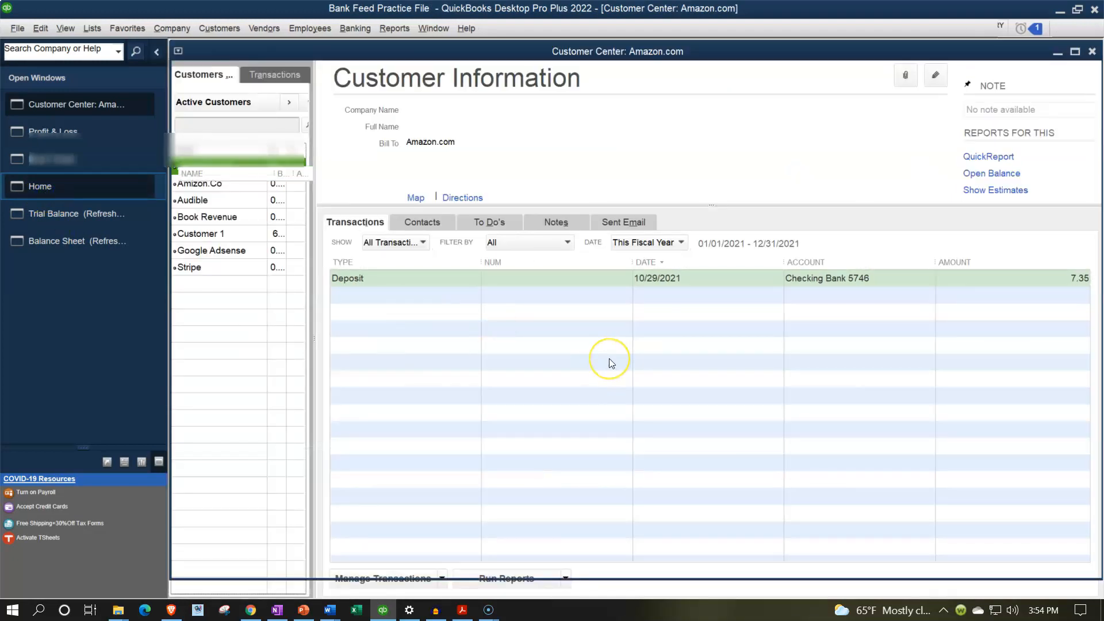